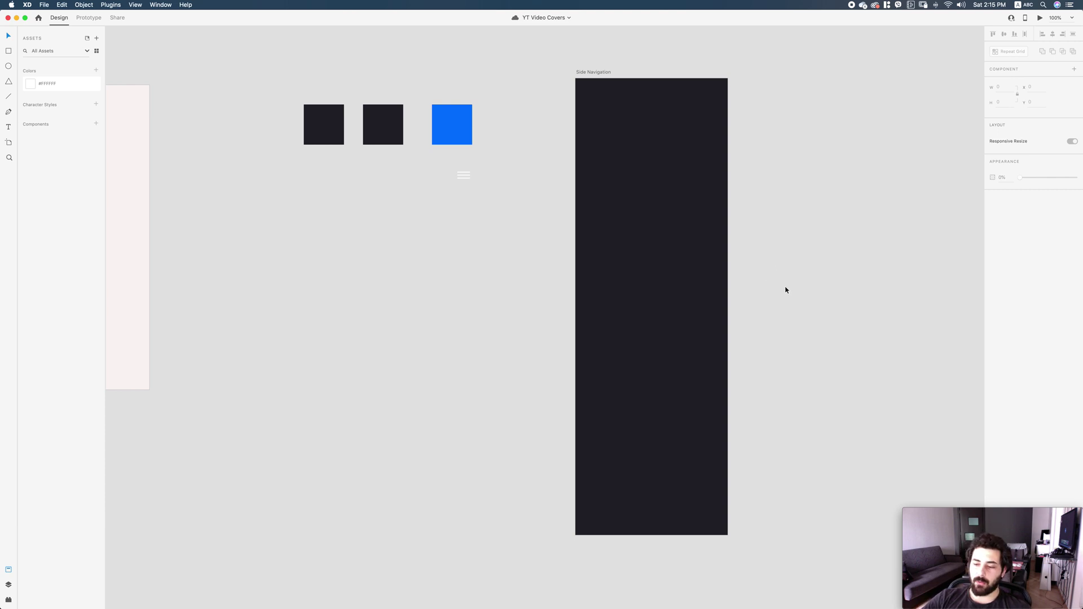
# Recentre the Side Navigation artboard and undo to bring back the built side menu.
pyautogui.hscroll(-5, 698, 314)
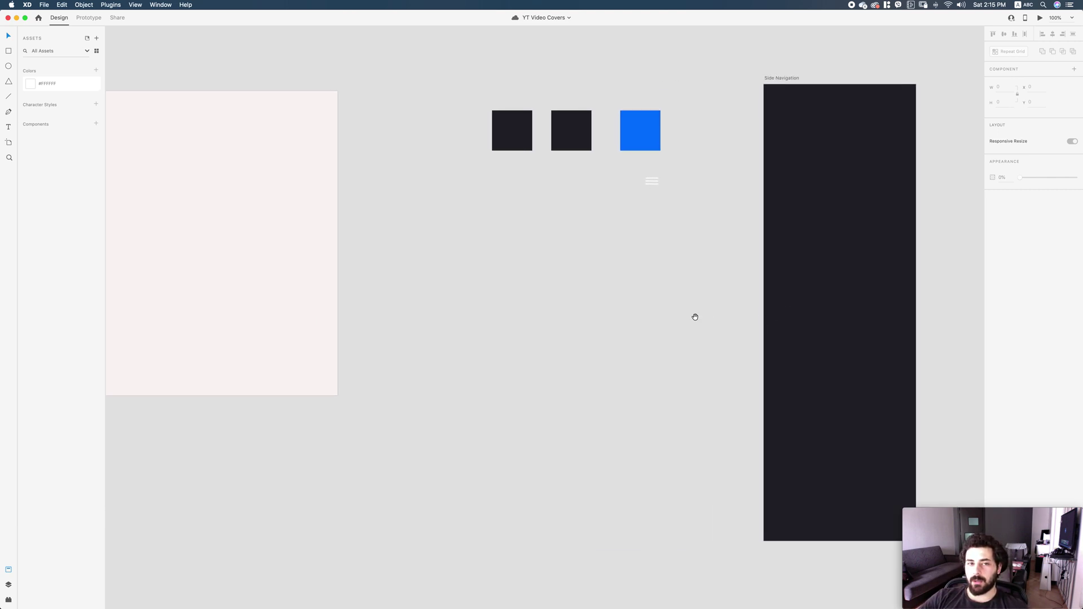
pyautogui.hscroll(5, 747, 314)
pyautogui.hscroll(5, 743, 299)
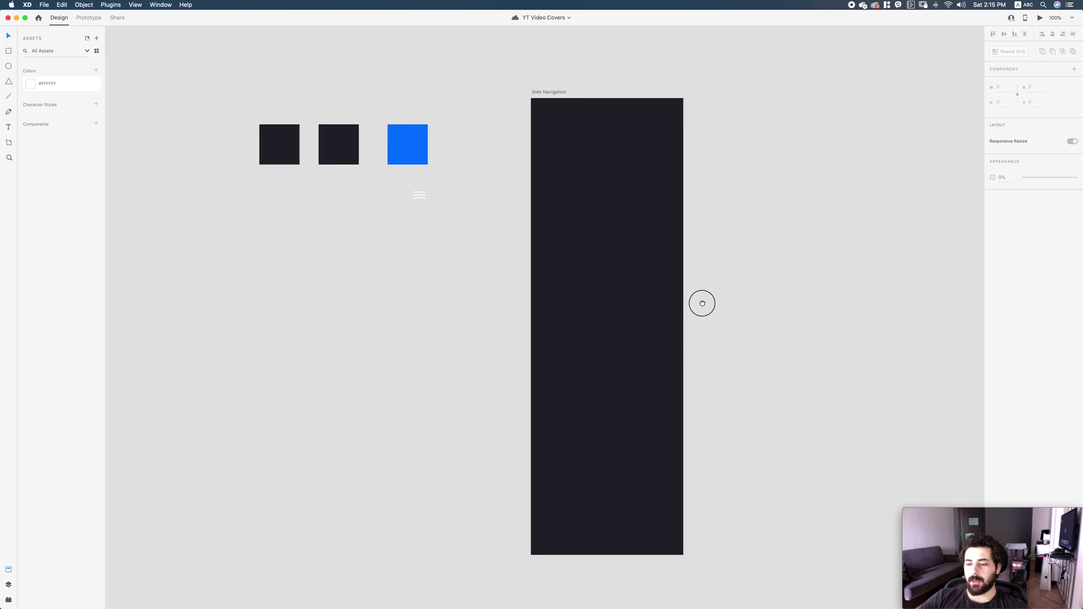
pyautogui.scroll(-2, 733, 304)
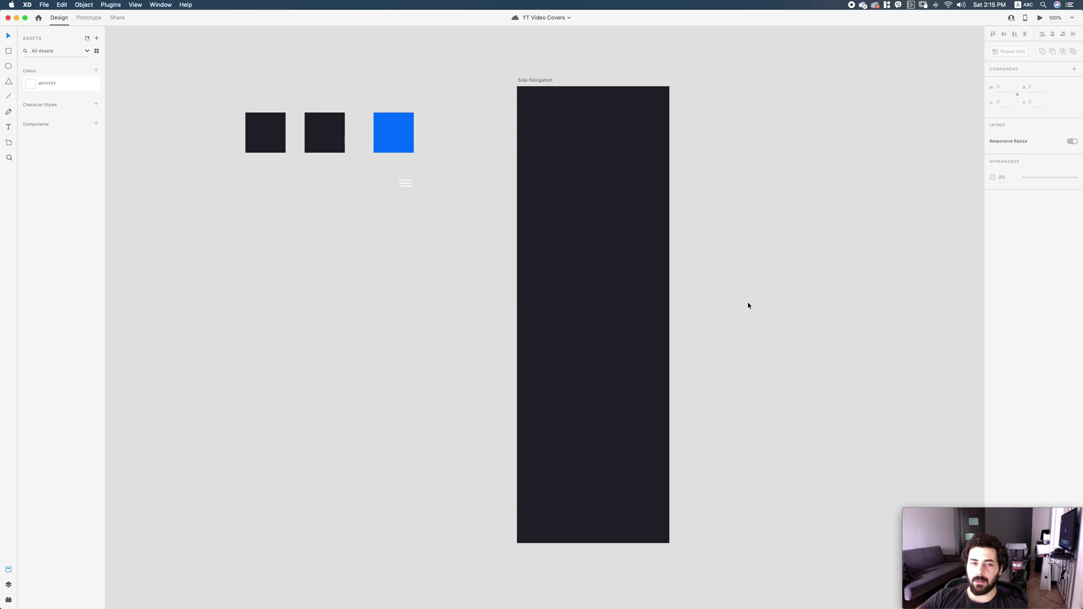
pyautogui.hscroll(-2, 747, 305)
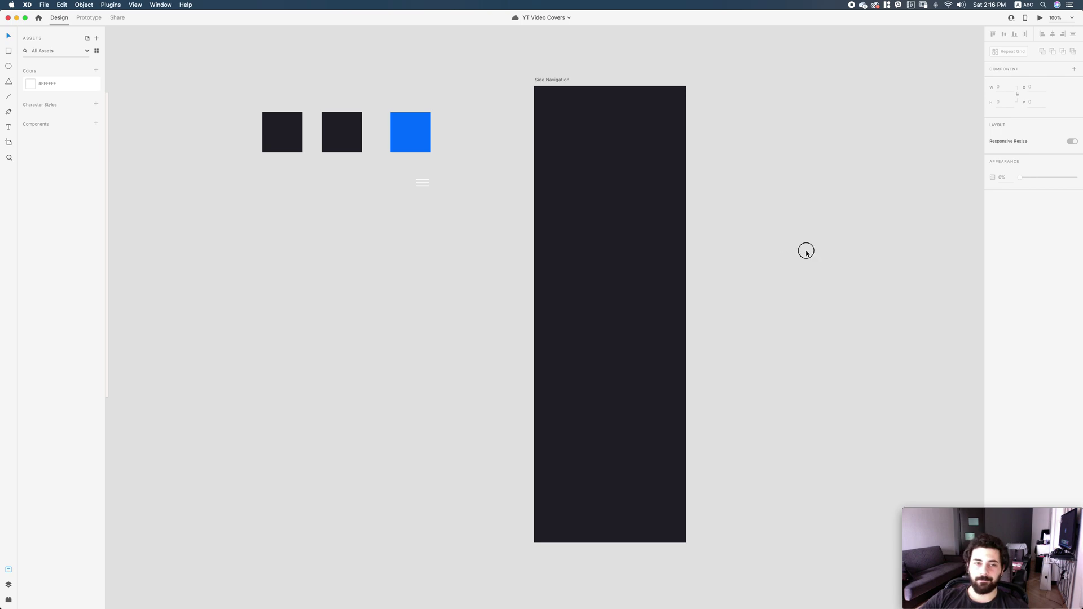
pyautogui.hscroll(-2, 809, 253)
pyautogui.moveTo(802, 249); pyautogui.dragTo(781, 254)
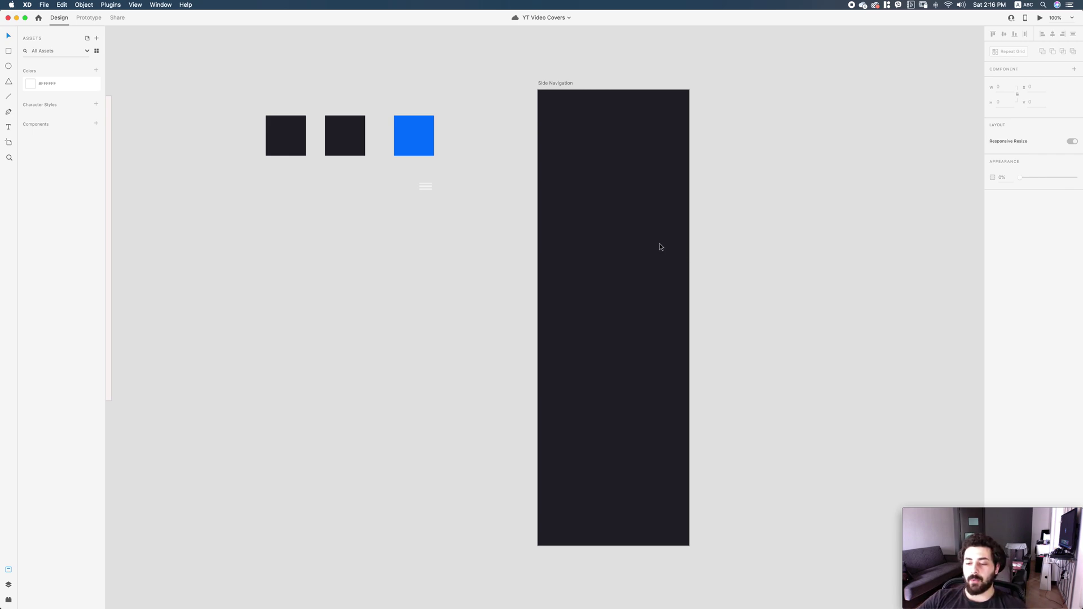
pyautogui.click(556, 83)
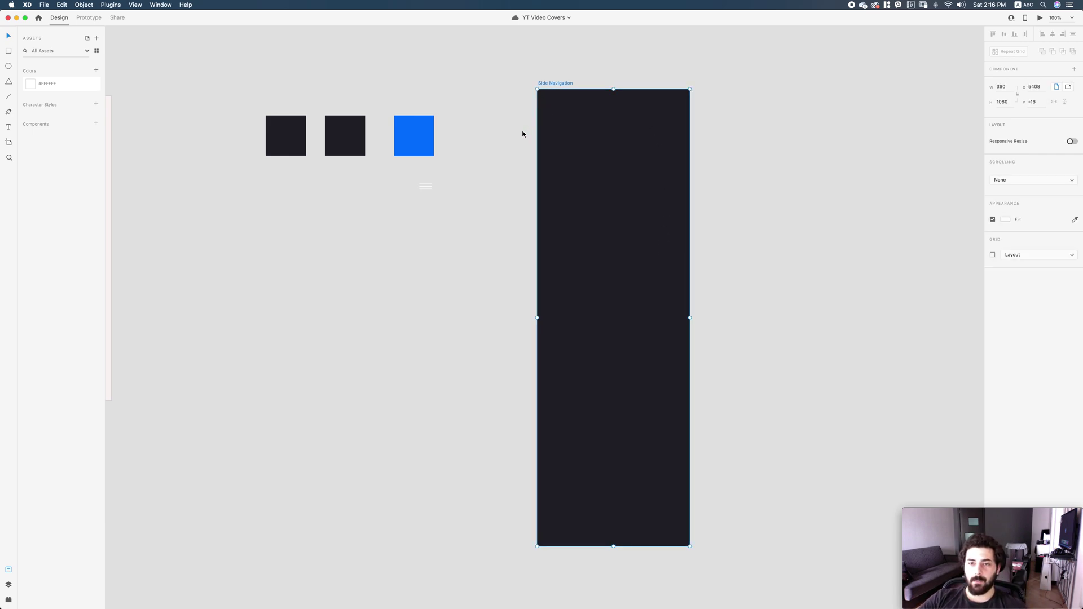
pyautogui.press('super+z')
pyautogui.press('super+z')
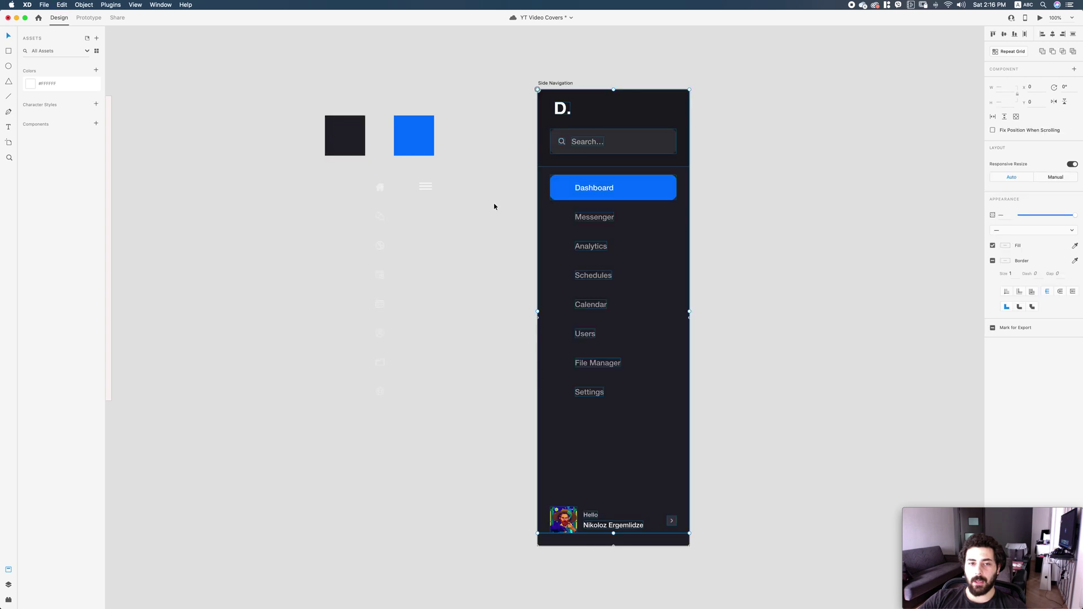
# Try marquee selections of the hamburger icon, navigation menu items and icons.
pyautogui.moveTo(351, 171); pyautogui.dragTo(432, 426)
pyautogui.click(670, 401)
pyautogui.moveTo(670, 401); pyautogui.dragTo(526, 177)
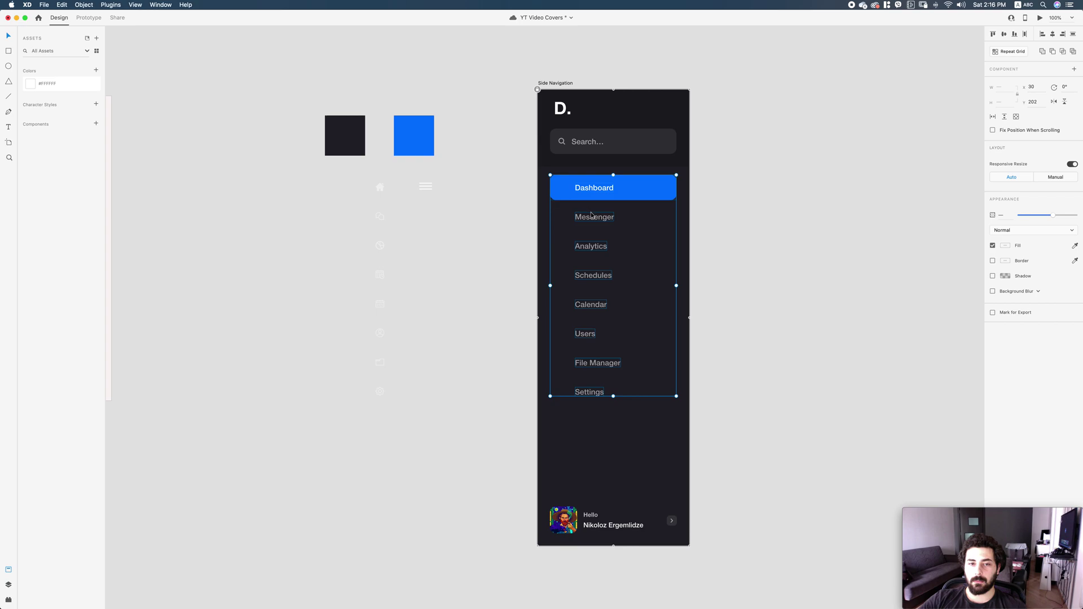
pyautogui.click(509, 250)
pyautogui.moveTo(445, 452); pyautogui.dragTo(338, 188)
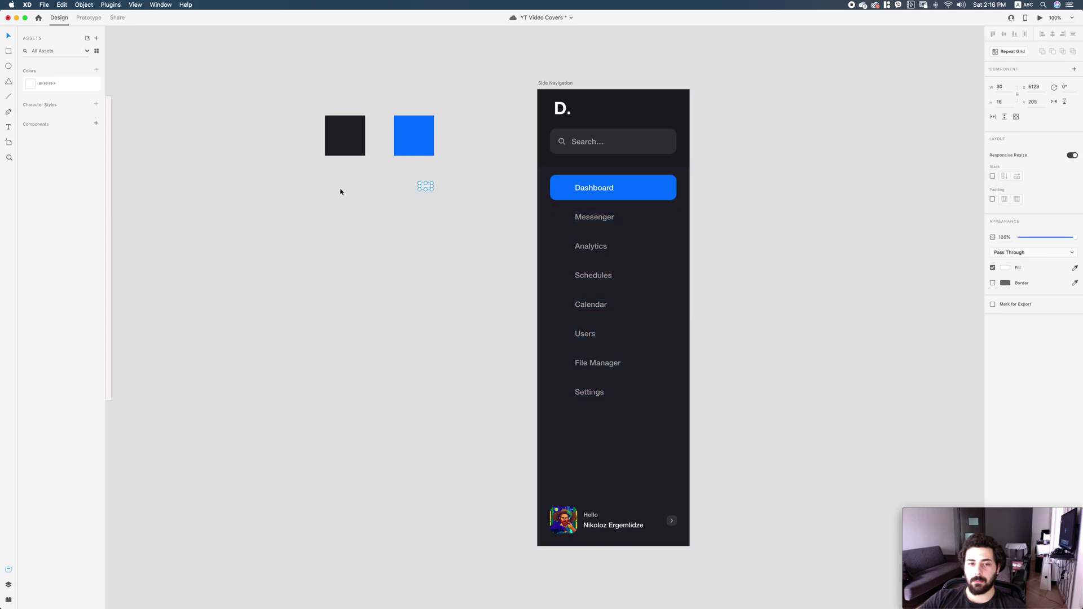
pyautogui.moveTo(725, 442); pyautogui.dragTo(319, 169)
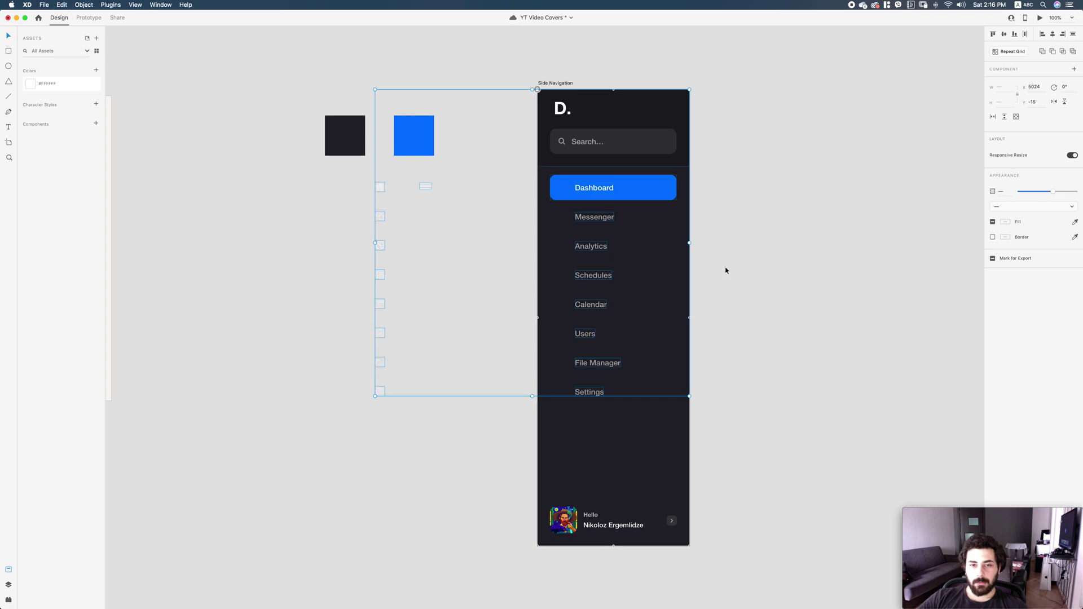
pyautogui.moveTo(714, 441); pyautogui.dragTo(529, 78)
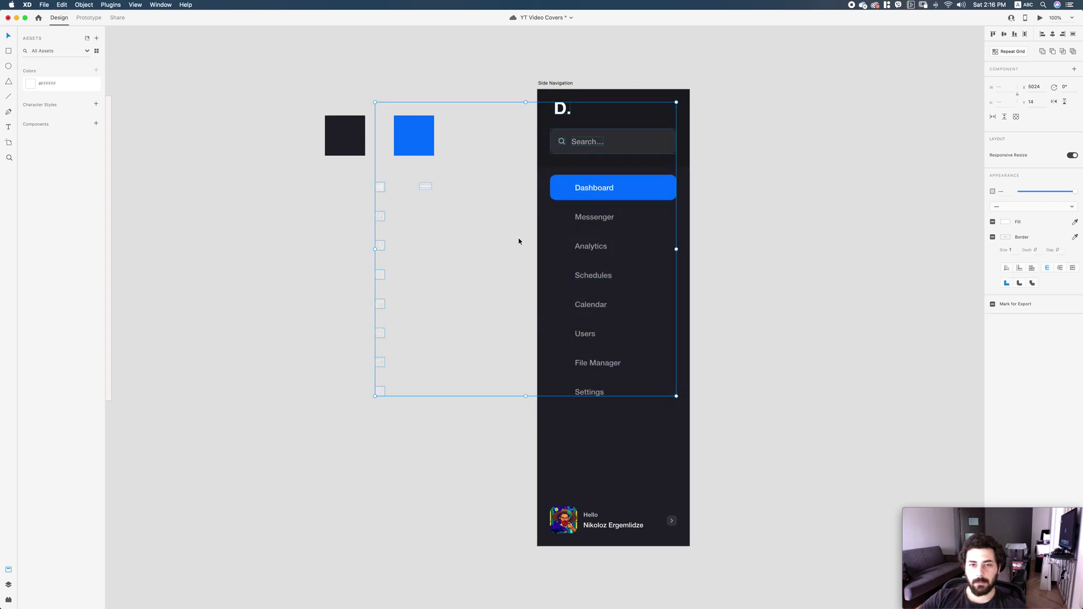
pyautogui.click(722, 411)
pyautogui.moveTo(705, 432); pyautogui.dragTo(537, 71)
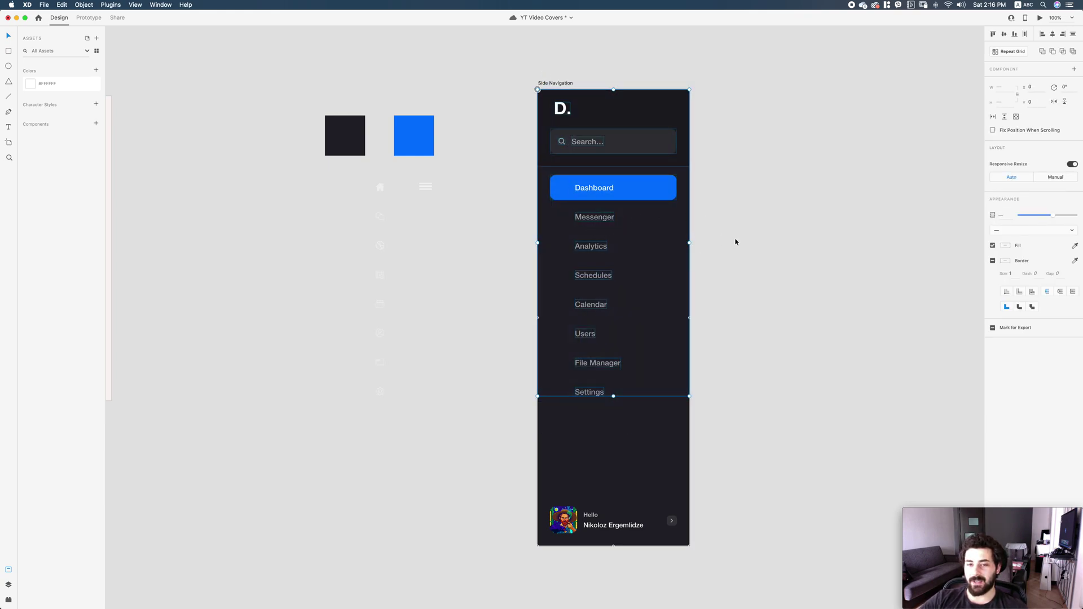
pyautogui.click(441, 333)
# Select the Dashboard button inside the menu, then attempt to select the faint icon column.
pyautogui.doubleClick(581, 188)
pyautogui.moveTo(581, 187)
pyautogui.mouseDown()
pyautogui.moveTo(635, 194)
pyautogui.moveTo(582, 188)
pyautogui.mouseUp()
pyautogui.moveTo(357, 171); pyautogui.dragTo(397, 415)
pyautogui.hscroll(-5, 630, 209)
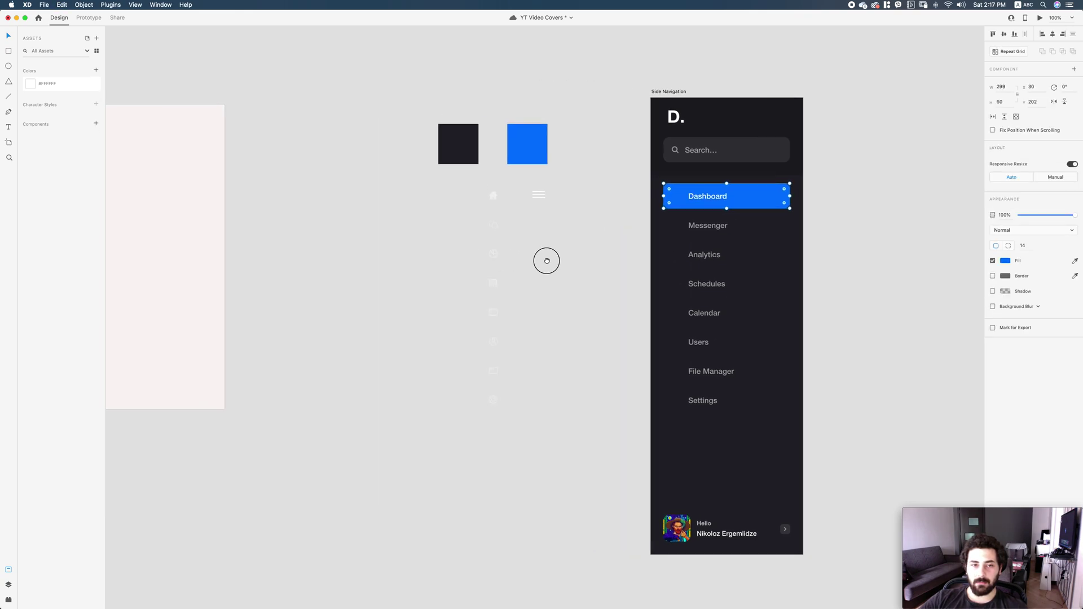
# Select the home icon and the remaining column icons, and group them with Cmd+G.
pyautogui.click(510, 198)
pyautogui.moveTo(497, 219); pyautogui.dragTo(509, 435)
pyautogui.keyDown('shift'); pyautogui.click(510, 231); pyautogui.keyUp('shift')
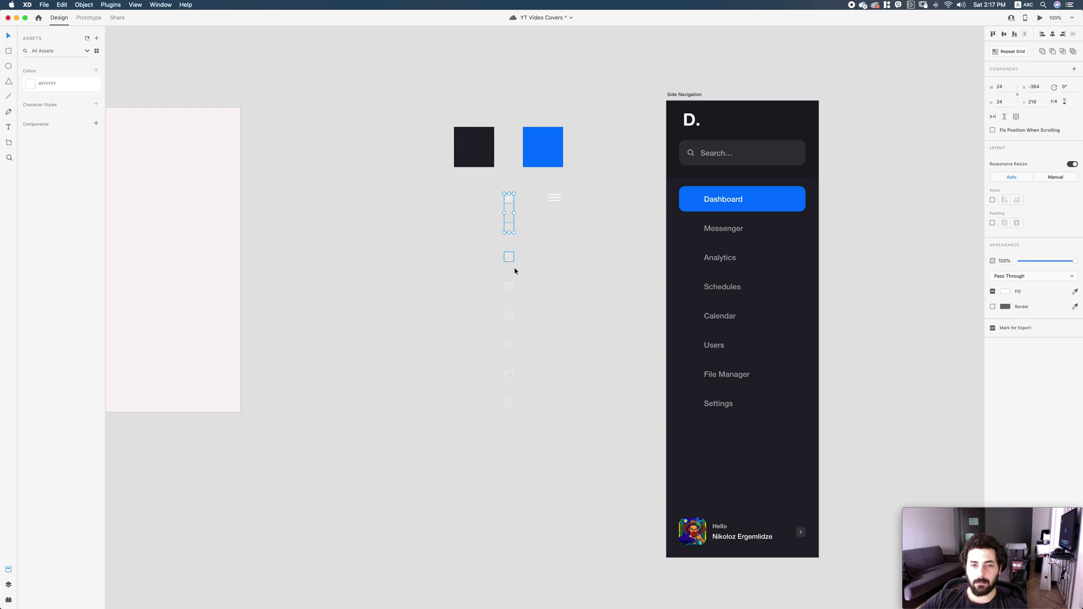
pyautogui.keyDown('shift'); pyautogui.click(509, 258); pyautogui.keyUp('shift')
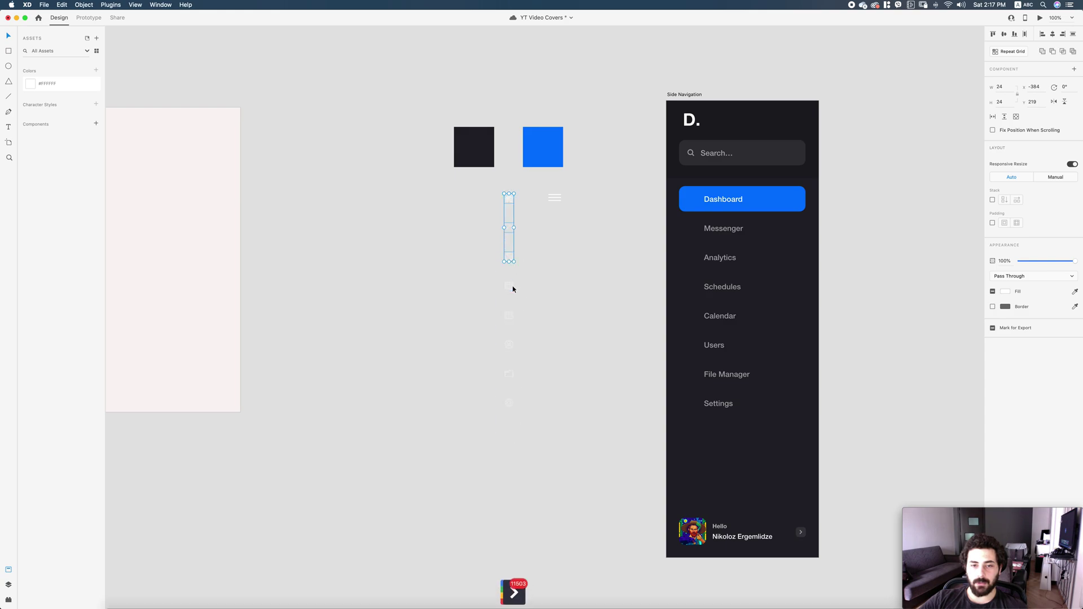
pyautogui.keyDown('shift'); pyautogui.click(511, 287); pyautogui.keyUp('shift')
pyautogui.keyDown('shift'); pyautogui.click(509, 316); pyautogui.keyUp('shift')
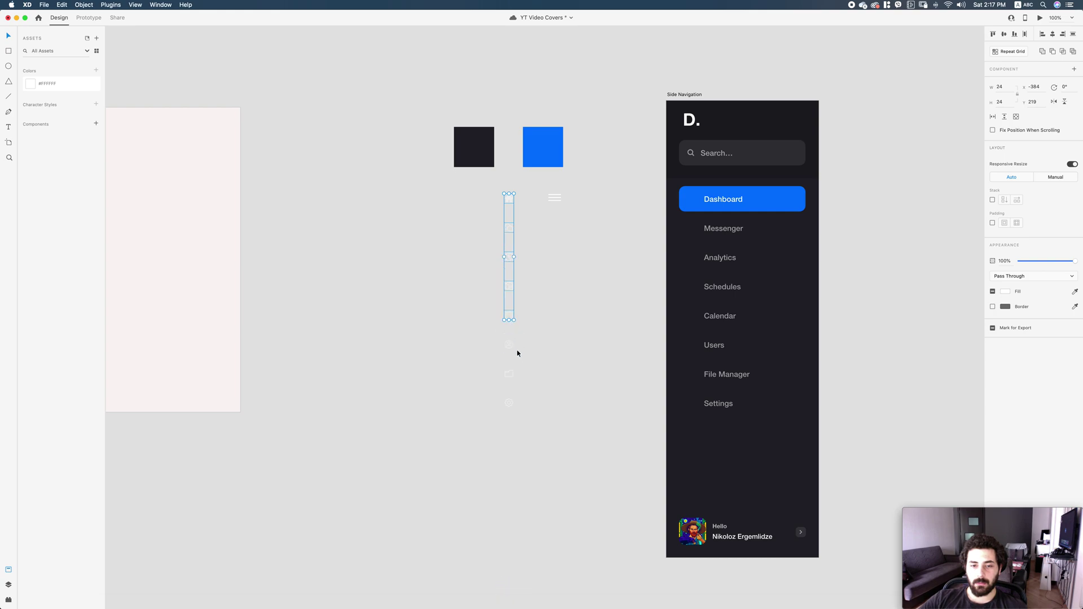
pyautogui.keyDown('shift'); pyautogui.click(513, 349); pyautogui.keyUp('shift')
pyautogui.keyDown('shift'); pyautogui.click(512, 375); pyautogui.keyUp('shift')
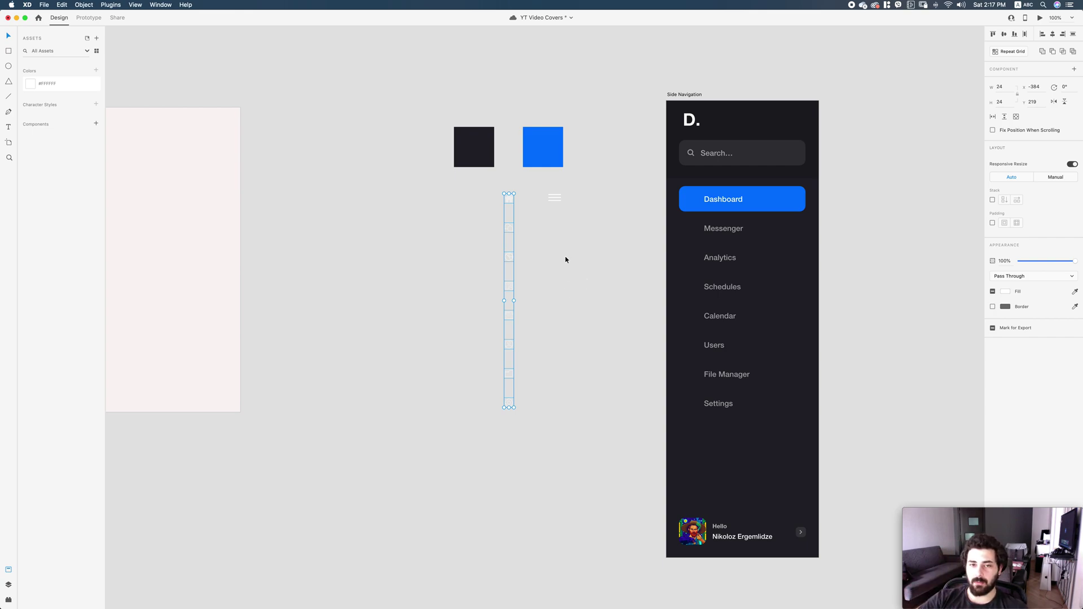
pyautogui.press('super+g')
# Delete the navigation menu items and the profile card at the bottom.
pyautogui.click(617, 302)
pyautogui.hscroll(3, 813, 338)
pyautogui.moveTo(730, 450); pyautogui.dragTo(581, 104)
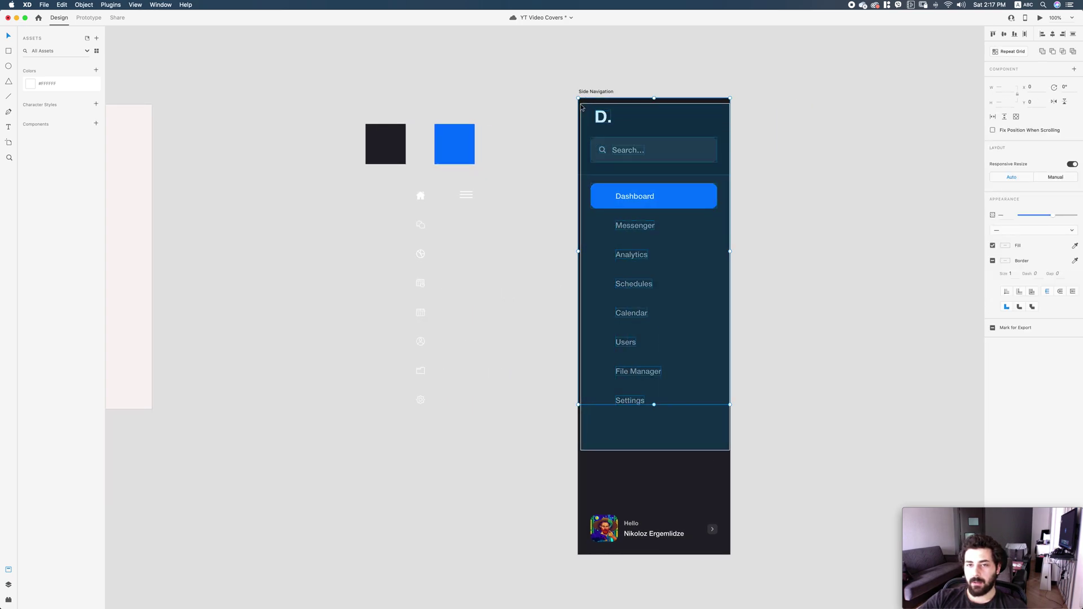
pyautogui.press('Delete')
pyautogui.moveTo(733, 566); pyautogui.dragTo(541, 466)
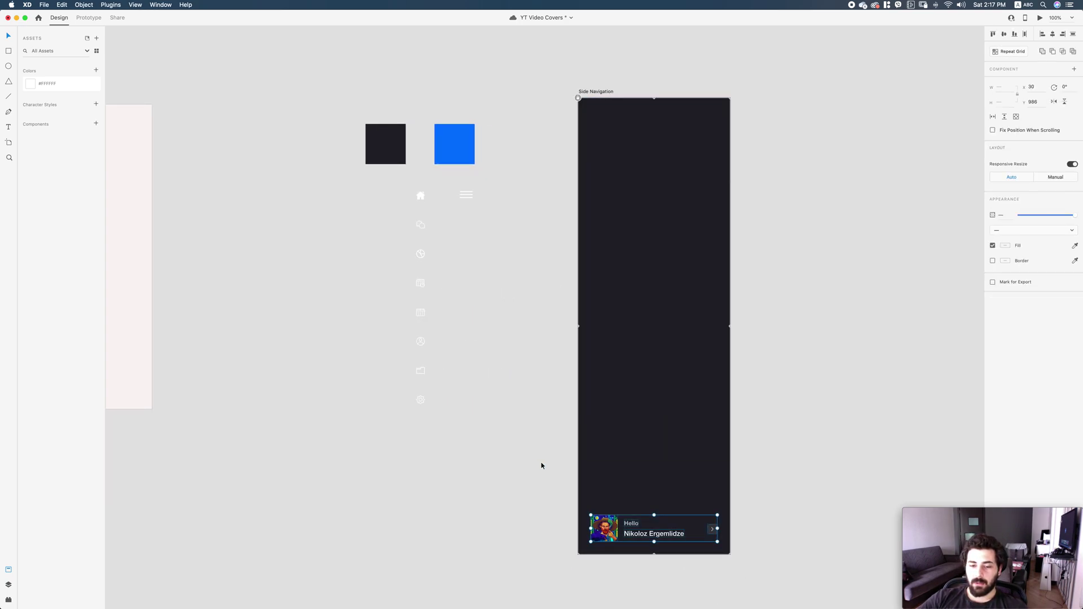
pyautogui.press('Delete')
# Check the Side Navigation artboard's dimensions, confirming its 360 width.
pyautogui.scroll(3, 766, 257)
pyautogui.hscroll(2, 771, 244)
pyautogui.click(578, 121)
pyautogui.click(1013, 88)
pyautogui.press('Tab')
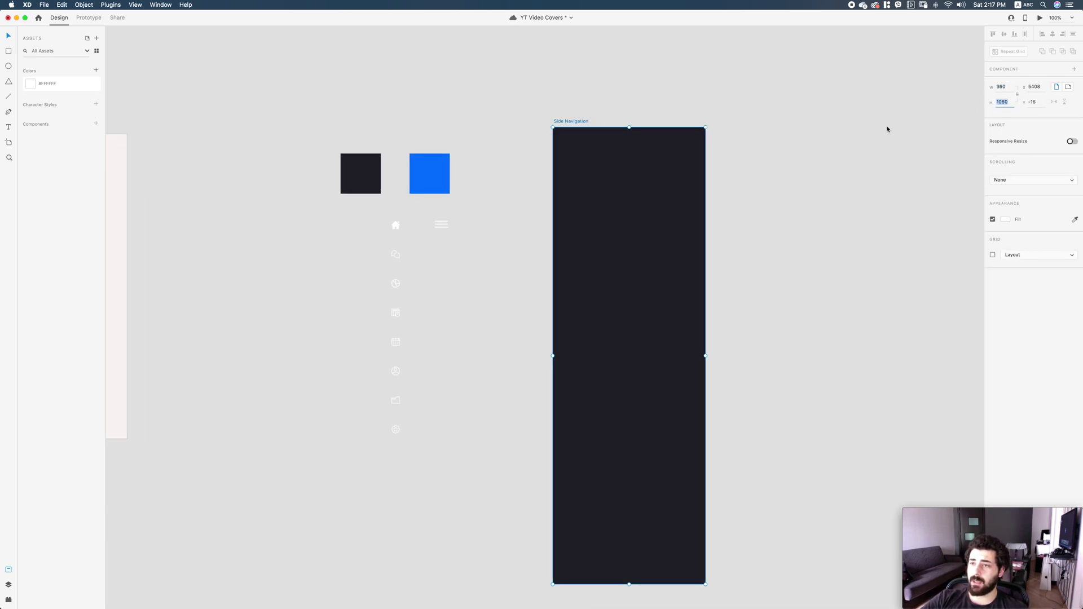
pyautogui.click(756, 242)
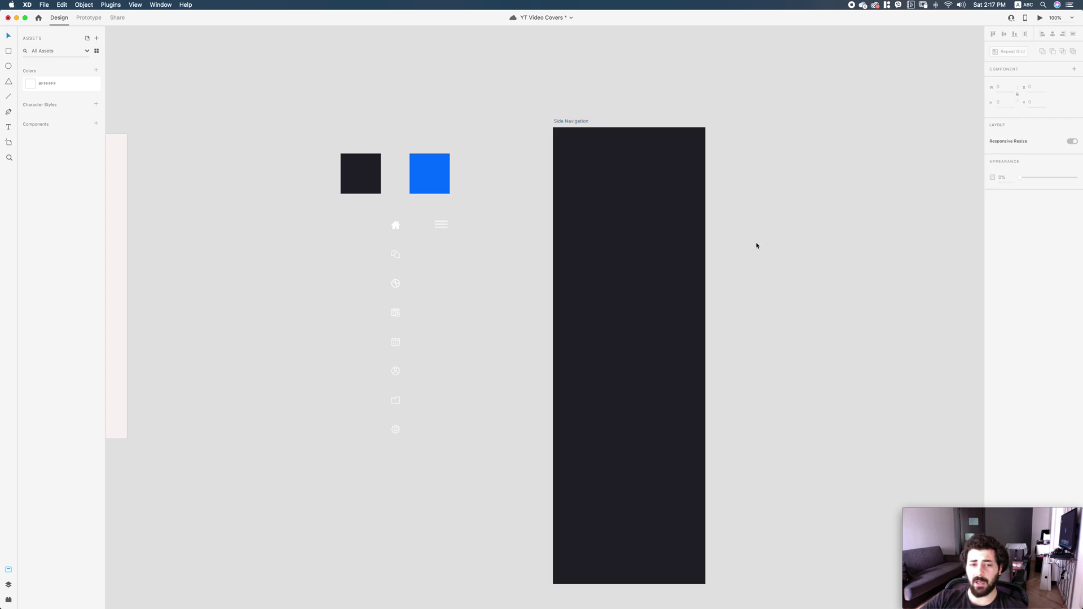
pyautogui.scroll(-2, 474, 380)
# Select all eight navigation icons in the column and copy them.
pyautogui.moveTo(455, 426); pyautogui.dragTo(395, 179)
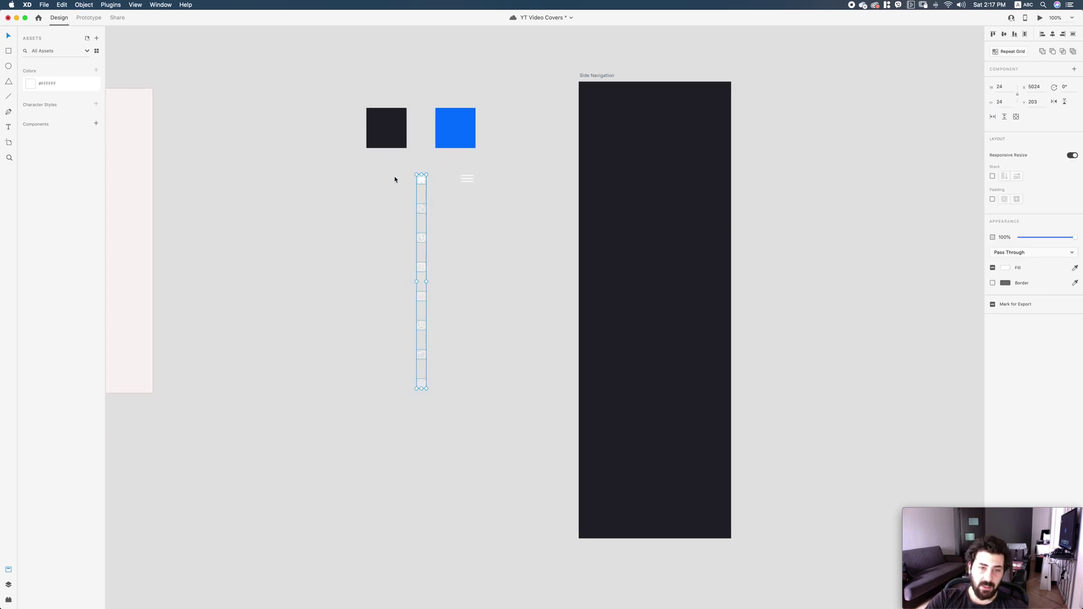
pyautogui.click(465, 321)
pyautogui.click(422, 180)
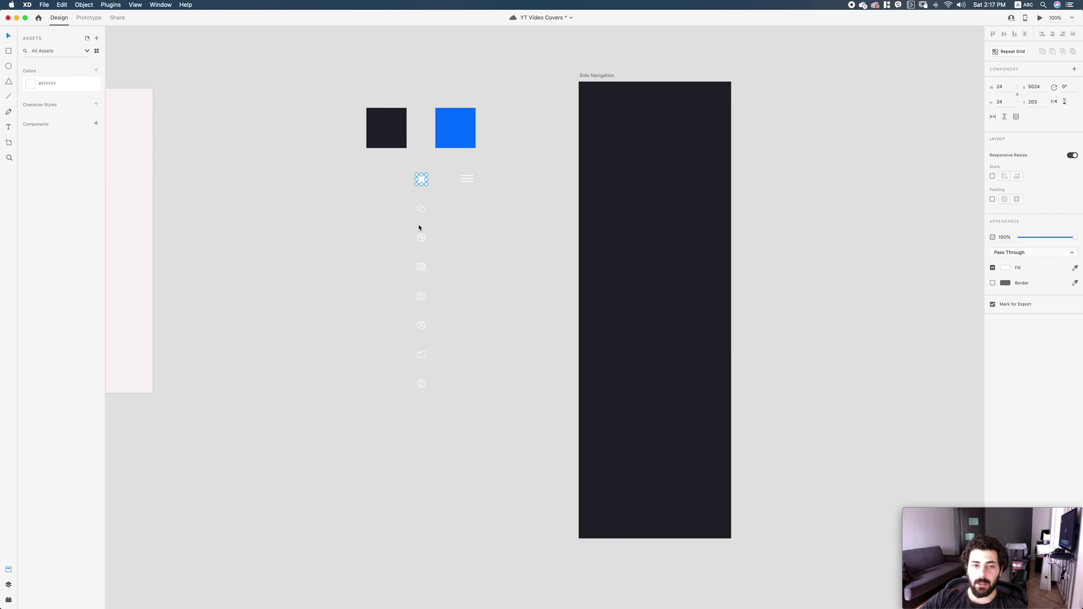
pyautogui.click(410, 292)
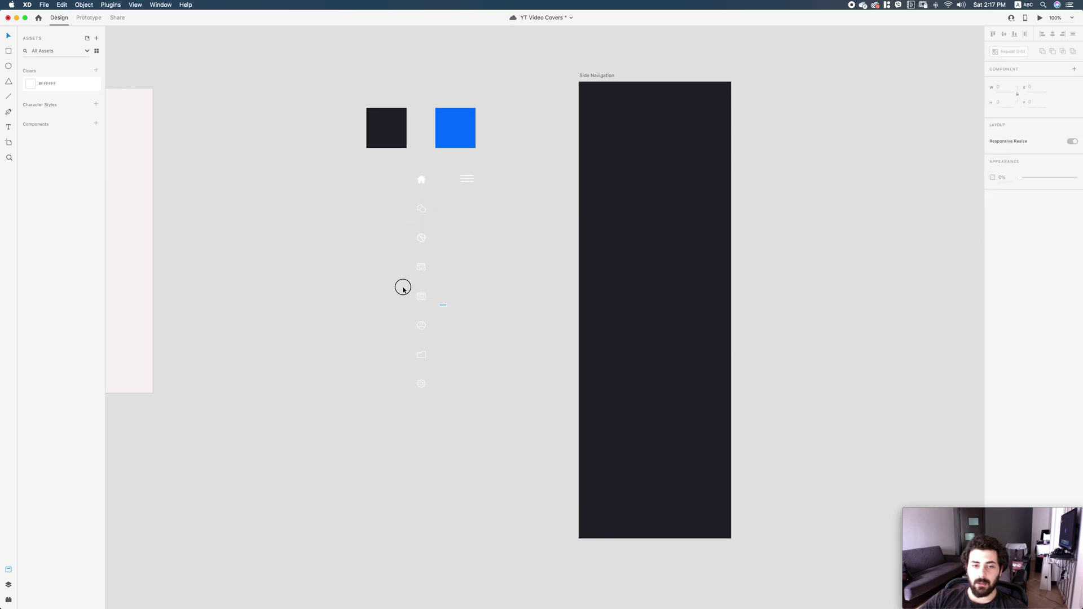
pyautogui.hscroll(8, 410, 291)
pyautogui.hscroll(-10, 551, 295)
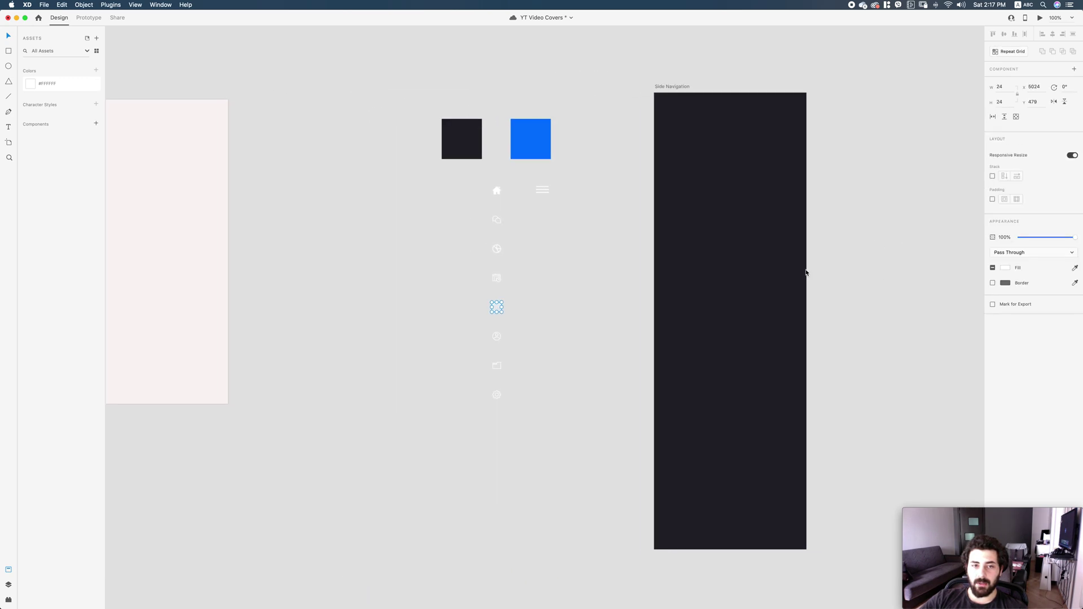
pyautogui.moveTo(508, 422); pyautogui.dragTo(471, 206)
pyautogui.press('super+c')
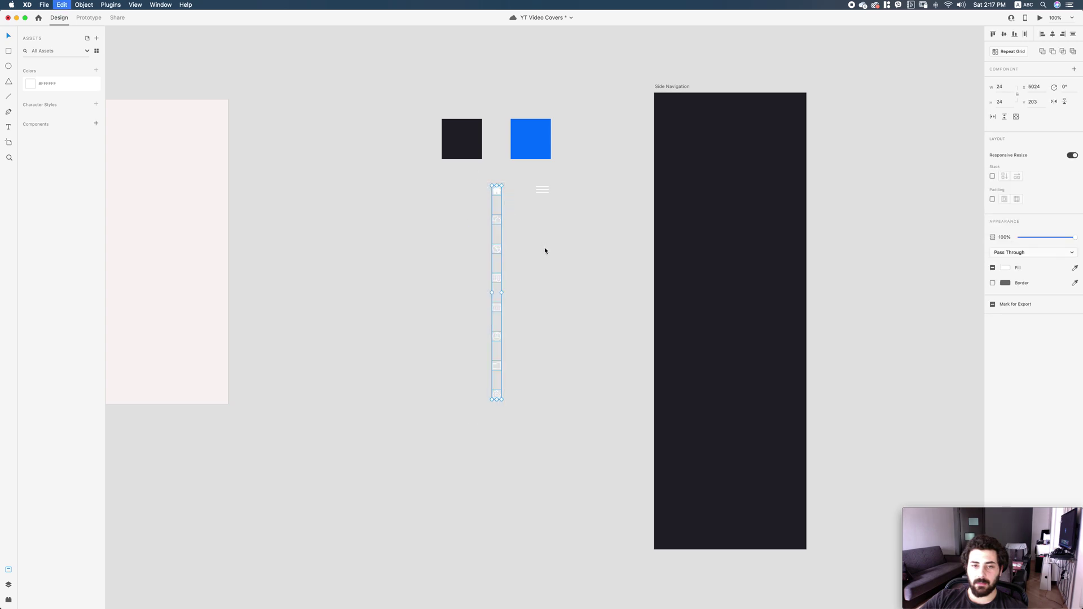
# Select and then deselect the dark colour square beside the artboard.
pyautogui.hscroll(-8, 545, 250)
pyautogui.hscroll(11, 837, 298)
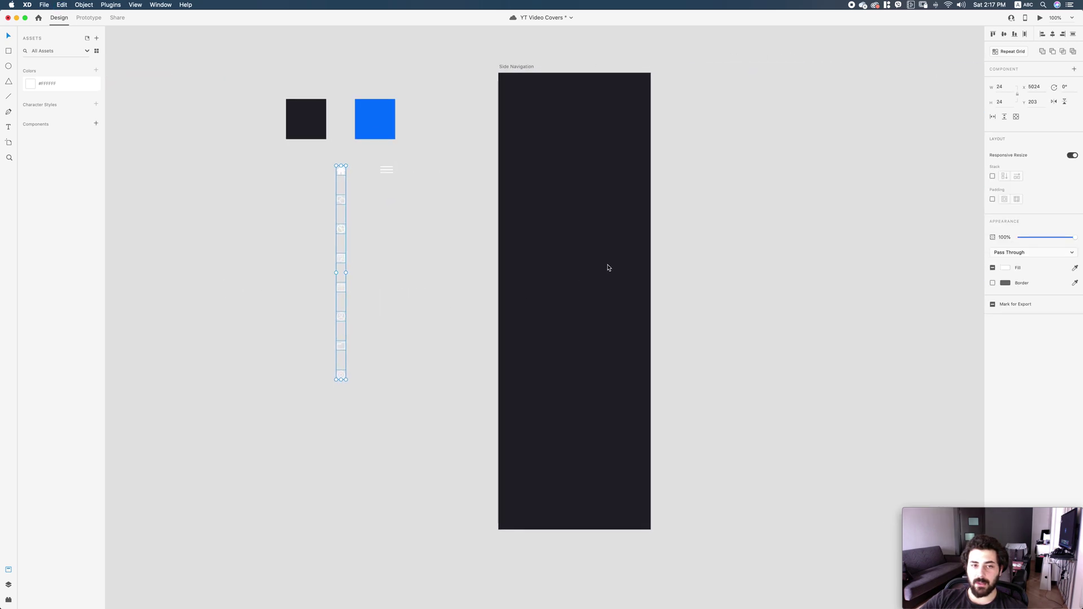
pyautogui.hscroll(-3, 474, 272)
pyautogui.scroll(2, 473, 273)
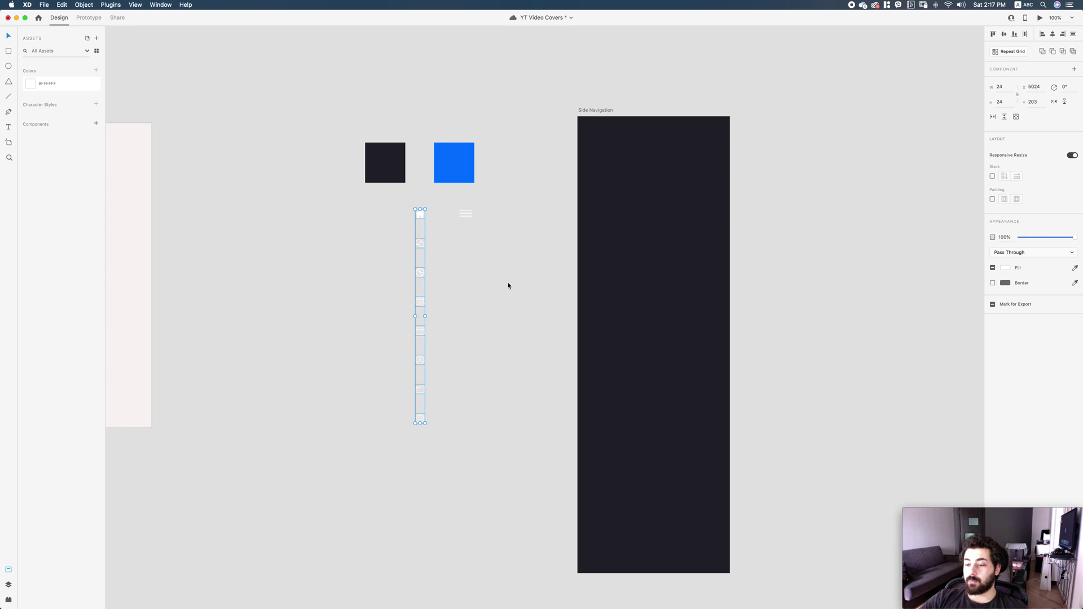
pyautogui.click(508, 334)
pyautogui.hscroll(-3, 508, 333)
pyautogui.scroll(2, 508, 334)
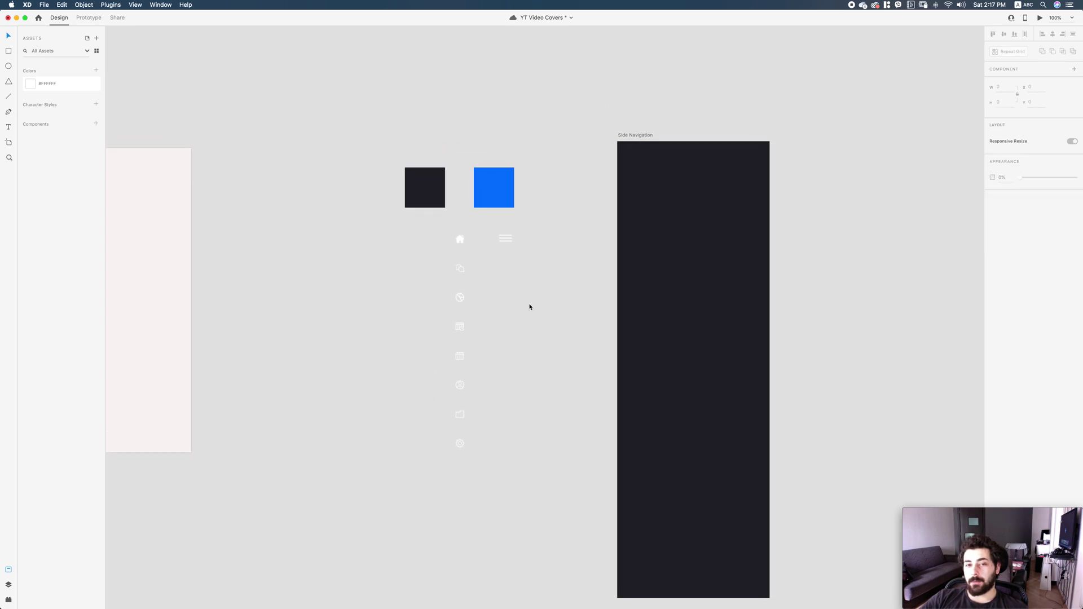
pyautogui.click(420, 194)
pyautogui.click(565, 226)
# Check the hamburger icon, then start a text box inside the Side Navigation artboard.
pyautogui.hscroll(3, 518, 231)
pyautogui.scroll(-1, 518, 231)
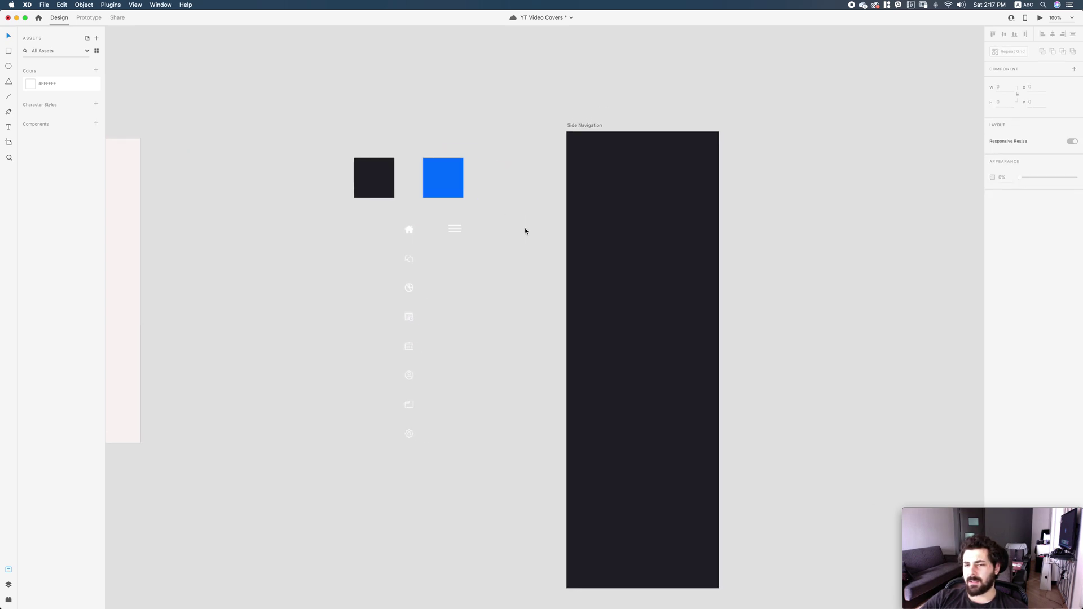
pyautogui.hscroll(3, 813, 211)
pyautogui.click(356, 225)
pyautogui.click(429, 252)
pyautogui.hscroll(-3, 554, 225)
pyautogui.scroll(2, 553, 225)
pyautogui.press('t')
pyautogui.click(547, 208)
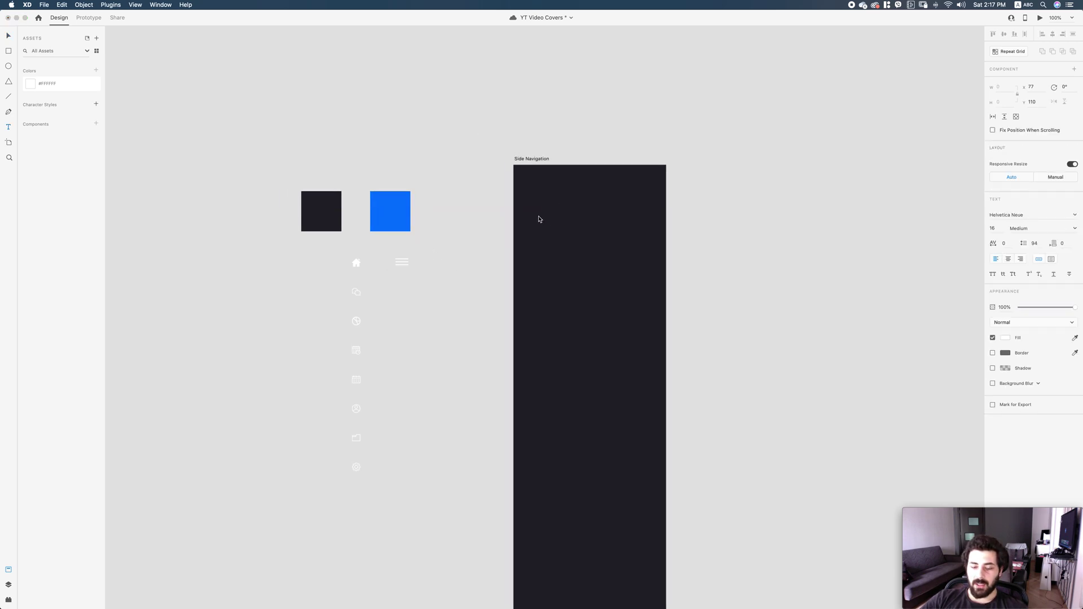
# Leave text editing and show the layout grid columns on the Side Navigation artboard.
pyautogui.press('Escape')
pyautogui.press('super+shift+apostrophe')
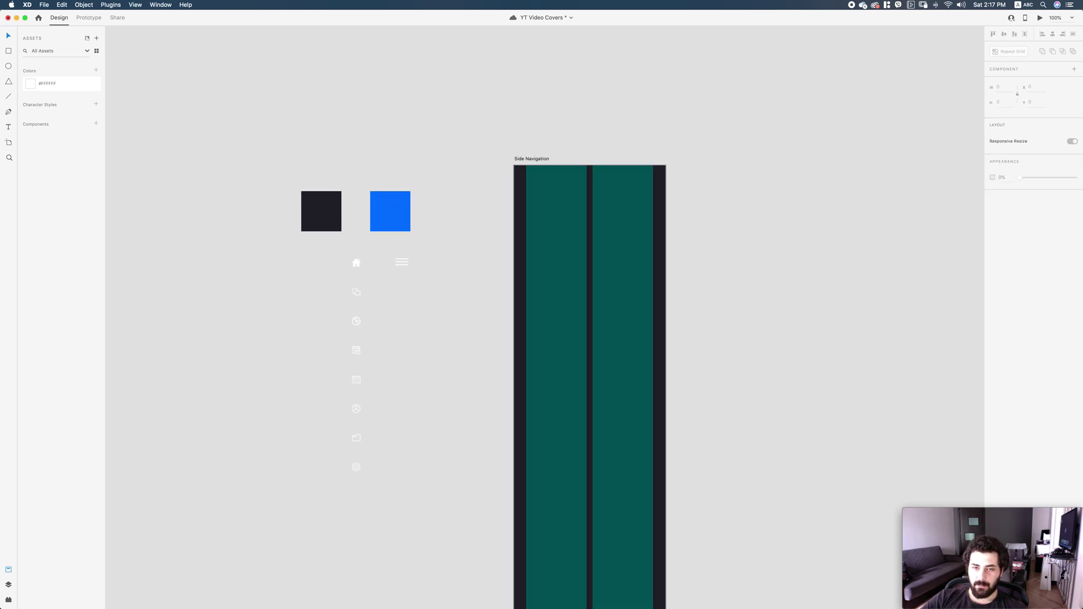
pyautogui.click(541, 159)
pyautogui.scroll(-3, 713, 128)
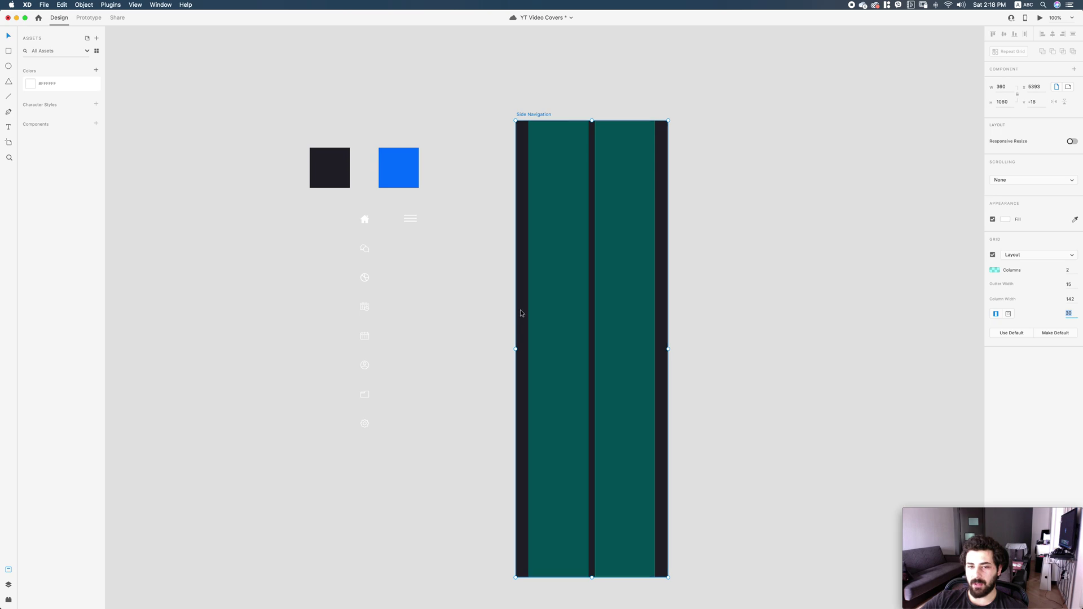
# Draw a trial rectangle across both grid columns, then undo it.
pyautogui.press('r')
pyautogui.moveTo(531, 228); pyautogui.dragTo(652, 279)
pyautogui.press('super+z')
pyautogui.moveTo(529, 224); pyautogui.dragTo(653, 274)
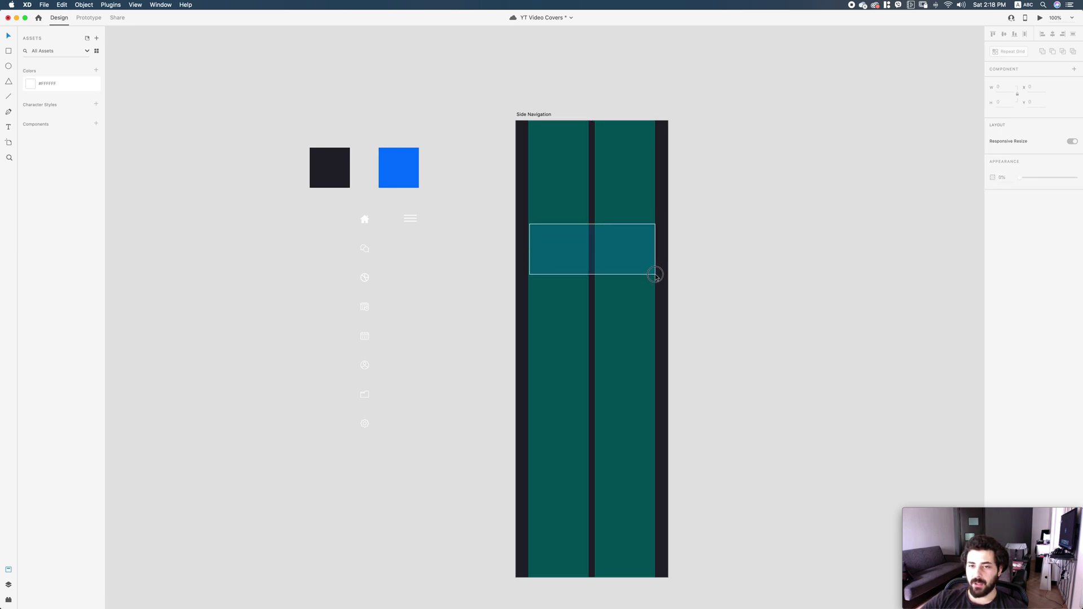
pyautogui.press('super+z')
# Move the blue colour square up above the dark square.
pyautogui.moveTo(327, 213); pyautogui.dragTo(364, 415)
pyautogui.scroll(2, 718, 287)
pyautogui.click(399, 176)
pyautogui.moveTo(397, 187); pyautogui.dragTo(347, 137)
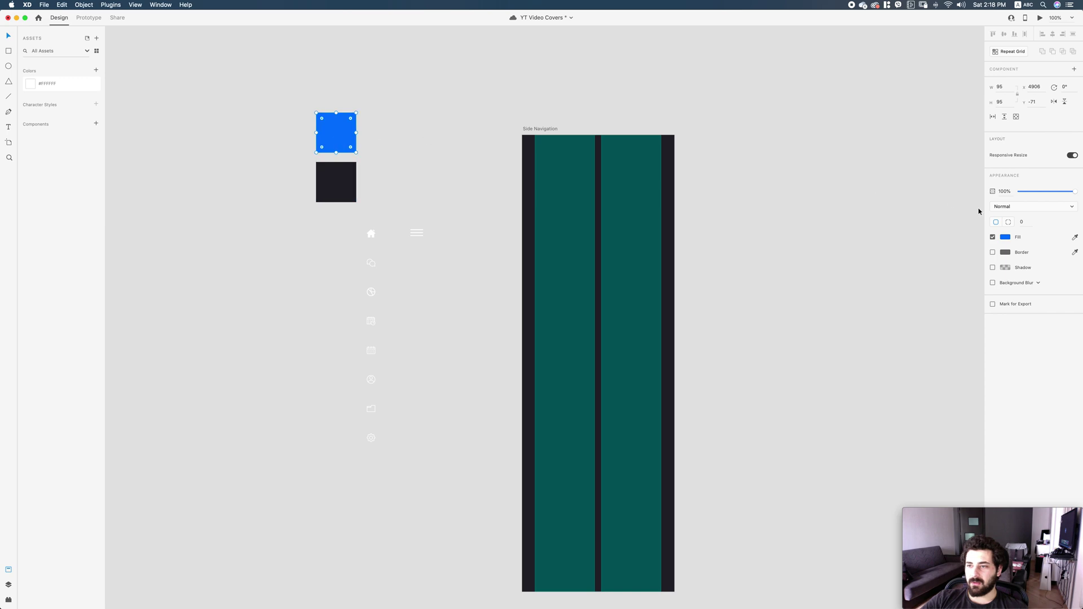
# Label the blue square with its hex code #1376FF, centred on the square.
pyautogui.click(1005, 237)
pyautogui.click(811, 259)
pyautogui.hscroll(-5, 839, 315)
pyautogui.scroll(2, 839, 314)
pyautogui.press('z')
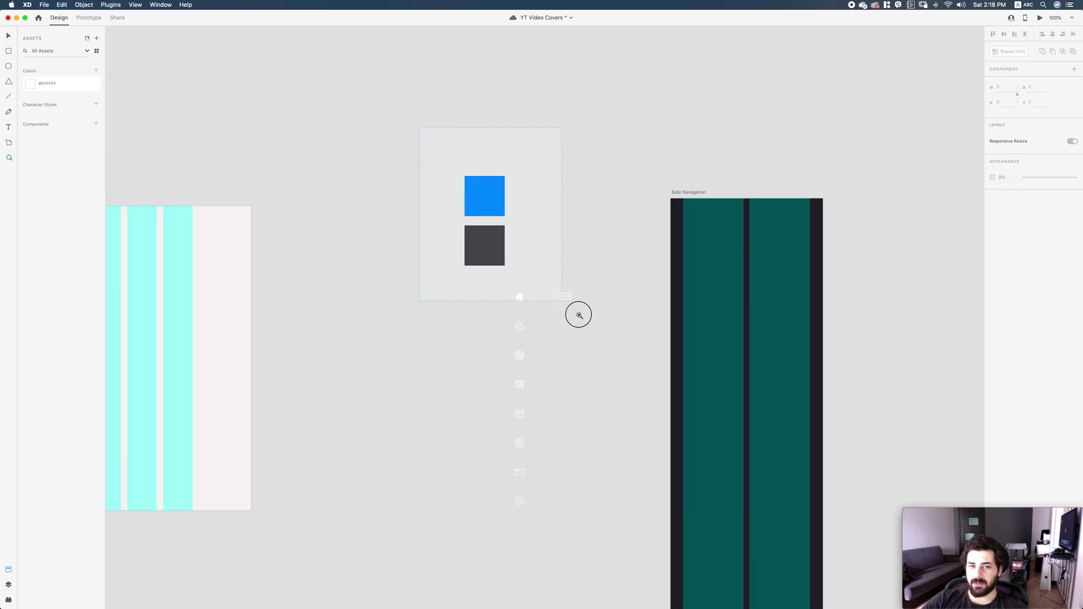
pyautogui.moveTo(569, 308); pyautogui.dragTo(432, 138)
pyautogui.press('super+v')
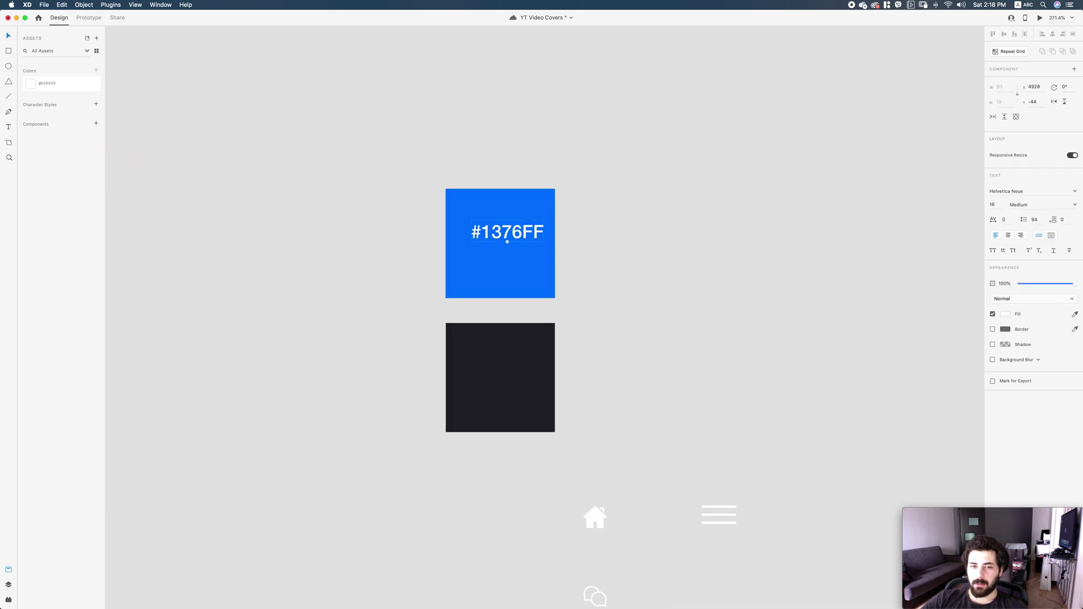
pyautogui.moveTo(508, 242); pyautogui.dragTo(500, 251)
# Label the dark square with #222228 and centre the label on it.
pyautogui.click(493, 363)
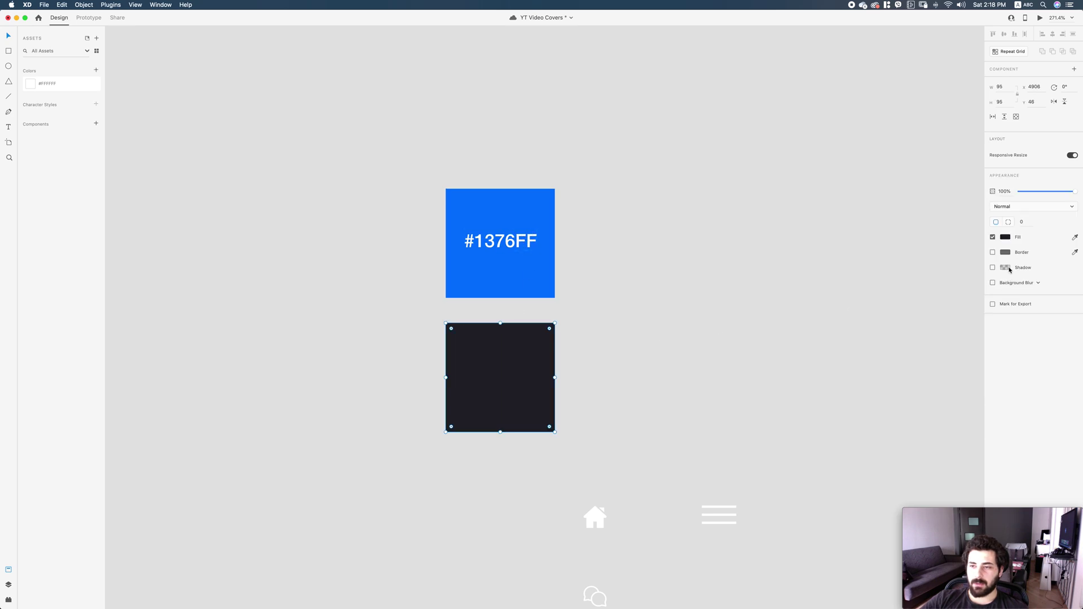
pyautogui.click(1005, 238)
pyautogui.press('super+c')
pyautogui.click(806, 266)
pyautogui.press('super+v')
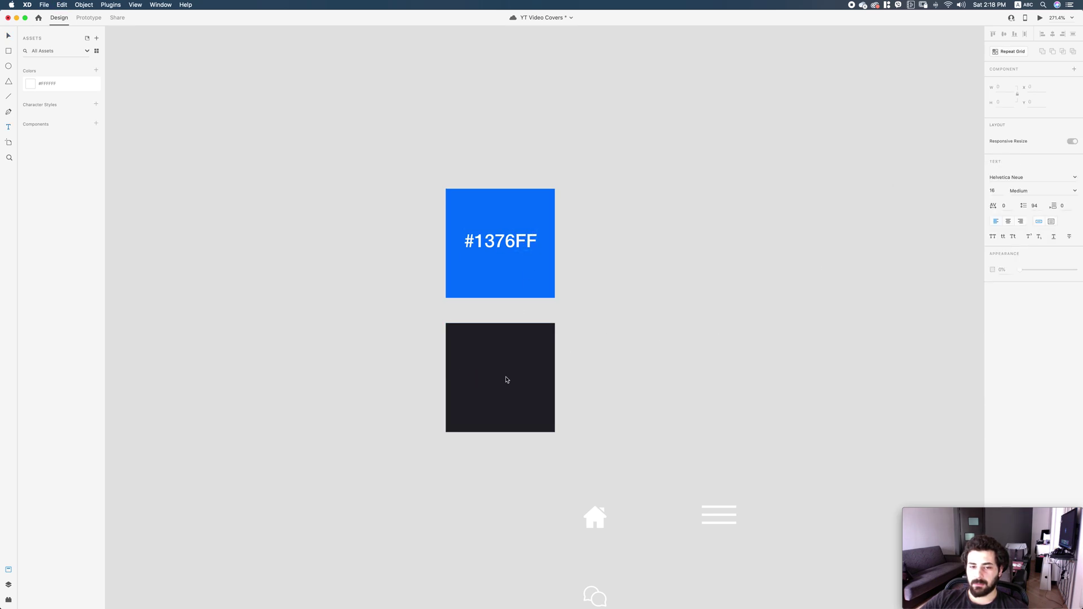
pyautogui.keyDown('shift'); pyautogui.click(478, 389); pyautogui.keyUp('shift')
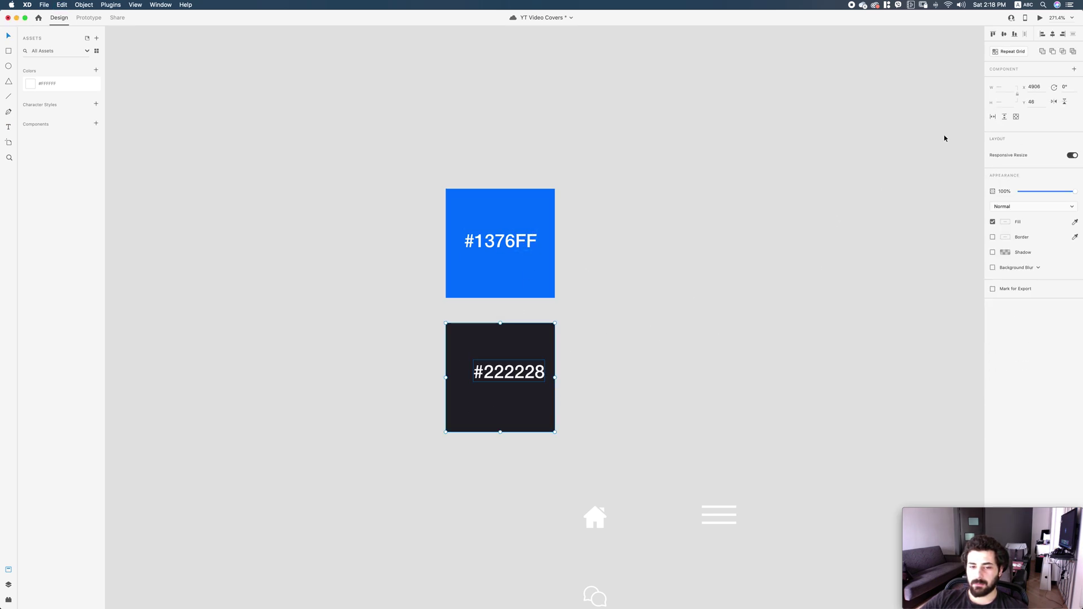
pyautogui.click(1004, 34)
pyautogui.click(1053, 34)
# Add both colour squares' colours to the document assets with Cmd+Shift+C.
pyautogui.moveTo(589, 354); pyautogui.dragTo(538, 264)
pyautogui.press('super+shift+c')
pyautogui.click(577, 278)
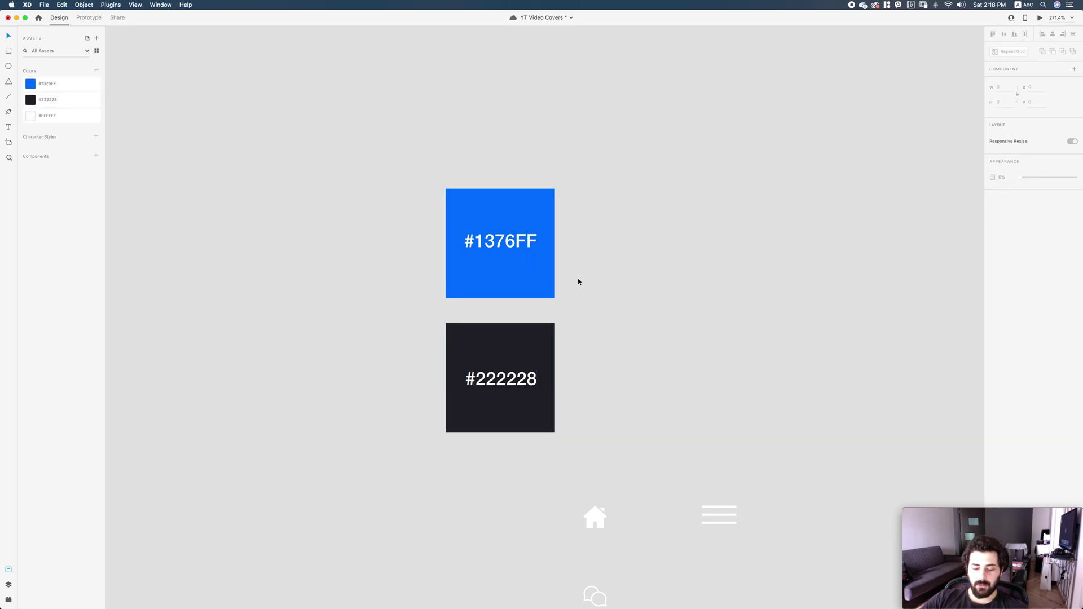
pyautogui.press('super+minus')
pyautogui.press('super+minus')
pyautogui.press('super+minus')
pyautogui.press('super+plus')
# Duplicate the dark square, inspect its fill colour, then delete the duplicate.
pyautogui.scroll(-5, 605, 260)
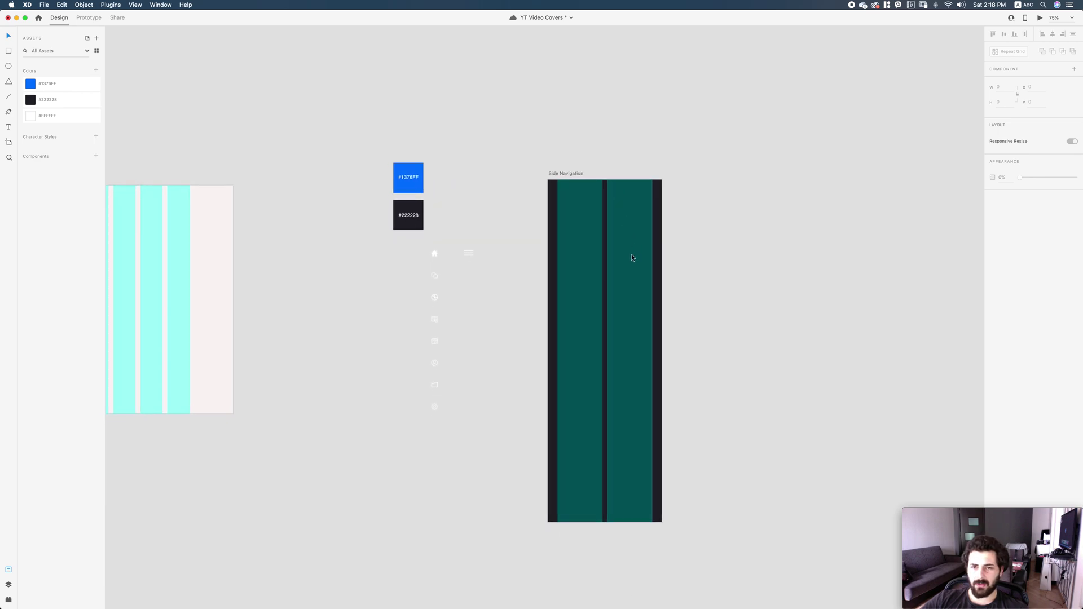
pyautogui.keyDown('alt'); pyautogui.moveTo(345, 217); pyautogui.dragTo(393, 218); pyautogui.keyUp('alt')
pyautogui.press('super+shift+apostrophe')
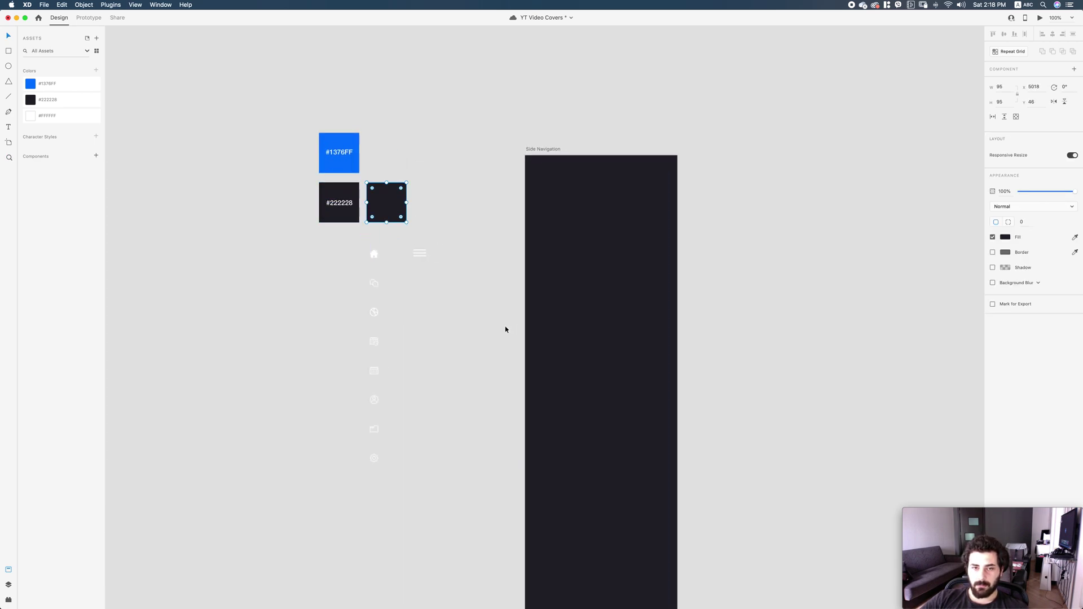
pyautogui.click(576, 296)
pyautogui.click(387, 204)
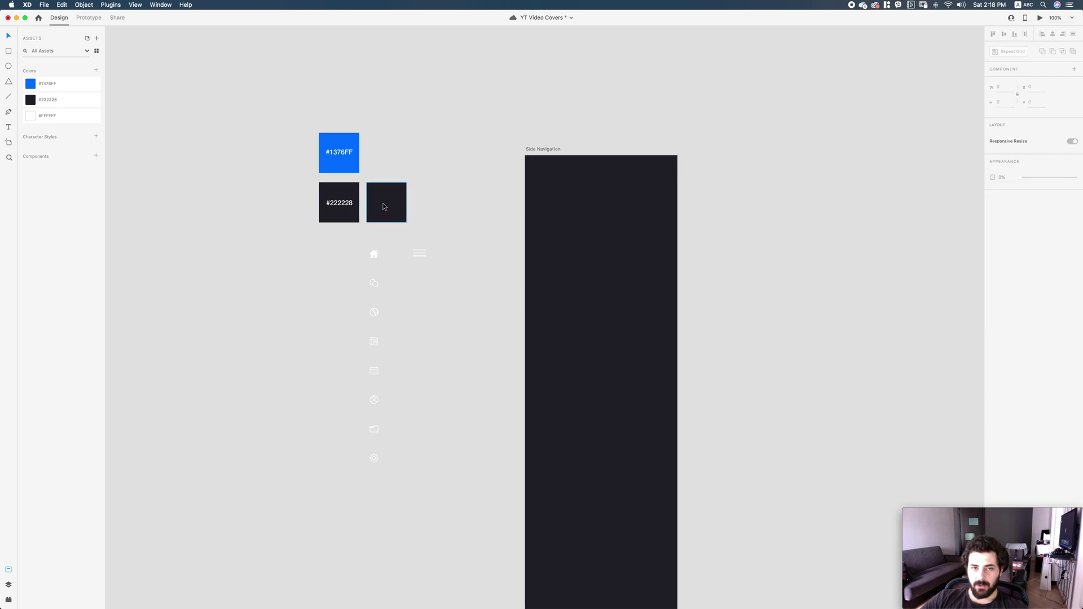
pyautogui.click(1006, 238)
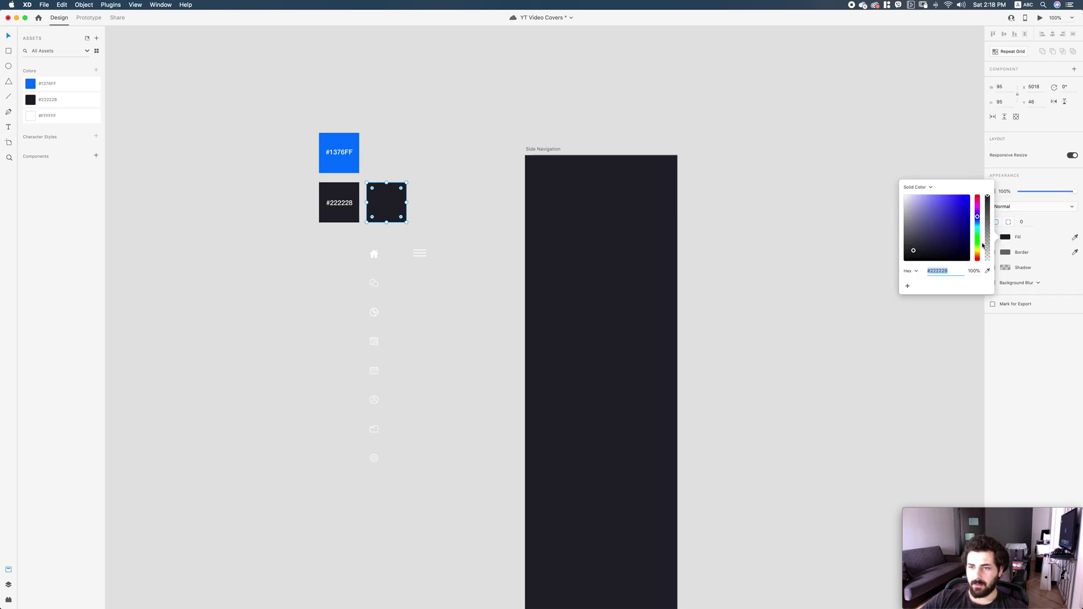
pyautogui.click(687, 237)
pyautogui.click(390, 199)
pyautogui.press('Delete')
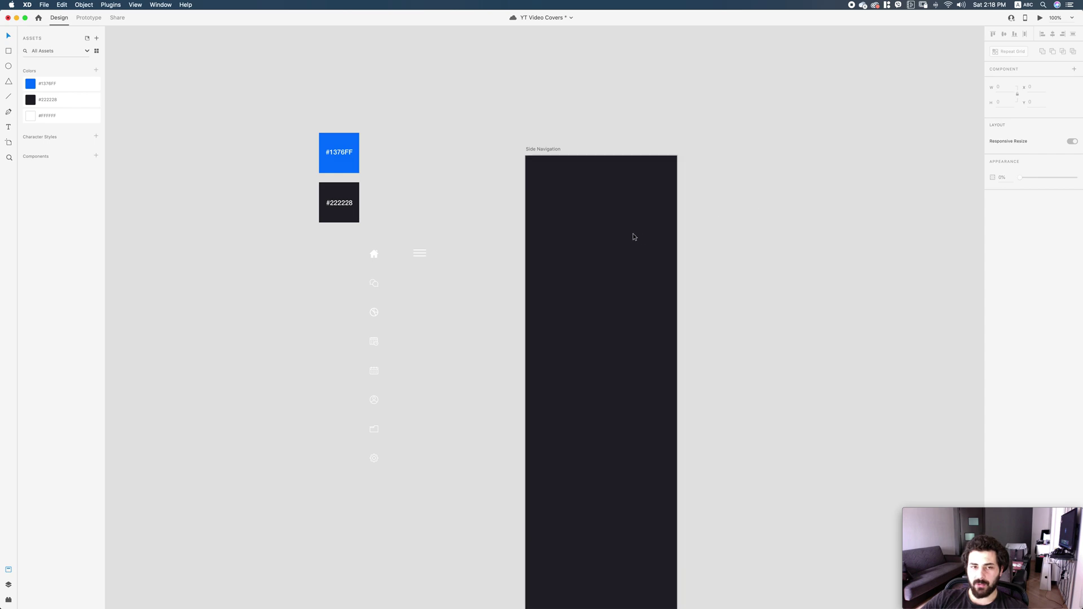
# Show the layout grid again and start a text box in the first column.
pyautogui.hscroll(-2, 631, 209)
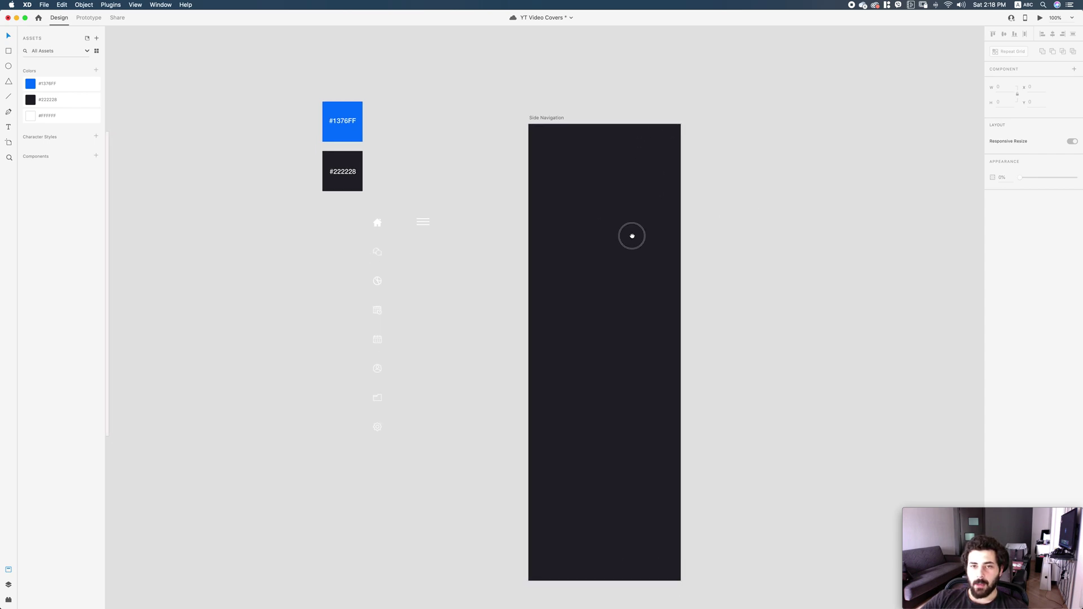
pyautogui.press('super+shift+apostrophe')
pyautogui.press('t')
pyautogui.click(577, 181)
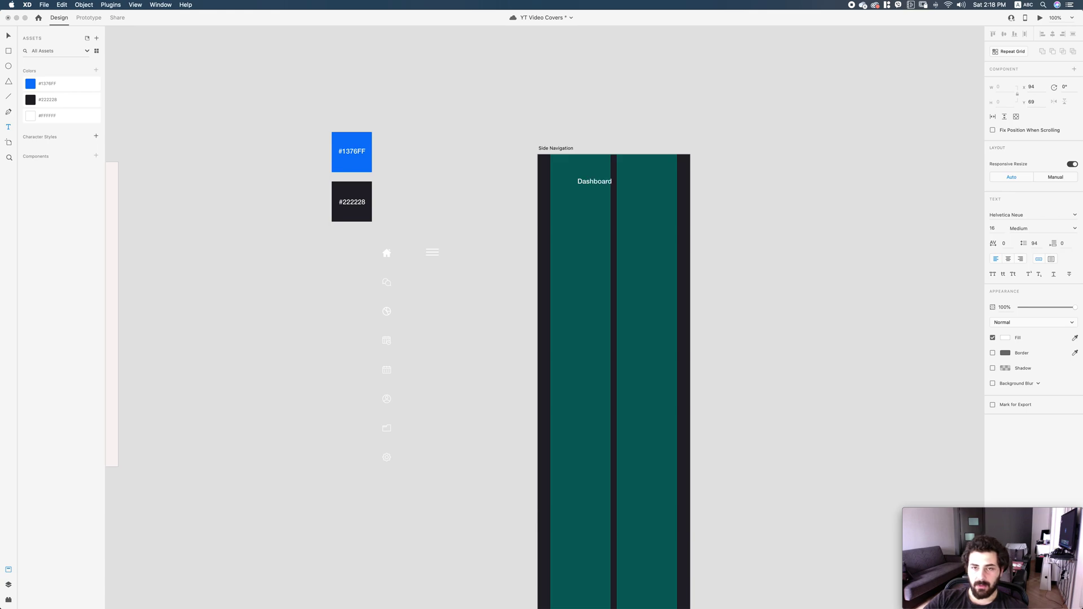
# Set the Dashboard text to size 24 Bold and move it to the artboard's top-left.
pyautogui.press('Escape')
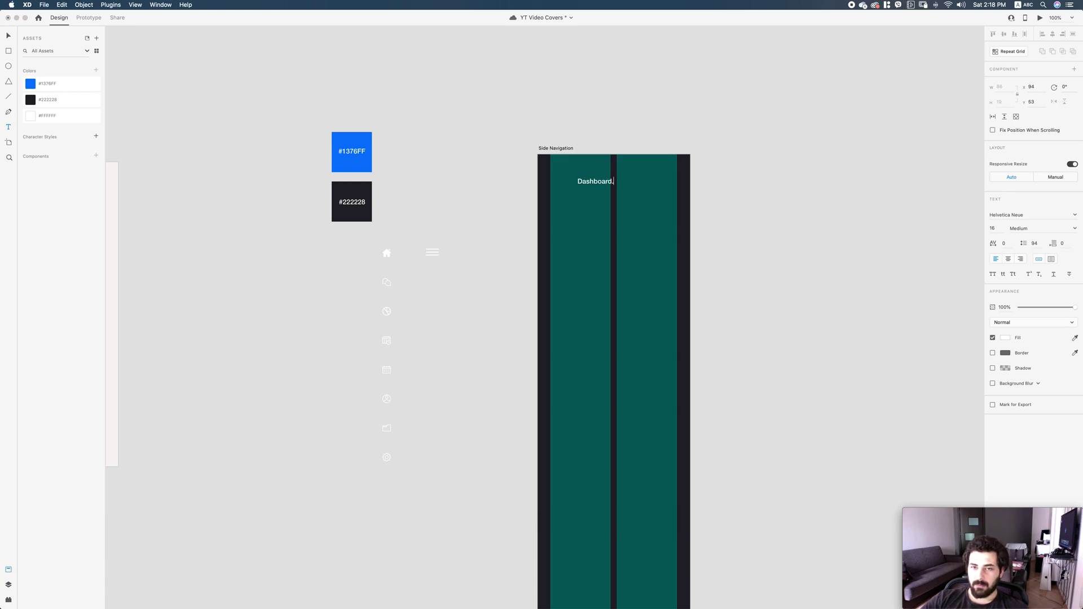
pyautogui.click(957, 221)
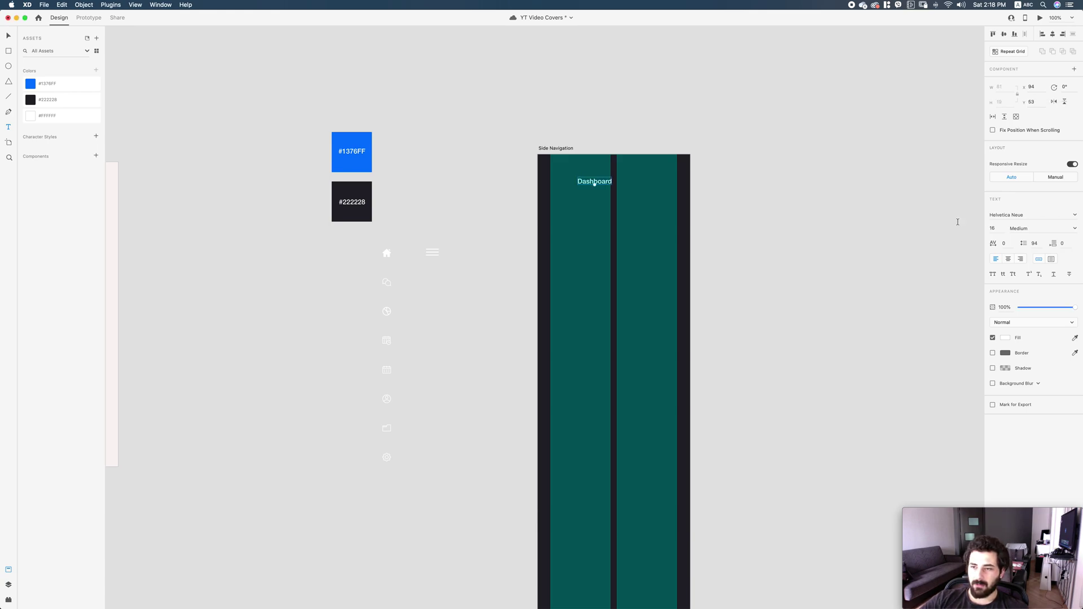
pyautogui.click(993, 229)
pyautogui.write('24')
pyautogui.press('Return')
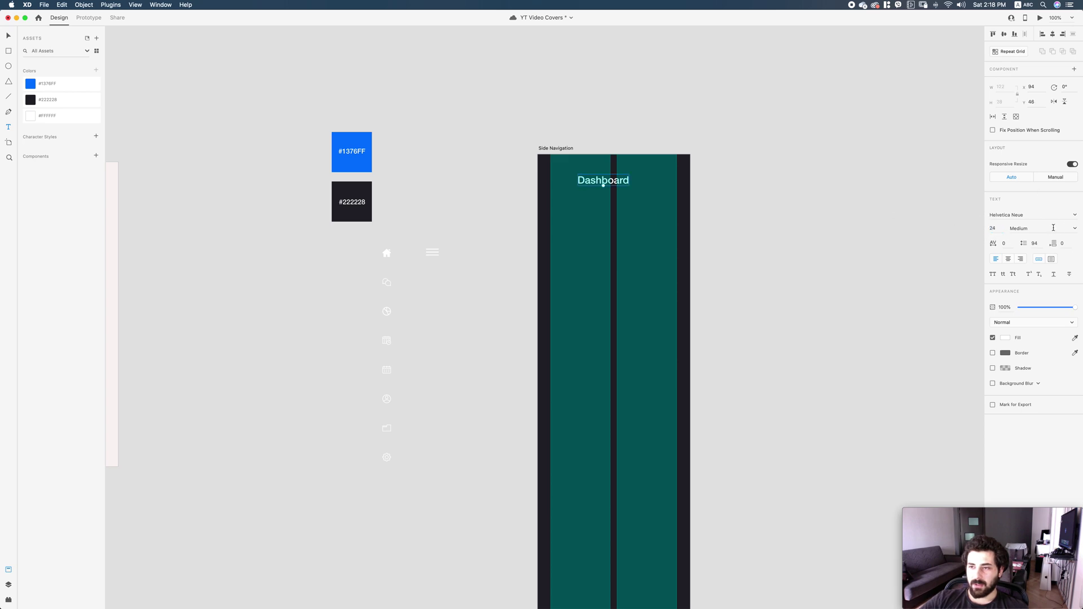
pyautogui.click(1074, 229)
pyautogui.click(1023, 314)
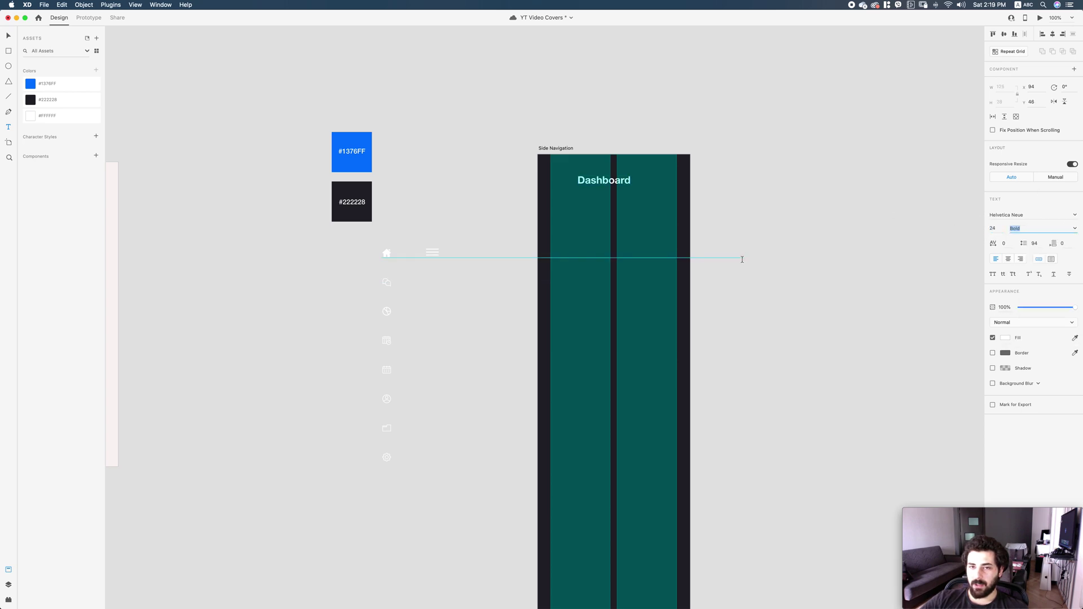
pyautogui.moveTo(604, 185); pyautogui.dragTo(577, 179)
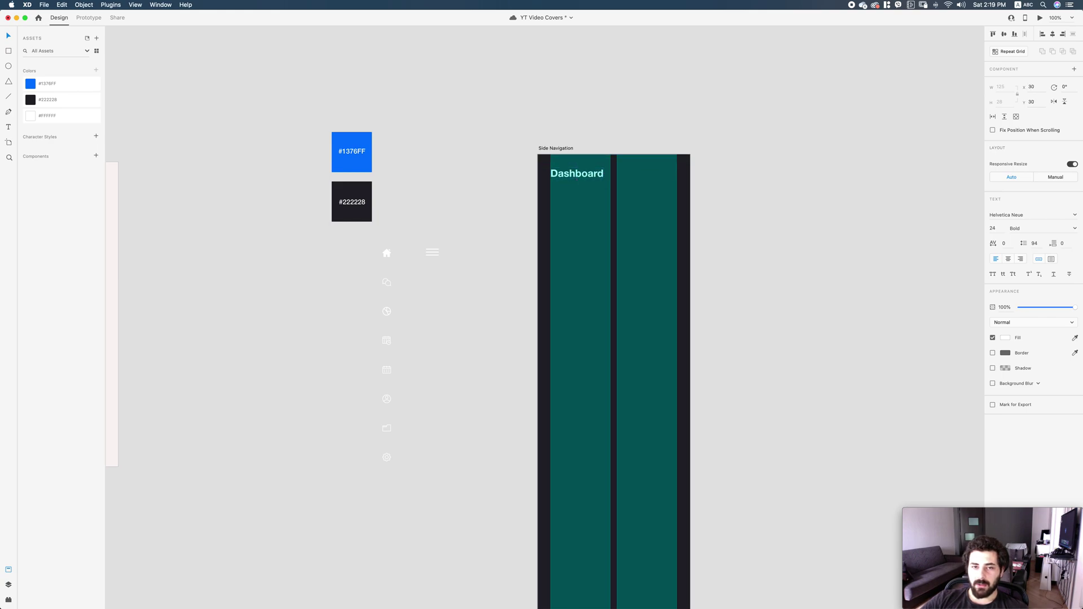
# Move the hamburger icon beside Dashboard and align it to the column's right edge.
pyautogui.click(432, 253)
pyautogui.moveTo(432, 252); pyautogui.dragTo(632, 179)
pyautogui.press('z')
pyautogui.moveTo(539, 156); pyautogui.dragTo(690, 236)
pyautogui.moveTo(633, 307); pyautogui.dragTo(845, 260)
pyautogui.press('super+a')
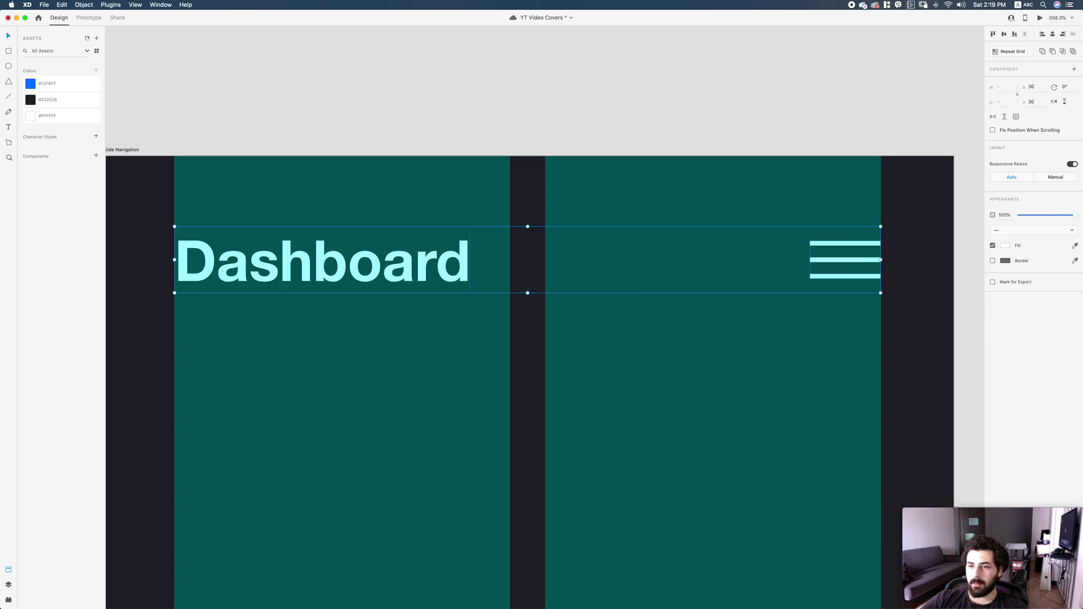
pyautogui.press('super+1')
pyautogui.press('shift+super+apostrophe')
pyautogui.scroll(-4, 564, 339)
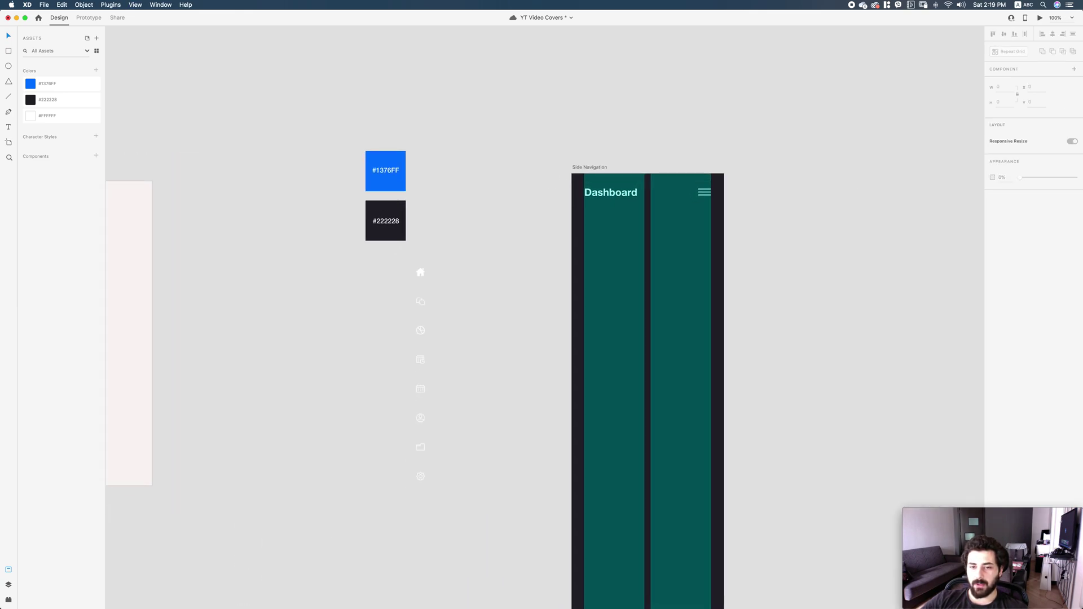
# Move the eight navigation icons into the artboard's left column.
pyautogui.moveTo(466, 501); pyautogui.dragTo(391, 255)
pyautogui.moveTo(420, 389); pyautogui.dragTo(590, 374)
pyautogui.scroll(-2, 591, 374)
pyautogui.hscroll(2, 590, 374)
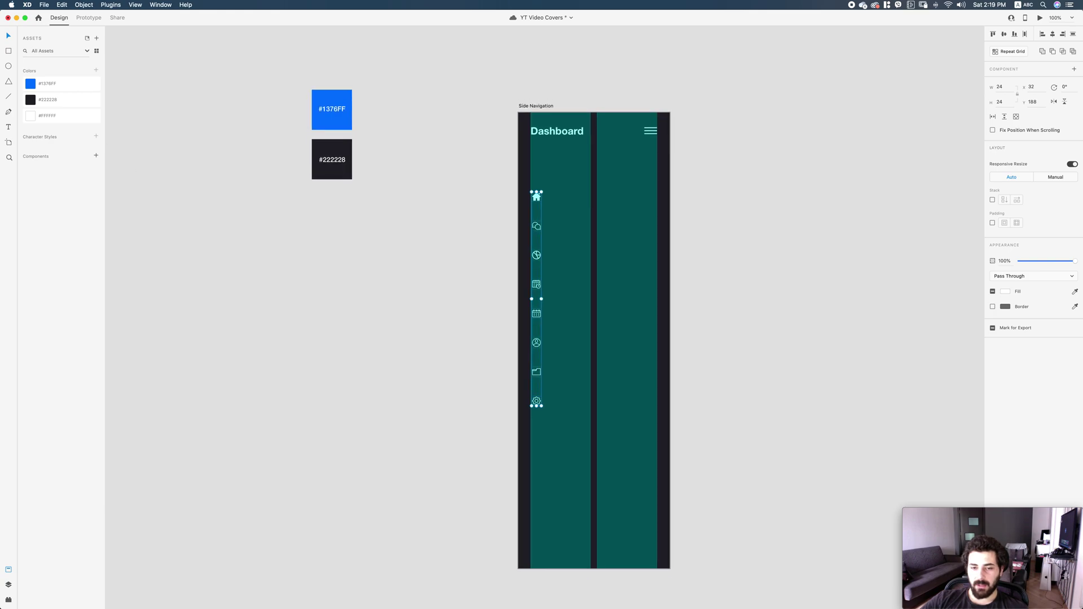
# Hide the Side Navigation artboard's layout grid.
pyautogui.moveTo(575, 432); pyautogui.dragTo(530, 222)
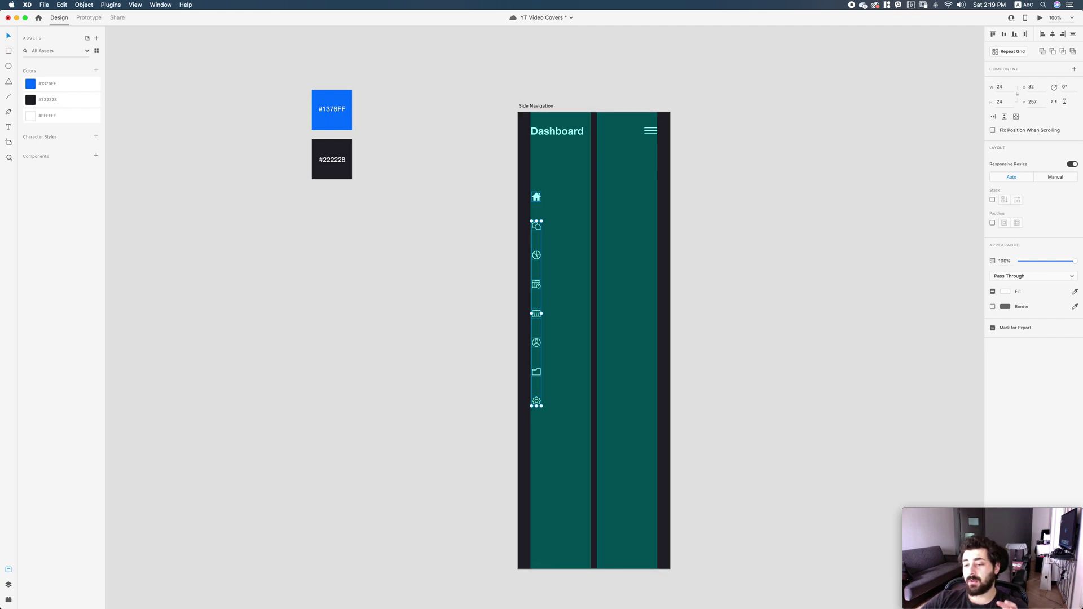
pyautogui.press('Escape')
pyautogui.click(518, 112)
pyautogui.press('super+shift+apostrophe')
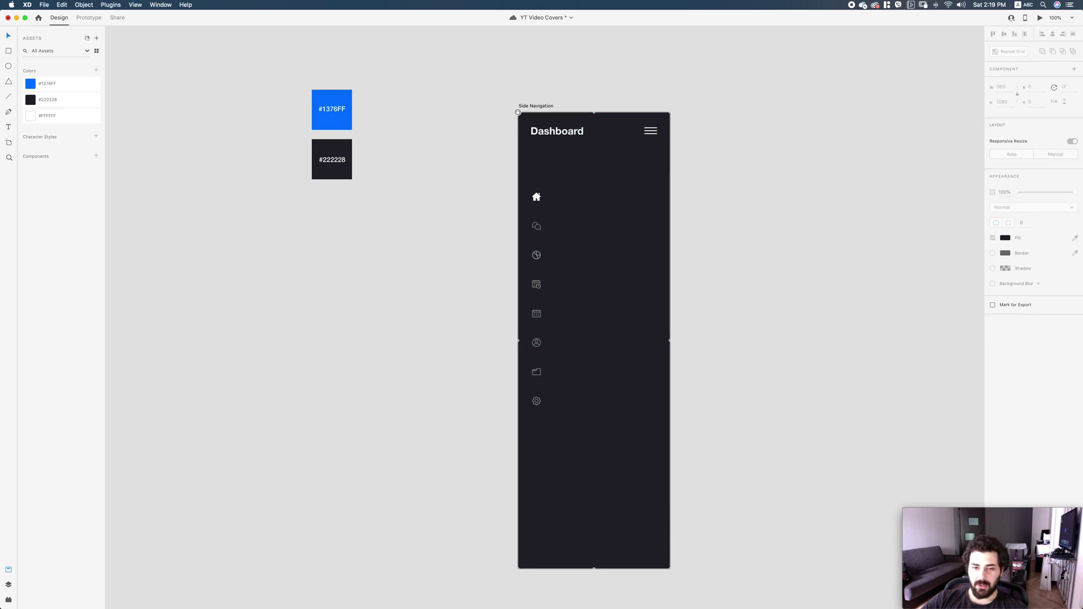
# Nudge the lower six icons down to a 48 gap, then the lower five further.
pyautogui.moveTo(565, 434); pyautogui.dragTo(532, 217)
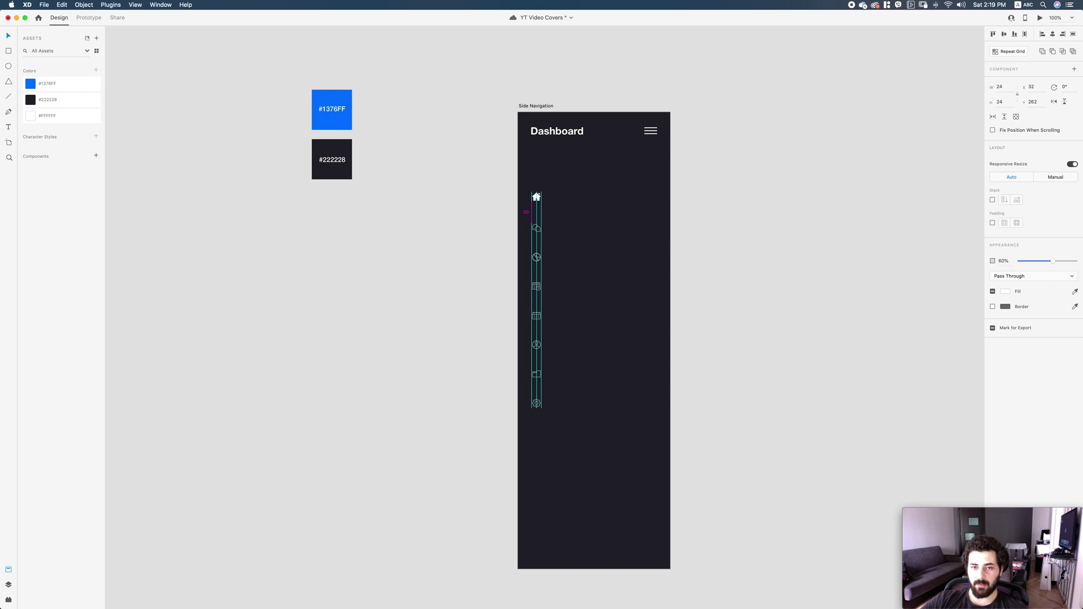
pyautogui.moveTo(593, 445); pyautogui.dragTo(511, 255)
pyautogui.press('alt')
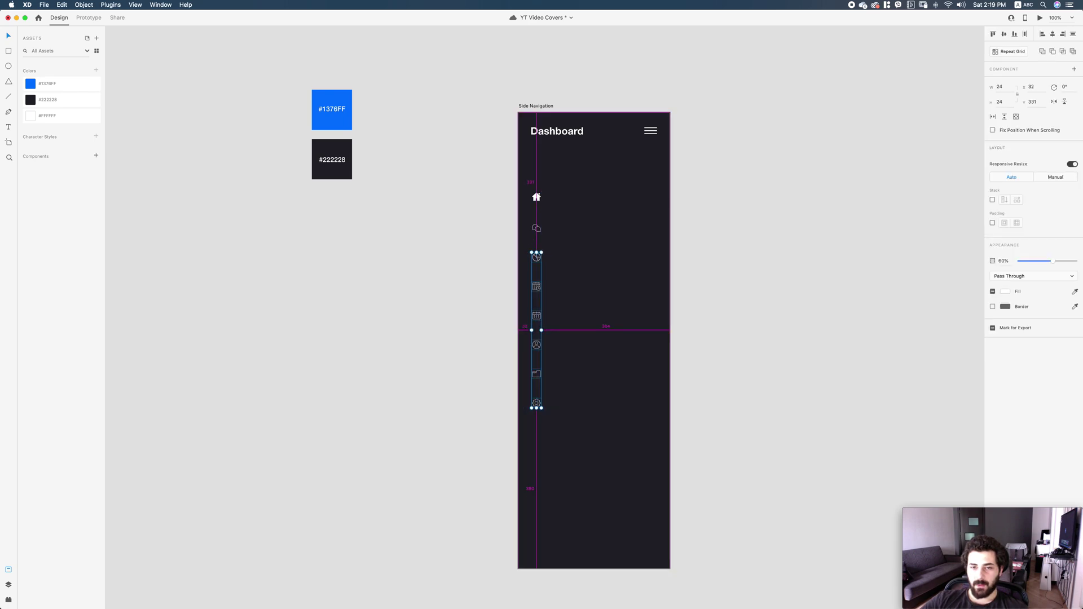
pyautogui.press('Down')
pyautogui.press('Down')
pyautogui.press('Down')
pyautogui.press('Down')
pyautogui.moveTo(558, 420); pyautogui.dragTo(543, 260)
pyautogui.press('Down')
pyautogui.press('Down')
# Nudge the lower four, lower three, then the gear icon down, and zoom in to check.
pyautogui.keyDown('shift'); pyautogui.click(536, 291); pyautogui.keyUp('shift')
pyautogui.press('Down')
pyautogui.press('Down')
pyautogui.press('Down')
pyautogui.press('Down')
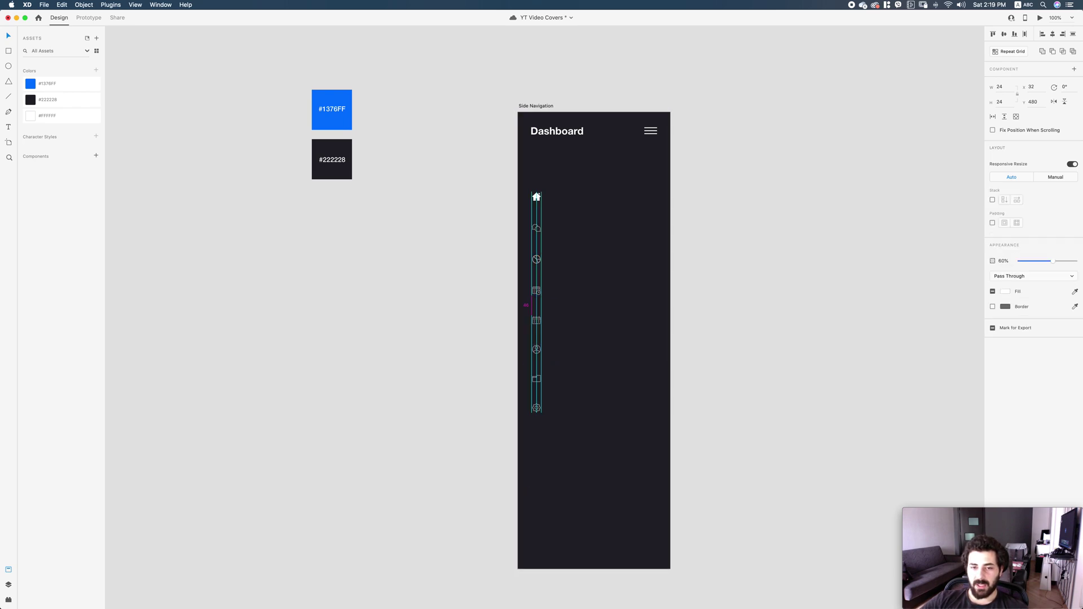
pyautogui.keyDown('shift'); pyautogui.click(537, 322); pyautogui.keyUp('shift')
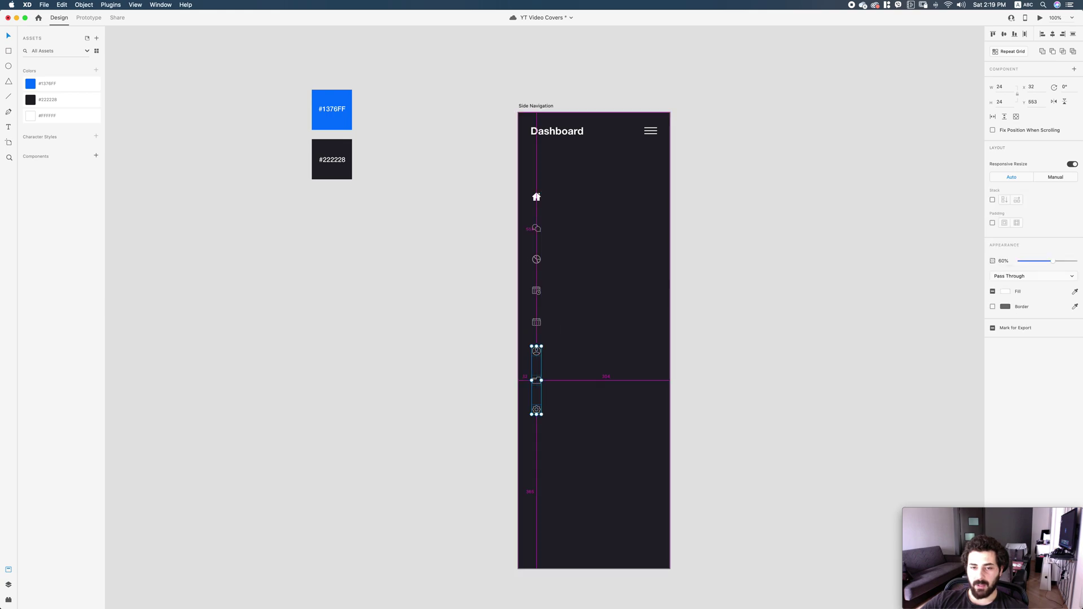
pyautogui.press('Down')
pyautogui.press('Down')
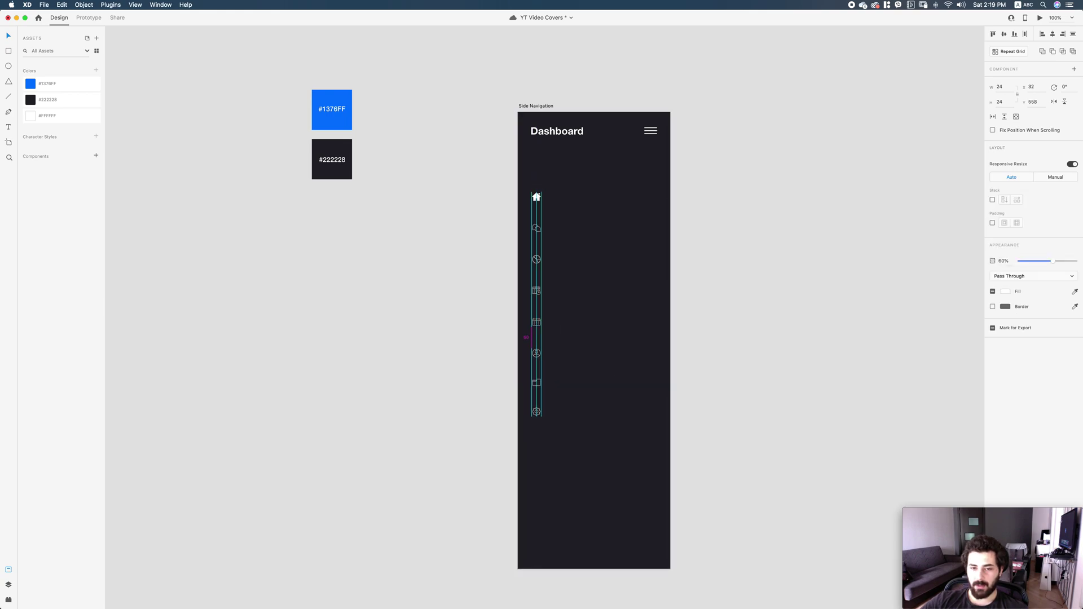
pyautogui.keyDown('shift'); pyautogui.click(536, 354); pyautogui.keyUp('shift')
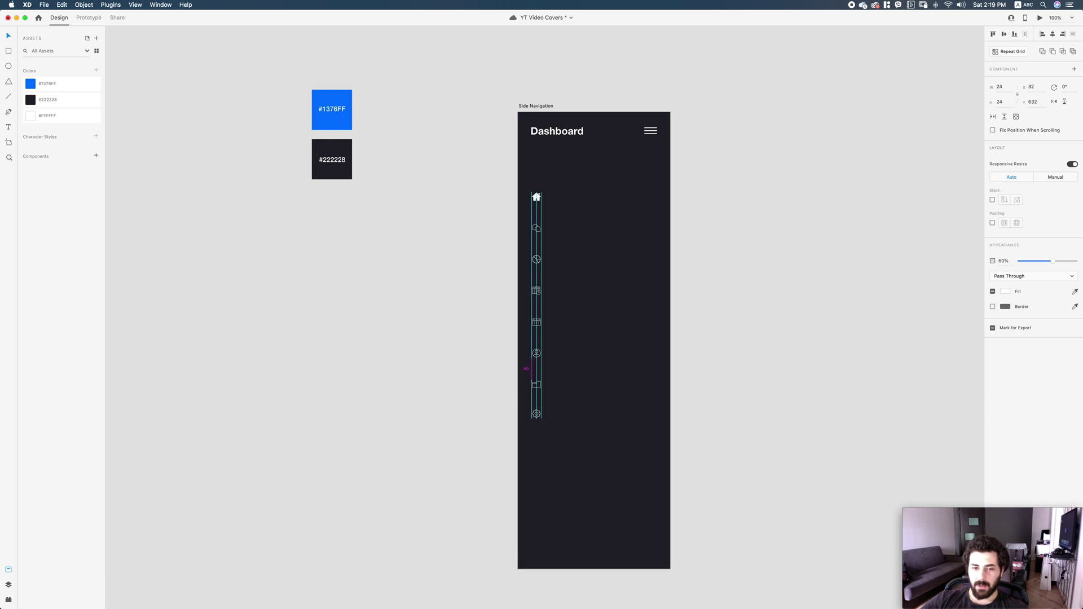
pyautogui.keyDown('shift'); pyautogui.click(537, 384); pyautogui.keyUp('shift')
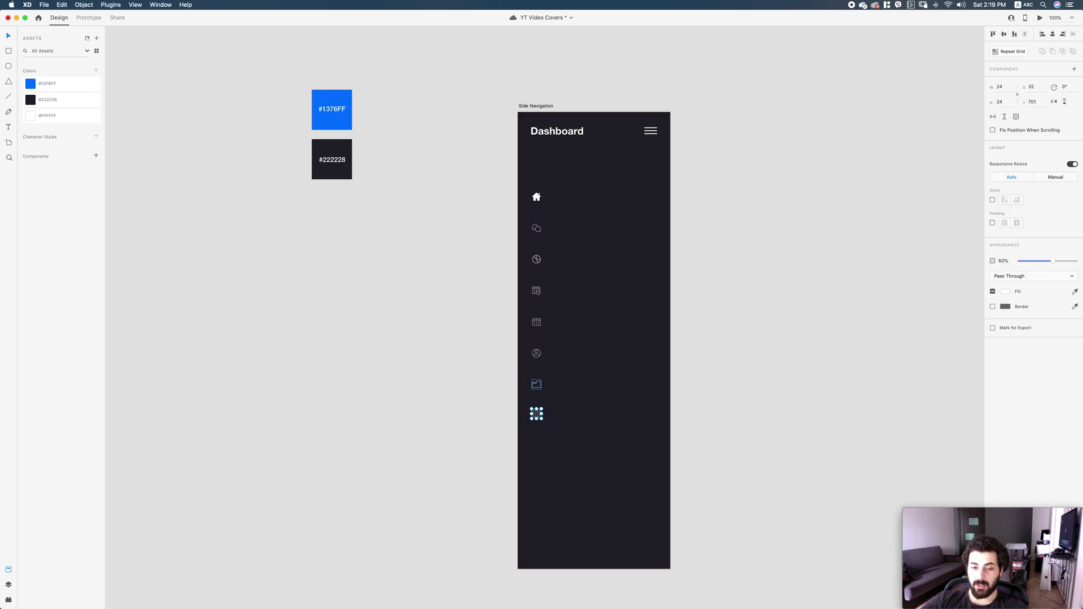
pyautogui.press('Down')
pyautogui.press('Down')
pyautogui.press('Down')
pyautogui.press('Down')
pyautogui.press('super+equal')
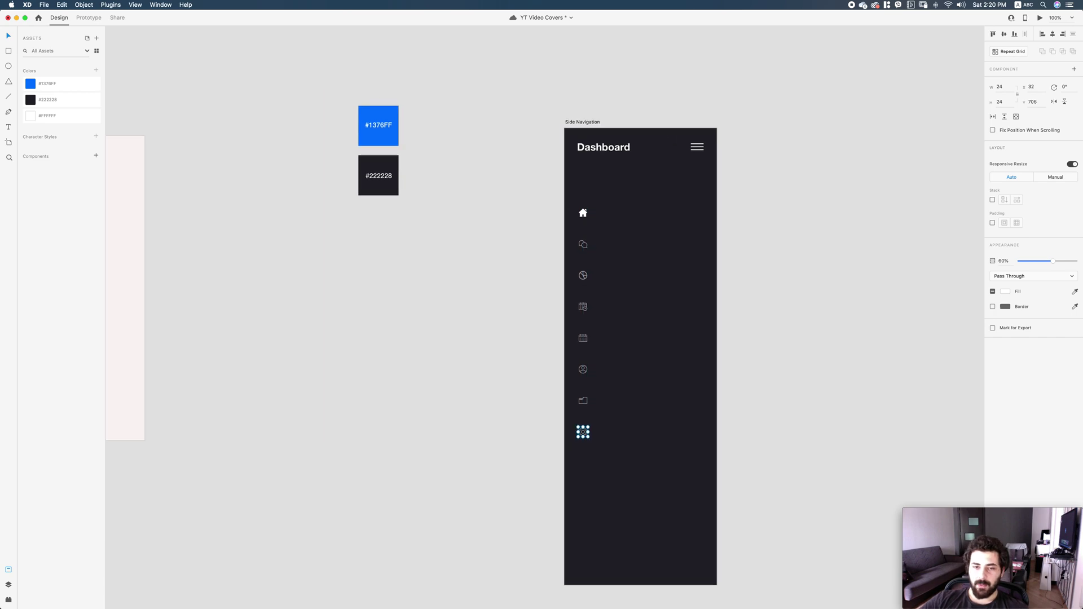
# Open the icons tutorial folder in Finder.
pyautogui.press('Escape')
pyautogui.hscroll(-5, 621, 316)
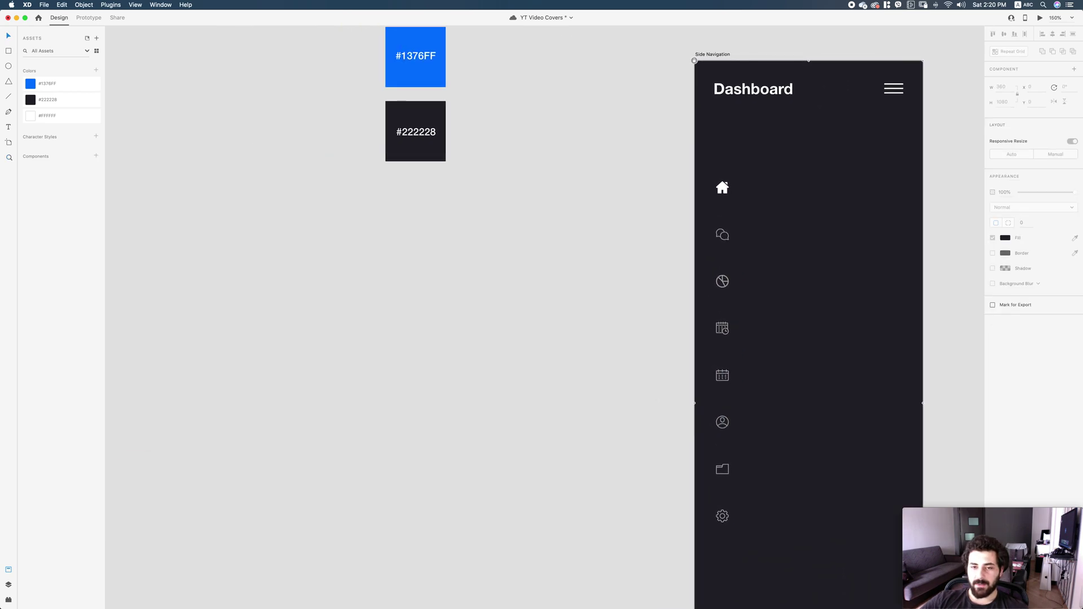
pyautogui.click(122, 589)
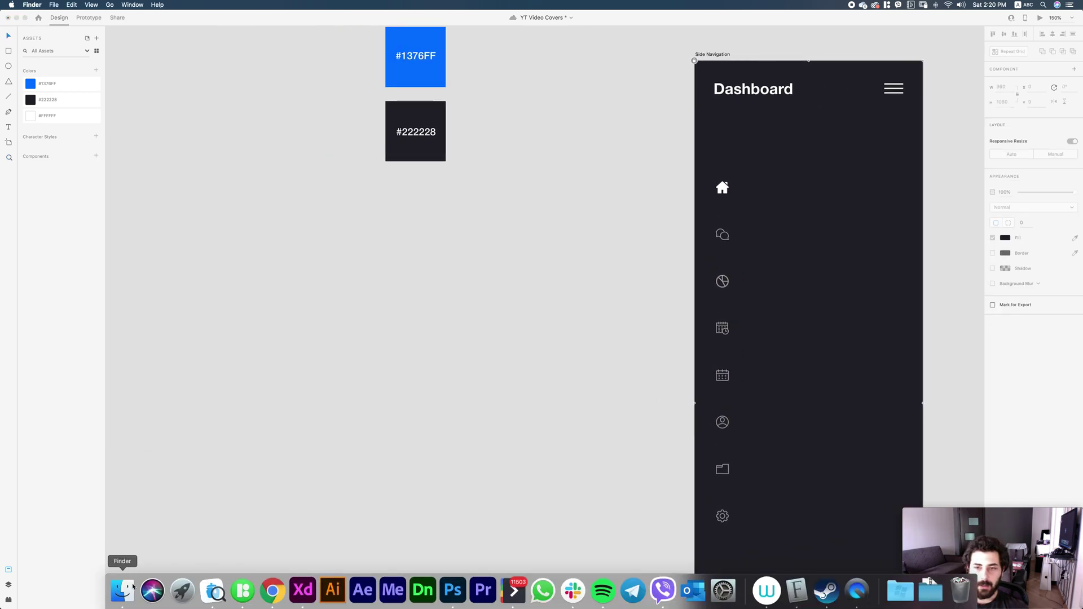
pyautogui.scroll(3, 227, 433)
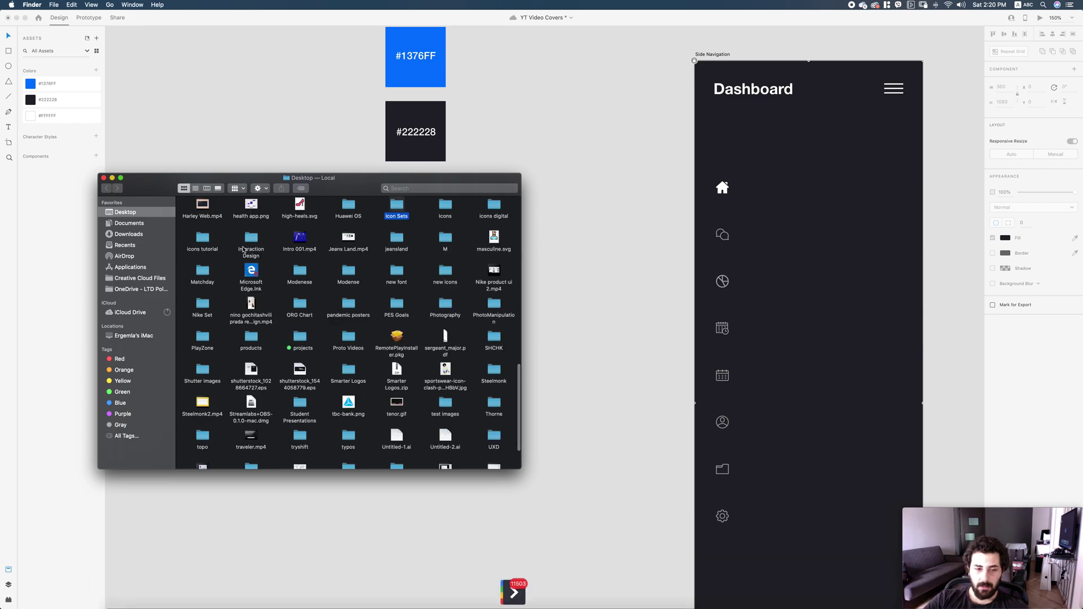
pyautogui.scroll(-3, 228, 432)
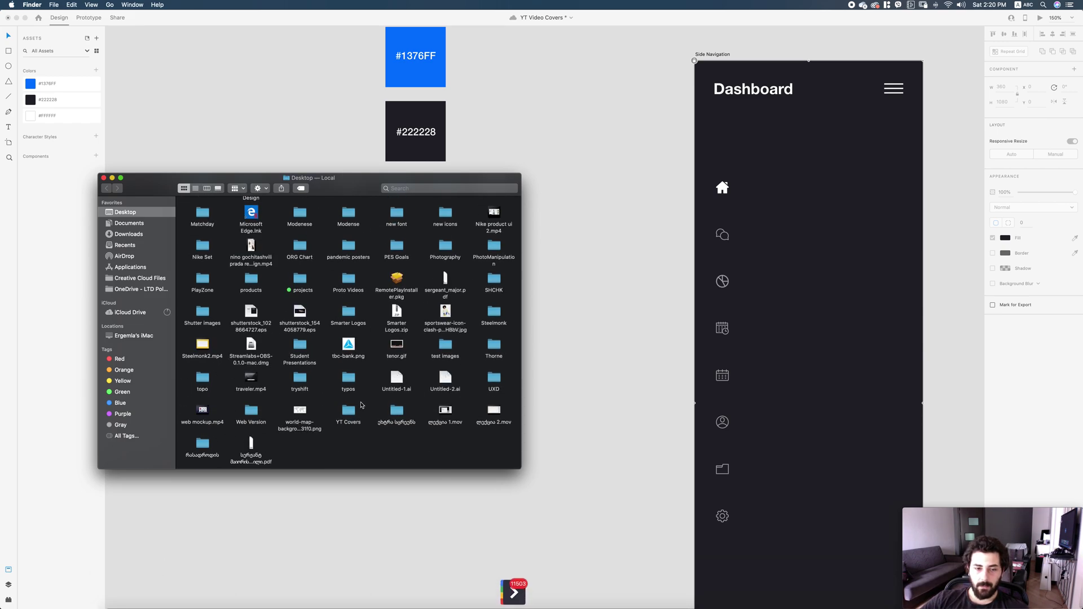
pyautogui.write('icon')
pyautogui.click(494, 281)
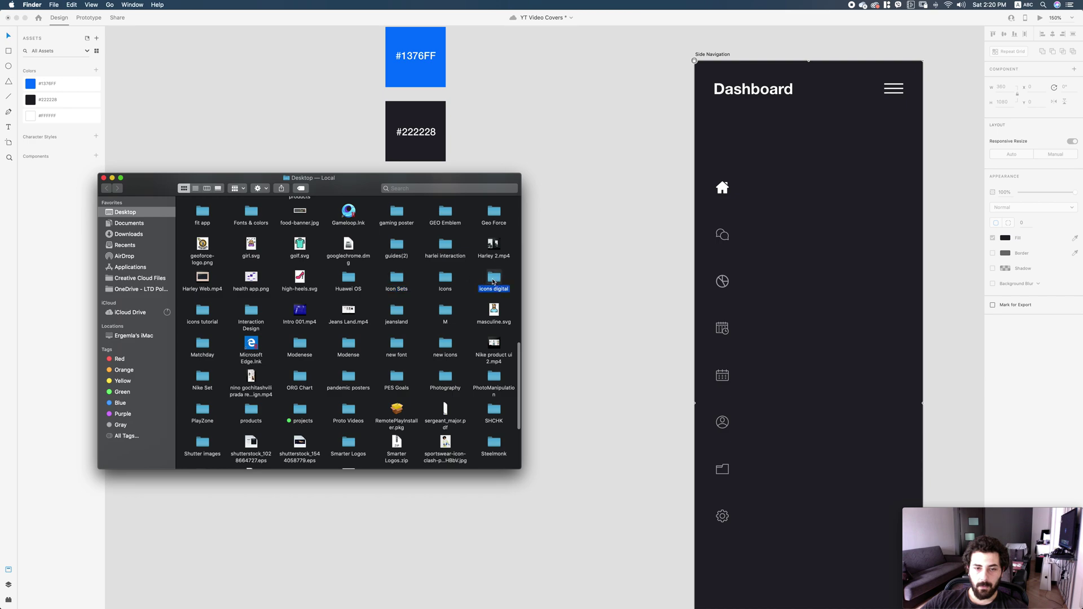
pyautogui.doubleClick(202, 310)
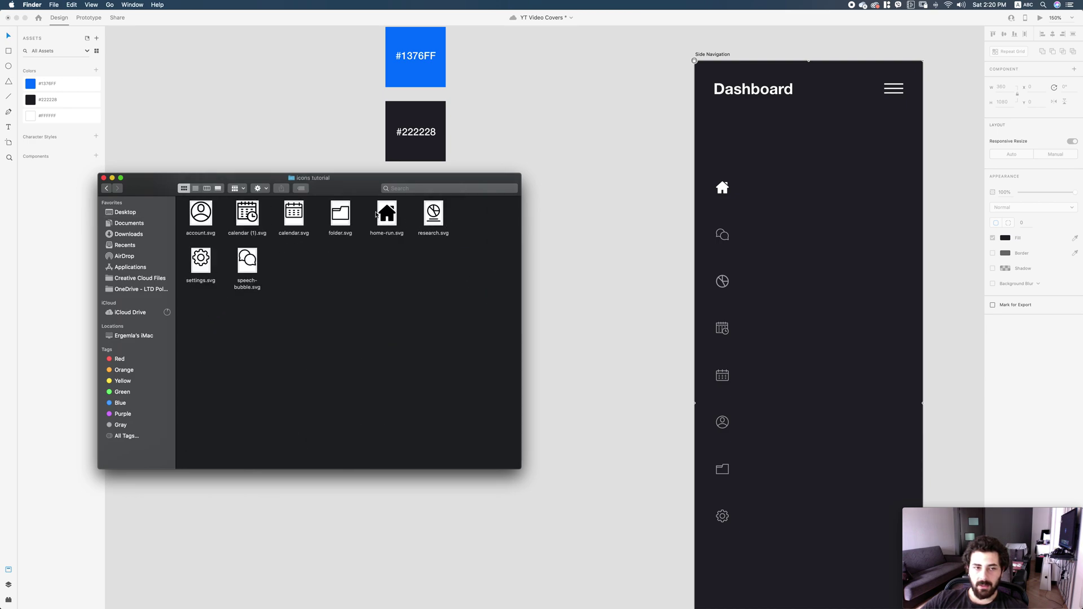
# Drag home-run.svg onto the XD canvas and shrink the house icon.
pyautogui.moveTo(385, 217); pyautogui.dragTo(626, 283)
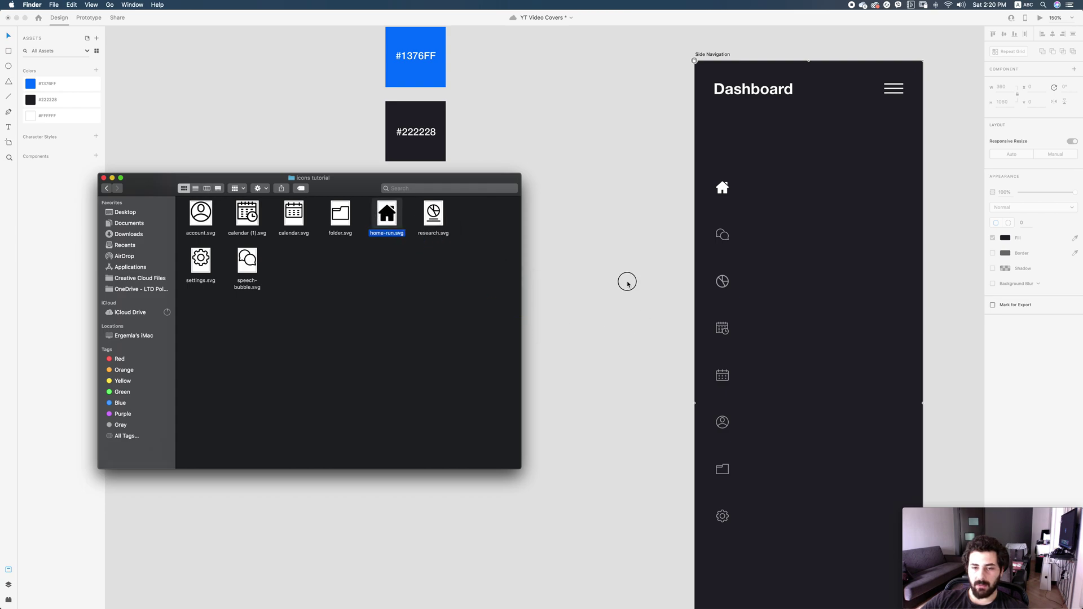
pyautogui.scroll(-2, 620, 271)
pyautogui.moveTo(534, 224); pyautogui.dragTo(387, 334)
pyautogui.click(423, 360)
# Zoom in and draw a borderless square behind the house icon.
pyautogui.press('z')
pyautogui.click(500, 406)
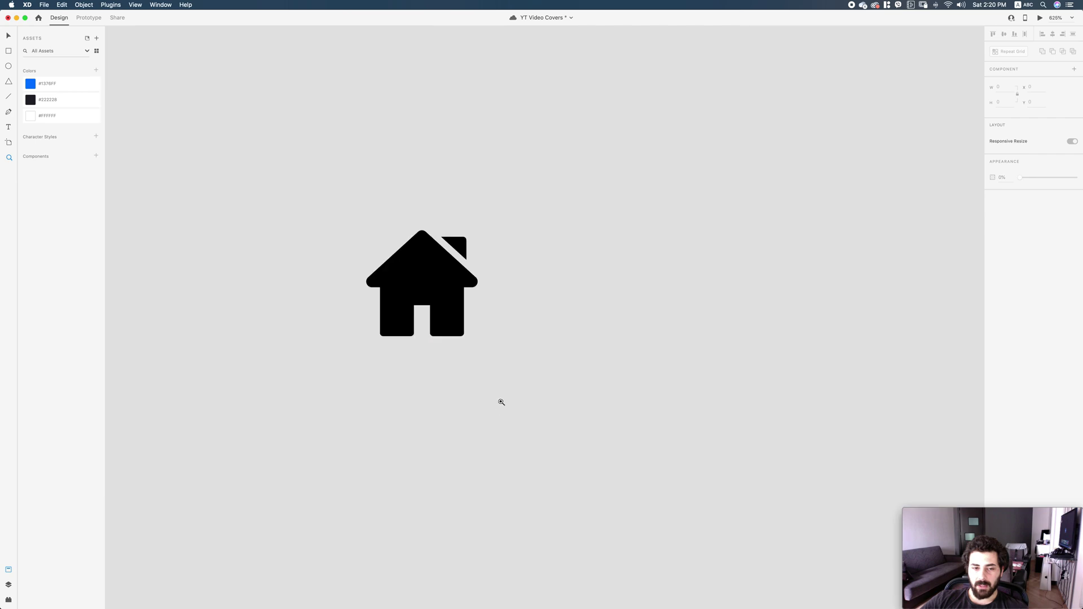
pyautogui.scroll(2, 536, 367)
pyautogui.press('v')
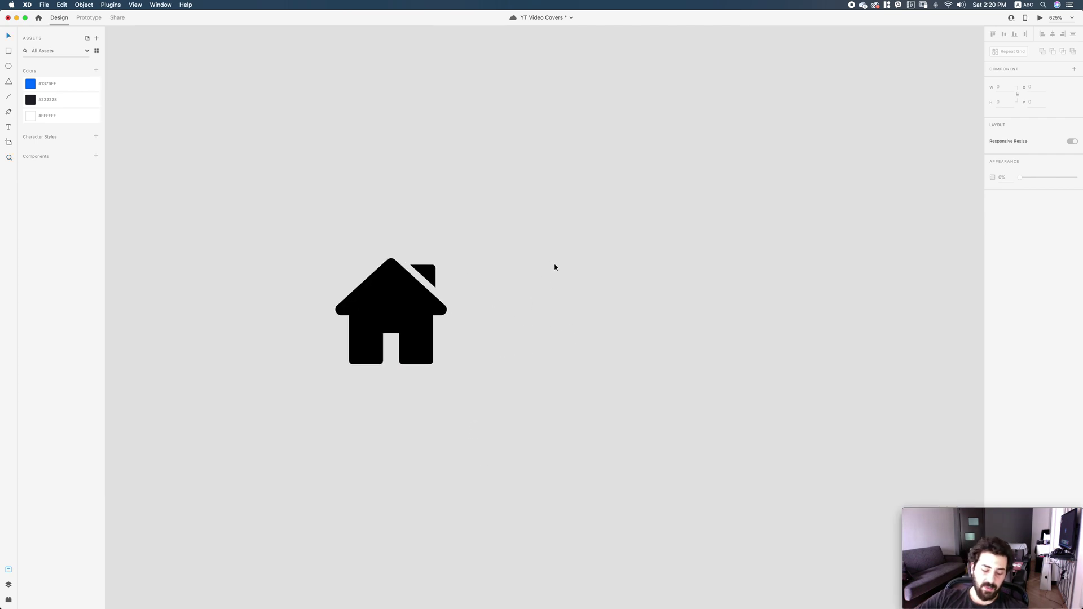
pyautogui.moveTo(542, 250); pyautogui.dragTo(595, 302)
pyautogui.click(993, 253)
# Scale the house down onto the white square, then undo its X position change.
pyautogui.moveTo(469, 388); pyautogui.dragTo(614, 292)
pyautogui.moveTo(650, 356); pyautogui.dragTo(611, 303)
pyautogui.press('z')
pyautogui.moveTo(512, 222); pyautogui.dragTo(637, 339)
pyautogui.moveTo(507, 245); pyautogui.dragTo(517, 242)
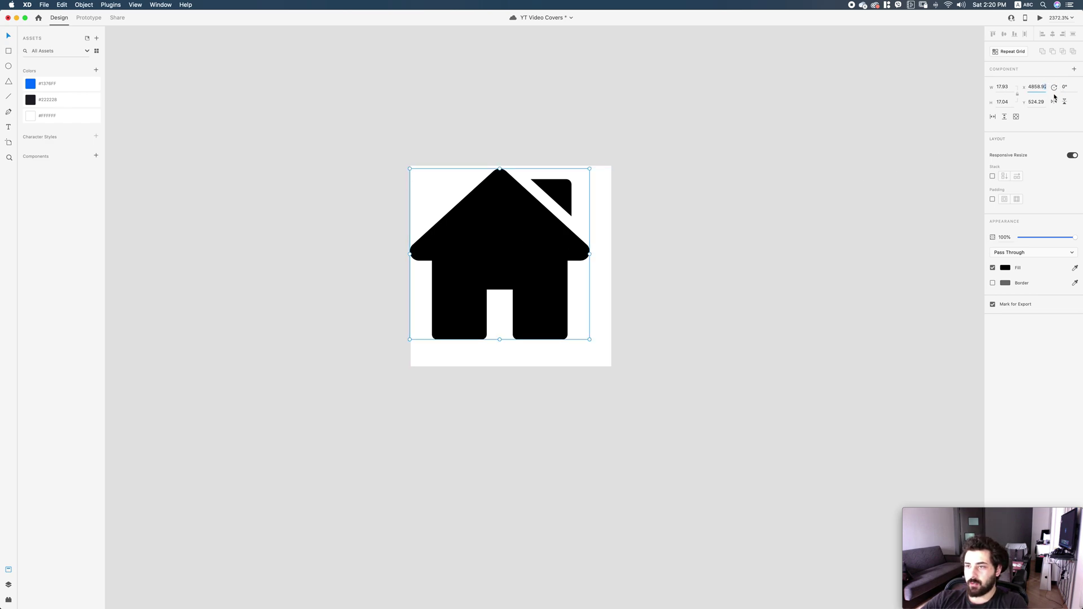
pyautogui.press('Return')
pyautogui.press('Escape')
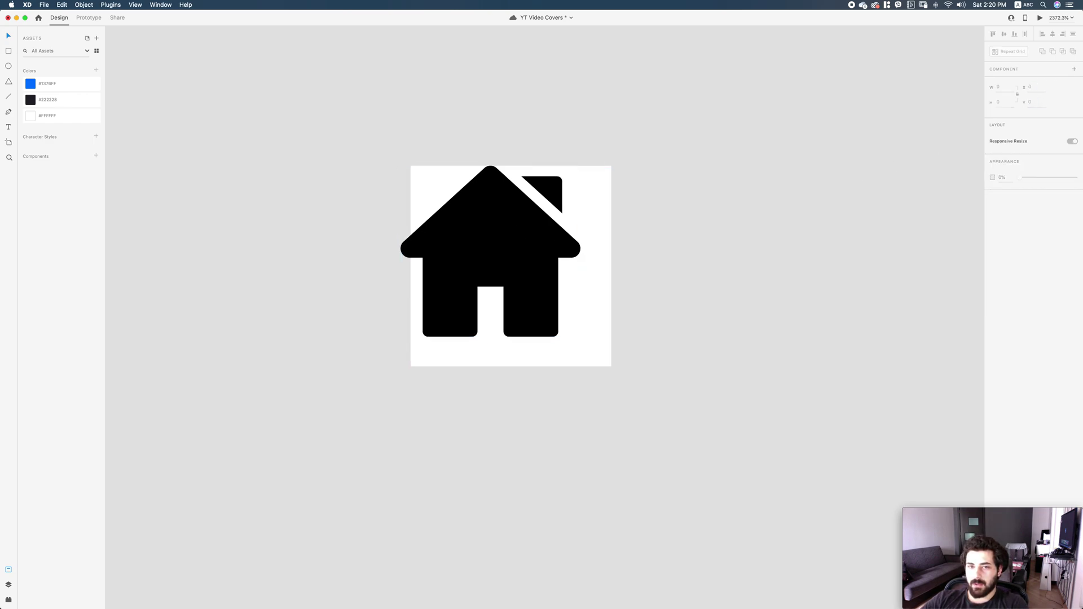
pyautogui.press('super+z')
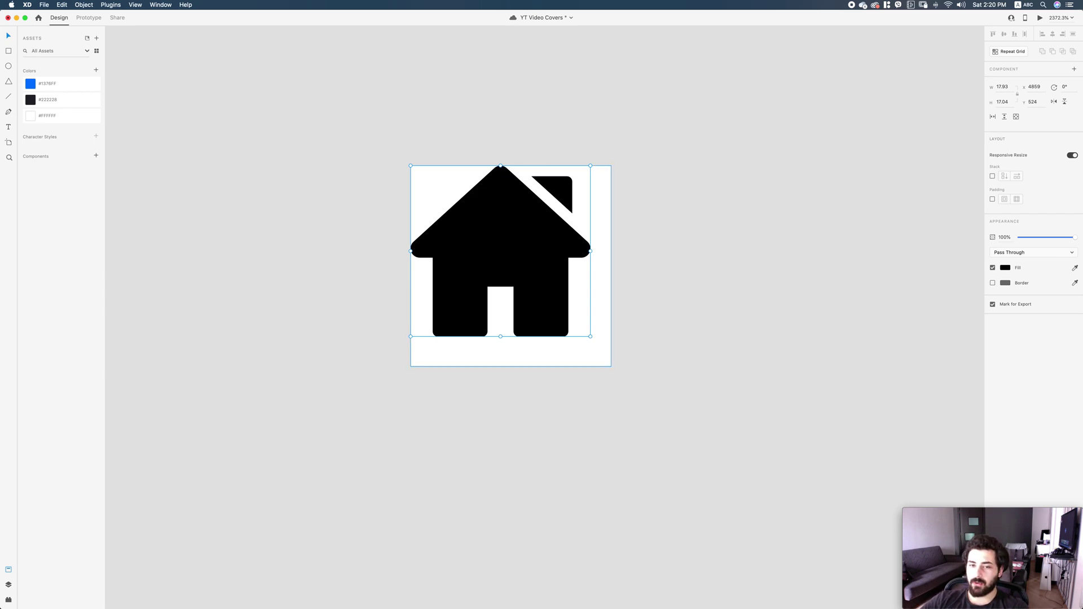
# Resize the house to about 20 × 19 and set its Y position to 524.5.
pyautogui.moveTo(590, 336); pyautogui.dragTo(611, 356)
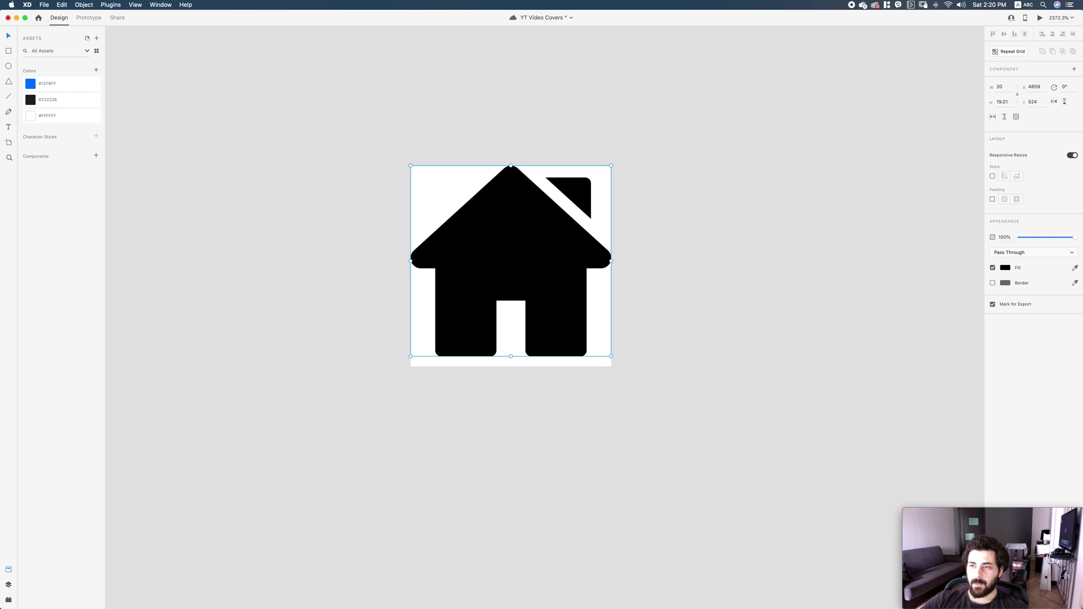
pyautogui.write('19')
pyautogui.press('Return')
pyautogui.press('Escape')
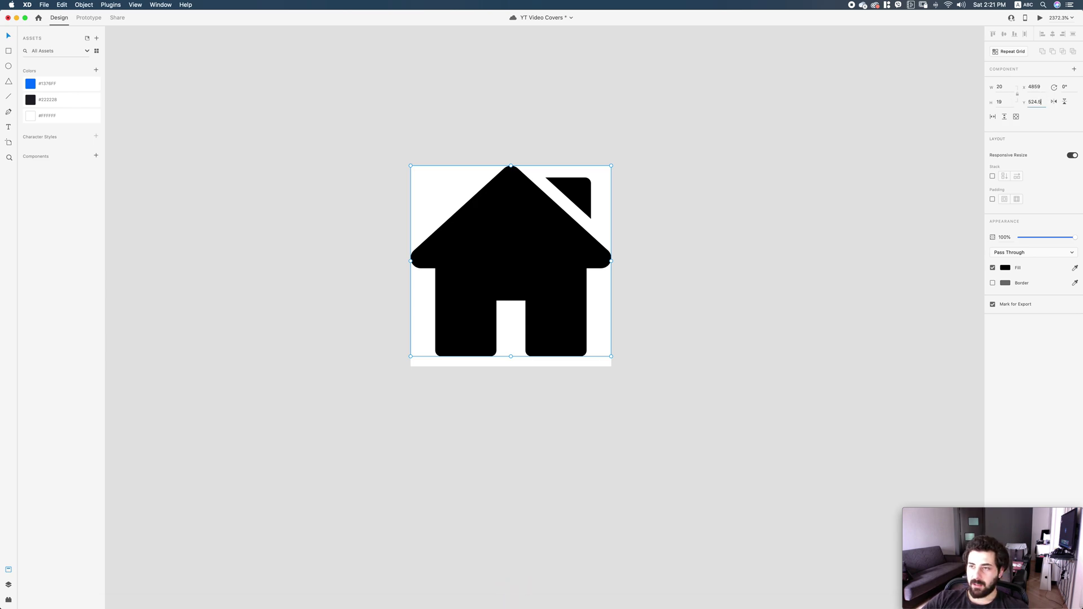
pyautogui.press('Return')
pyautogui.click(670, 363)
# Enlarge the background square to 24 × 24 with no fill and 0% opacity.
pyautogui.click(603, 366)
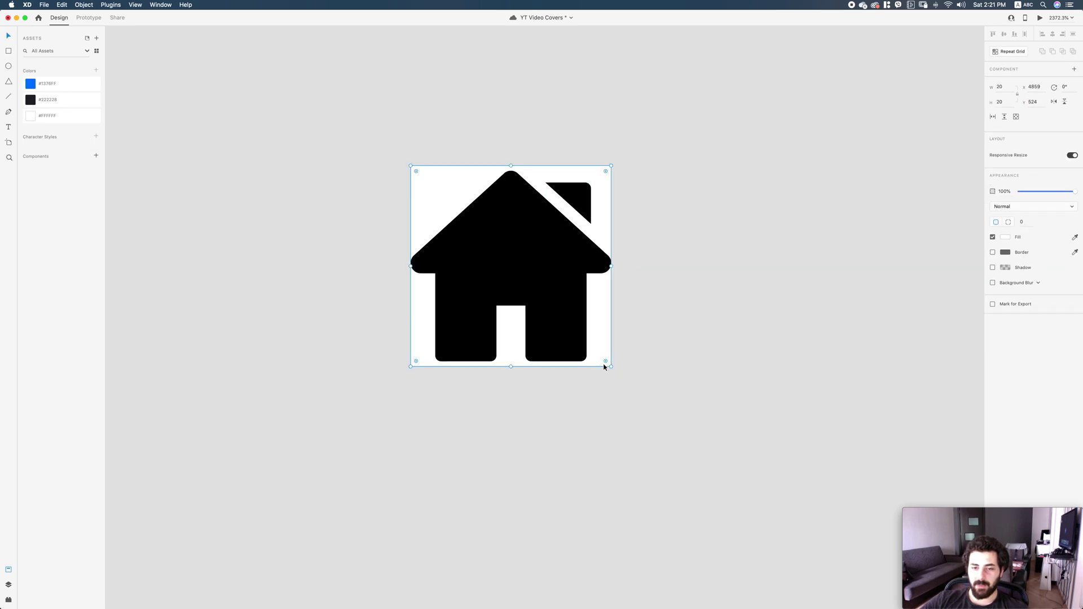
pyautogui.moveTo(612, 367); pyautogui.dragTo(639, 385)
pyautogui.click(993, 238)
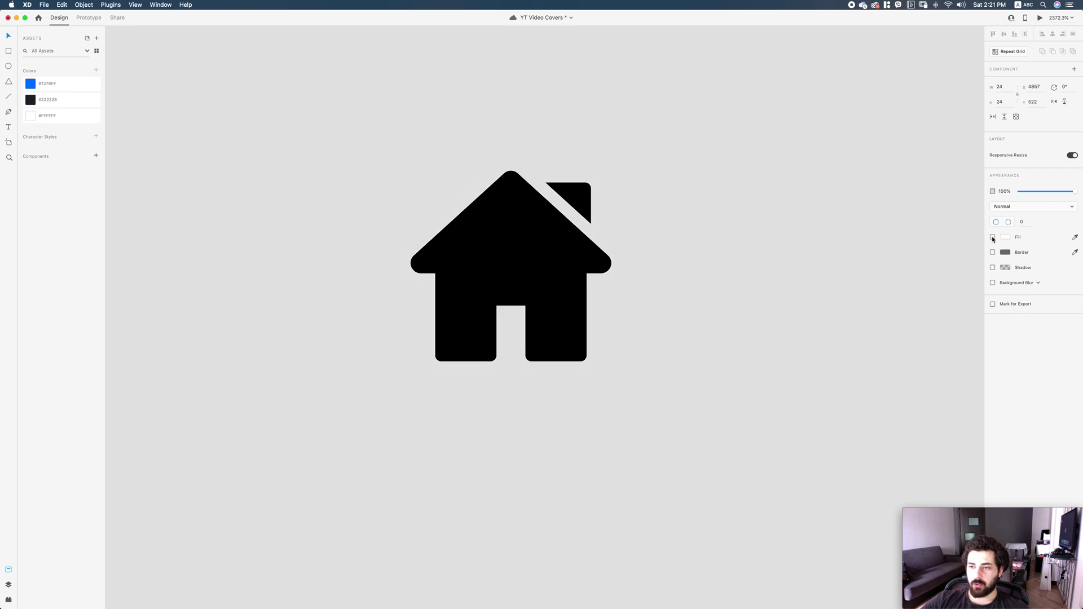
pyautogui.moveTo(1049, 193); pyautogui.dragTo(966, 211)
pyautogui.press('Escape')
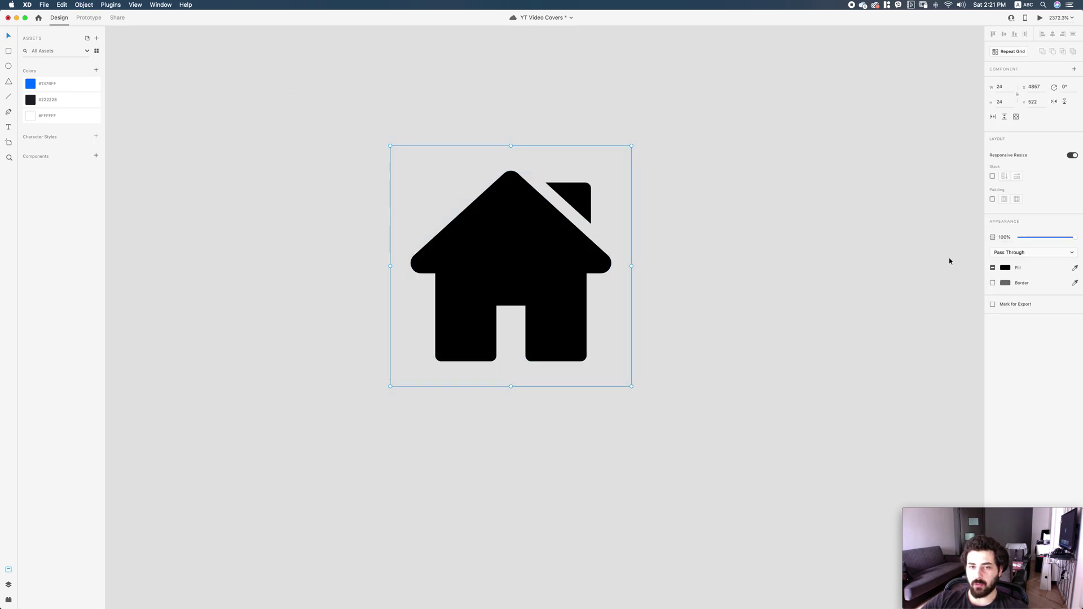
pyautogui.press('Escape')
# Try the black house under the chat icon in the Side Navigation, then delete it.
pyautogui.press('super+1')
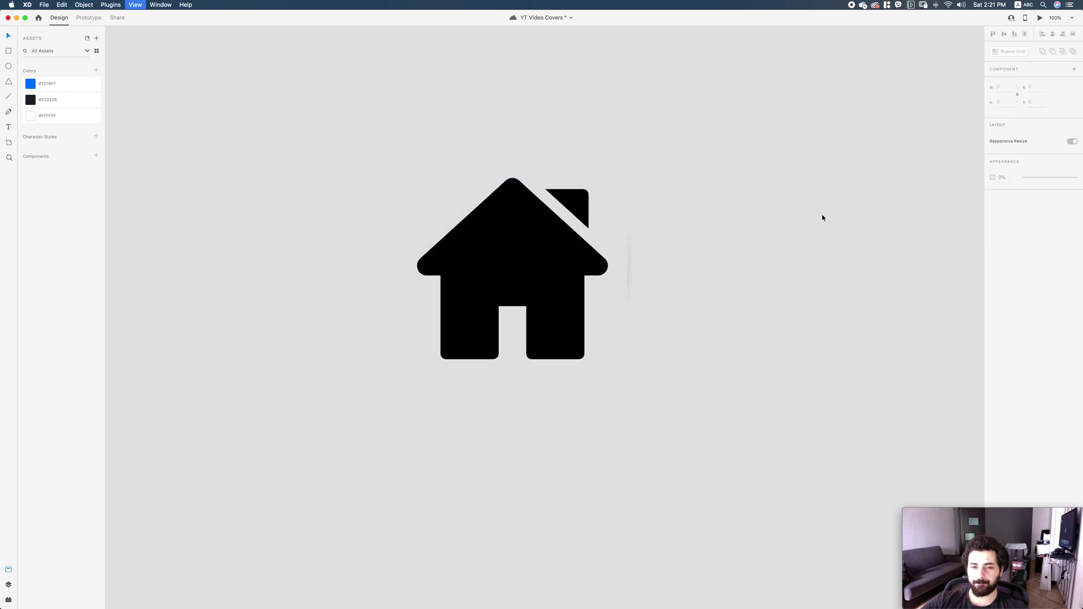
pyautogui.moveTo(416, 346); pyautogui.dragTo(685, 197)
pyautogui.scroll(5, 705, 192)
pyautogui.moveTo(553, 232); pyautogui.dragTo(512, 437)
pyautogui.scroll(-5, 716, 307)
pyautogui.hscroll(-6, 716, 307)
pyautogui.moveTo(716, 307); pyautogui.dragTo(603, 399)
pyautogui.press('Delete')
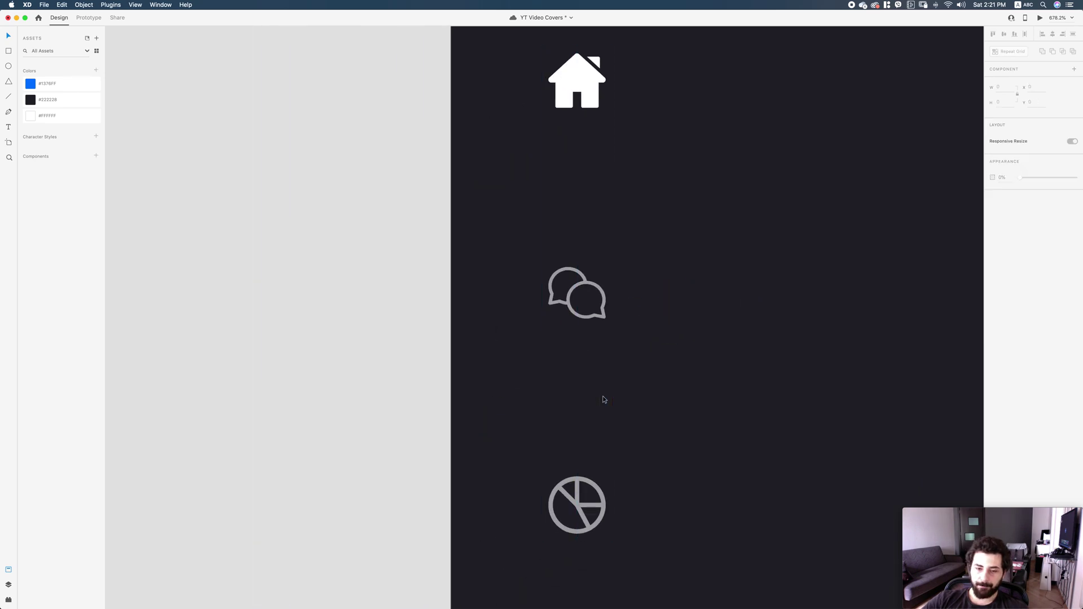
pyautogui.press('super+1')
# Add a 'Dashboard' text label beside the home icon.
pyautogui.click(533, 364)
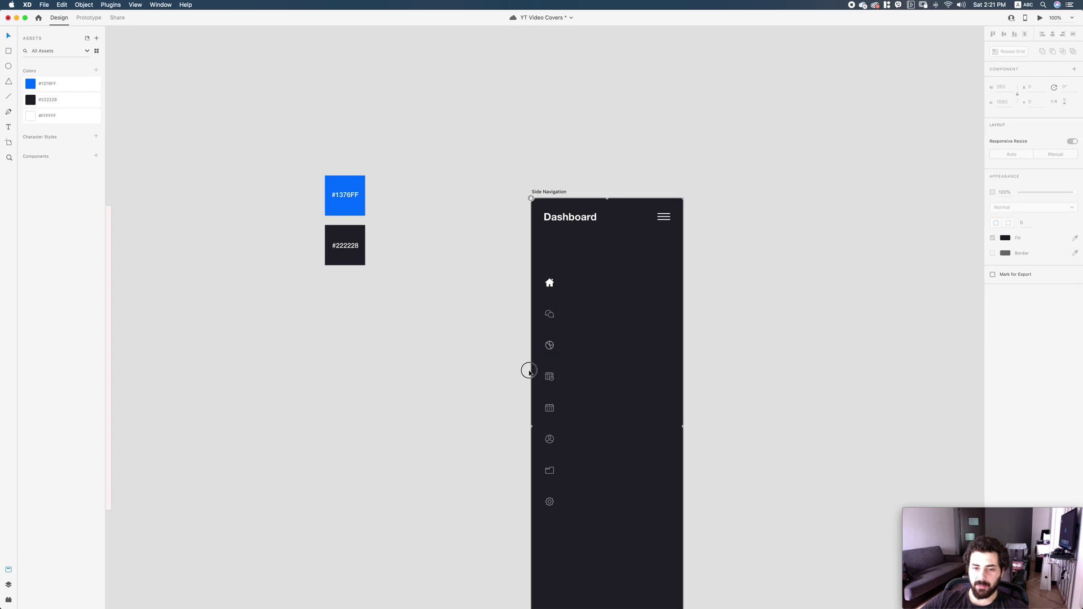
pyautogui.moveTo(778, 283); pyautogui.dragTo(764, 251)
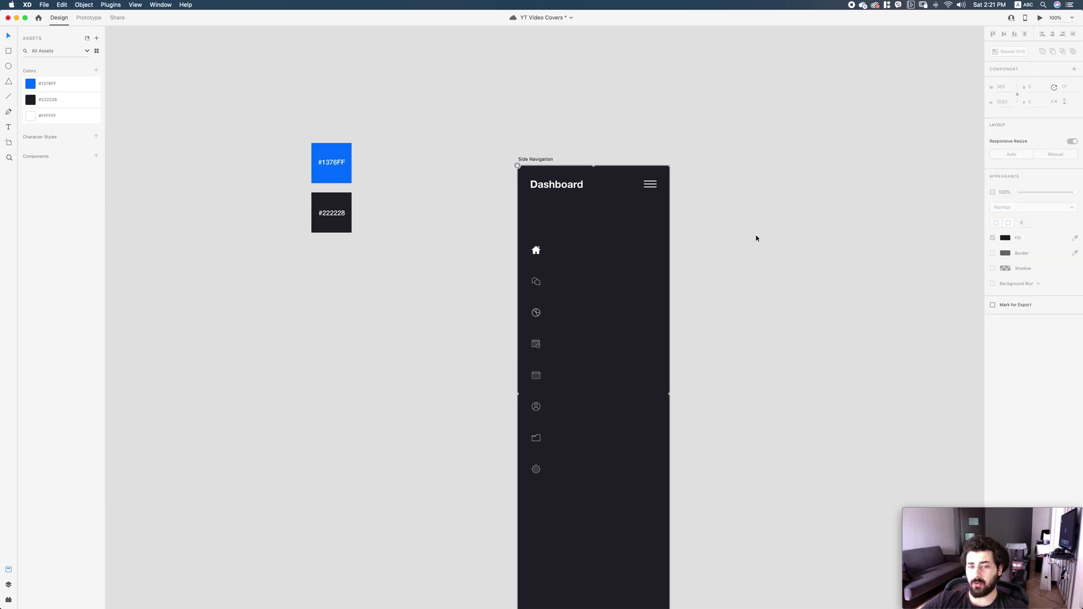
pyautogui.moveTo(583, 265); pyautogui.dragTo(572, 254)
pyautogui.press('t')
pyautogui.click(570, 265)
pyautogui.write('Dashboard')
pyautogui.press('Escape')
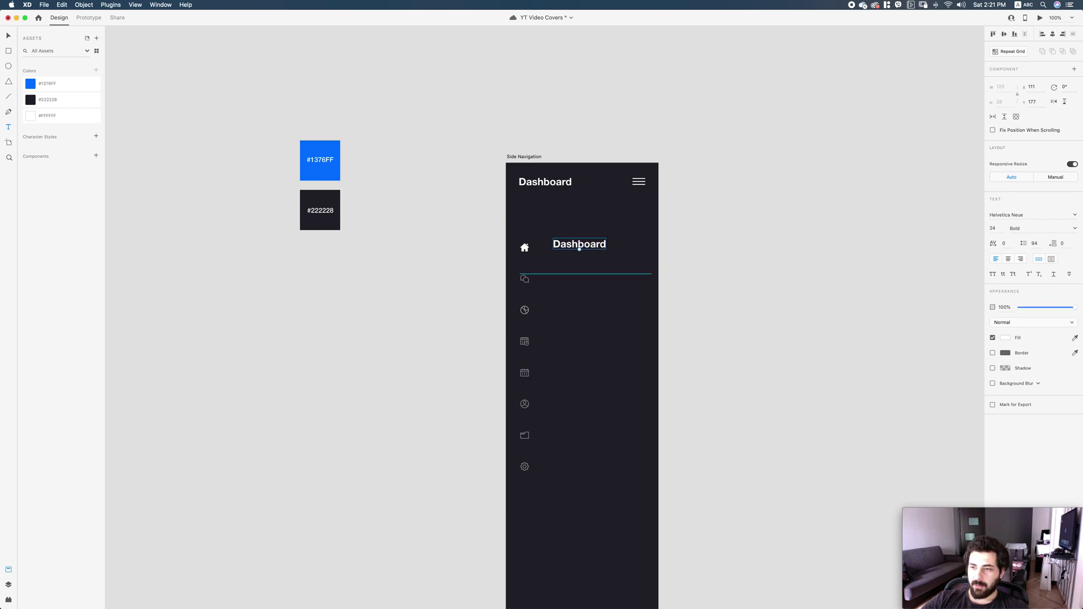
# Set the Dashboard label to 15 pt Medium and place it next to the home icon.
pyautogui.click(993, 228)
pyautogui.write('15')
pyautogui.press('Return')
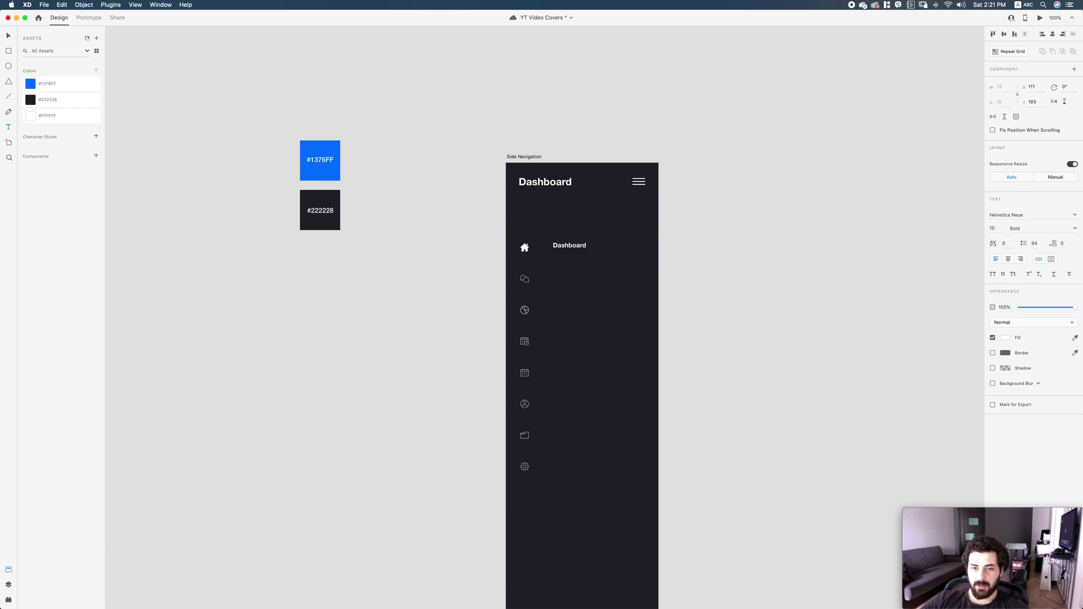
pyautogui.click(1075, 229)
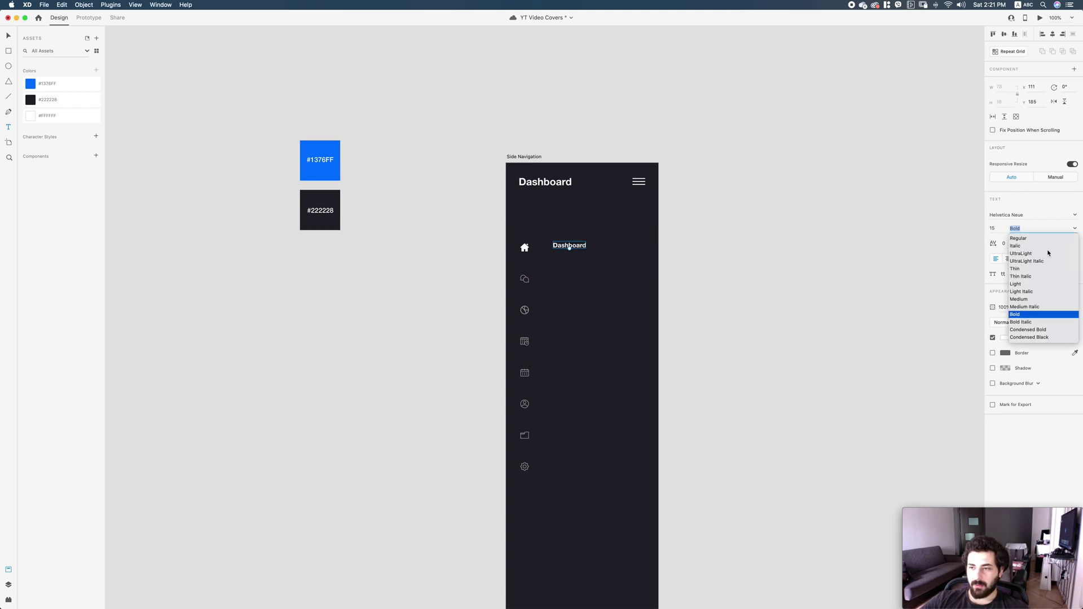
pyautogui.click(1019, 299)
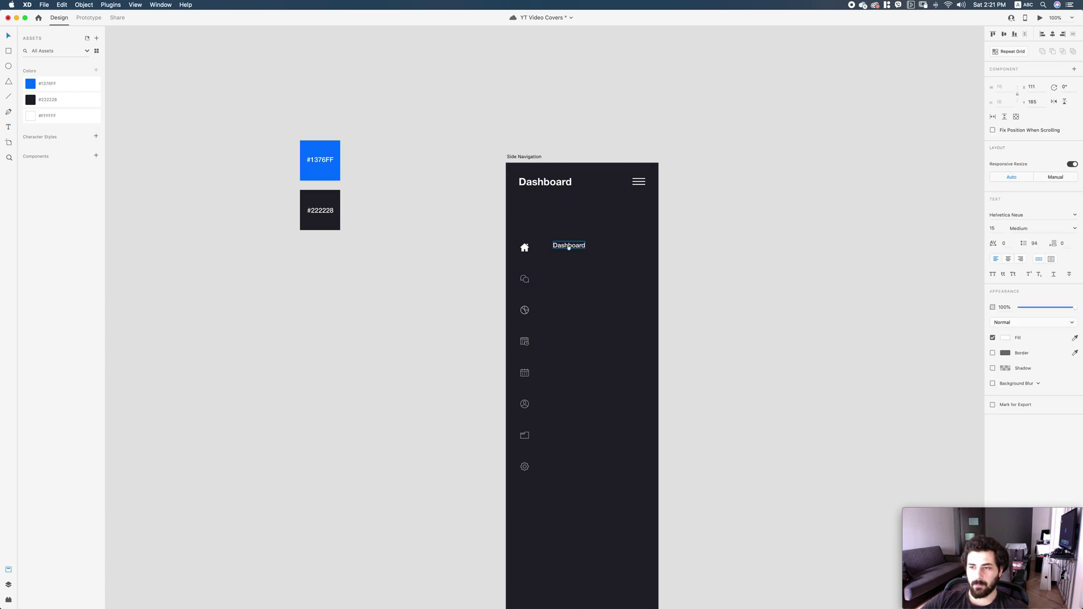
pyautogui.click(563, 268)
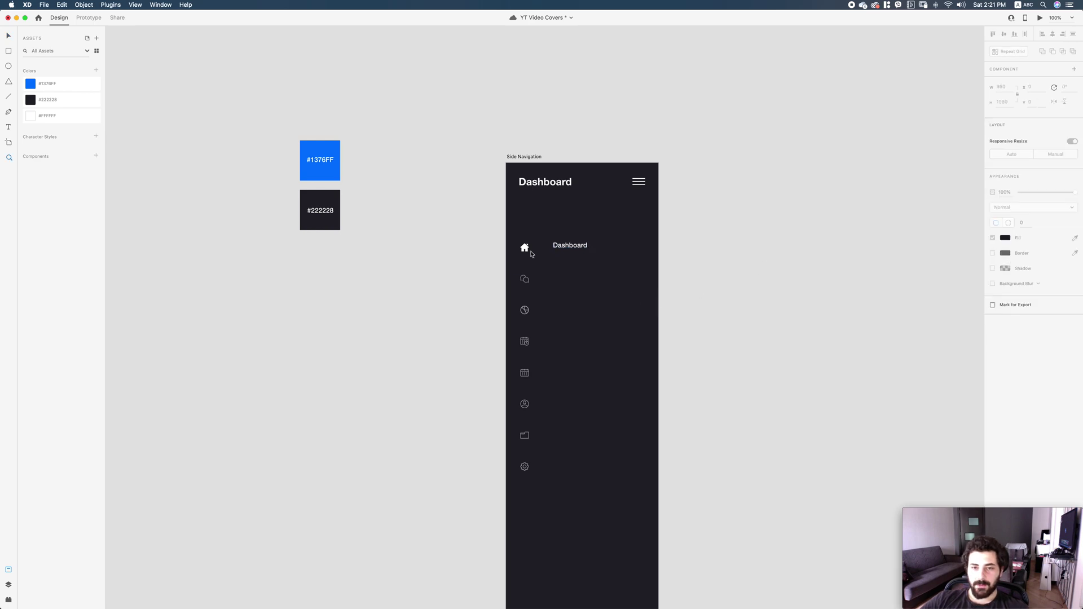
pyautogui.scroll(10, 564, 268)
pyautogui.moveTo(731, 286); pyautogui.dragTo(638, 307)
pyautogui.keyDown('shift'); pyautogui.click(500, 294); pyautogui.keyUp('shift')
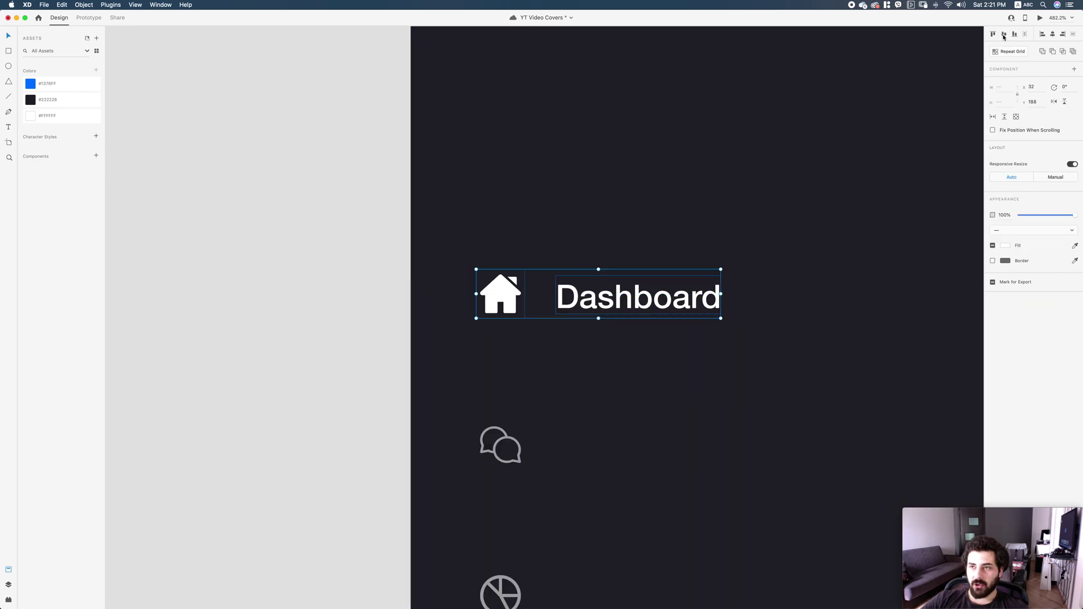
# Duplicate the Dashboard label onto the chat icon's row and align them vertically.
pyautogui.scroll(-3, 837, 239)
pyautogui.click(705, 234)
pyautogui.moveTo(655, 218); pyautogui.dragTo(649, 364)
pyautogui.moveTo(587, 402); pyautogui.dragTo(488, 337)
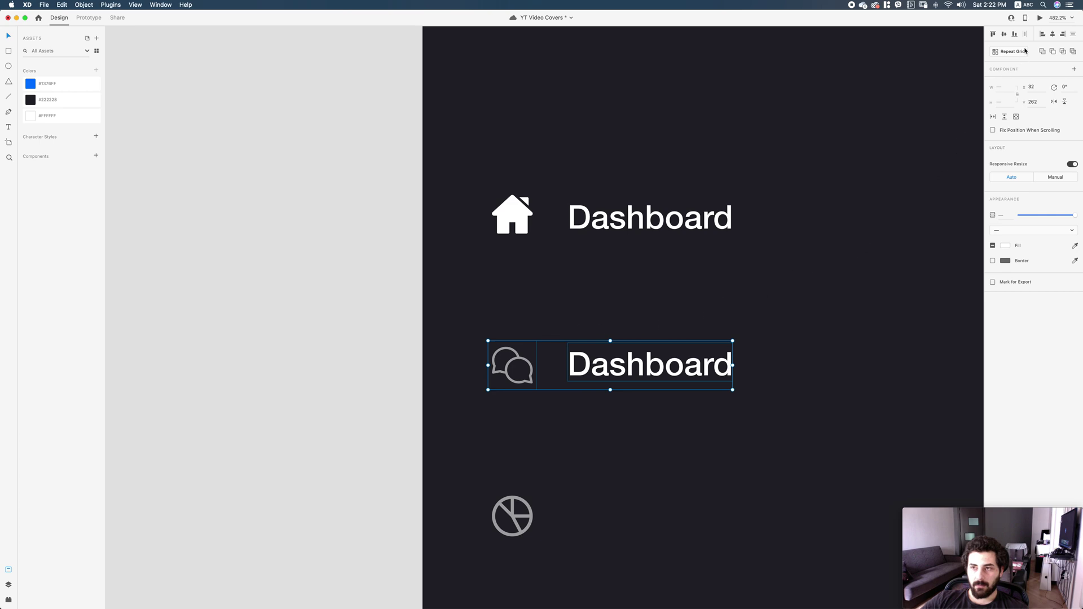
pyautogui.click(1004, 35)
pyautogui.click(721, 316)
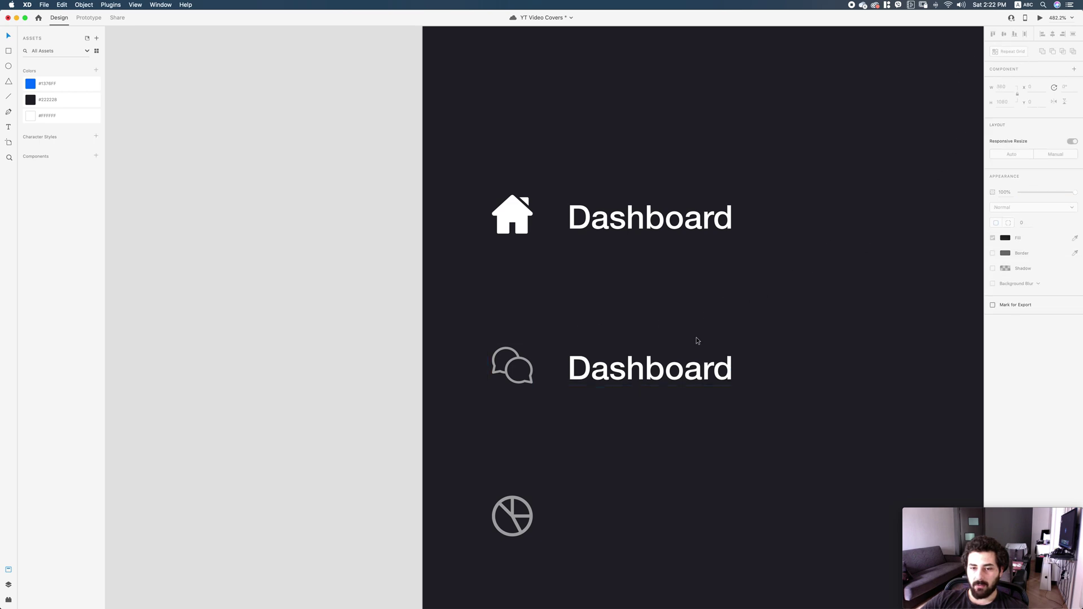
# Retype the copied label as 'Messenger' at 60% opacity and compare with the chat icon.
pyautogui.scroll(-1, 754, 250)
pyautogui.hscroll(1, 755, 251)
pyautogui.scroll(-2, 755, 250)
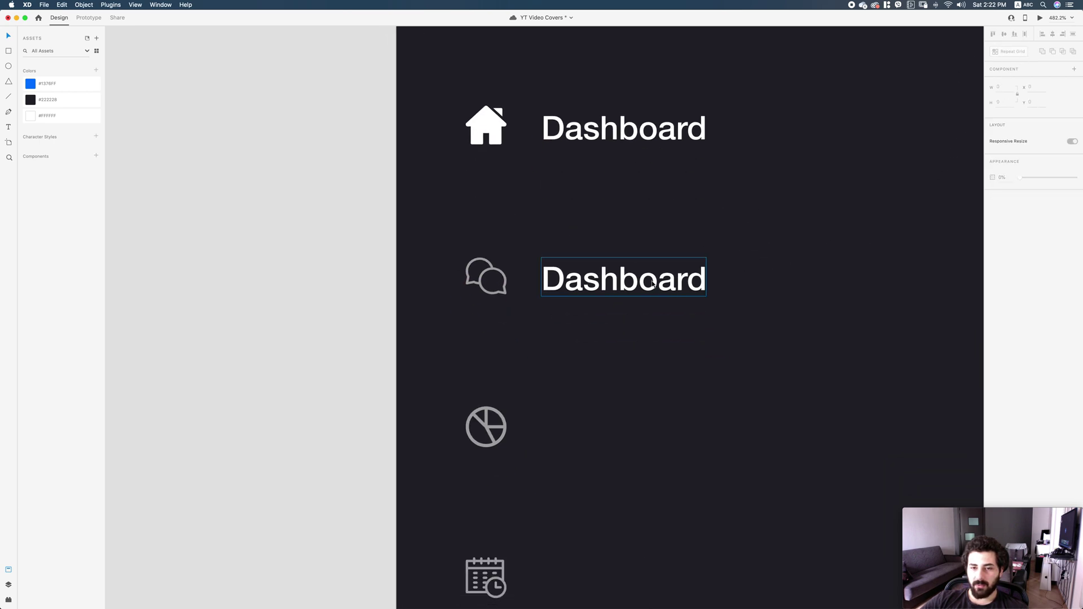
pyautogui.doubleClick(665, 283)
pyautogui.write('Messenger')
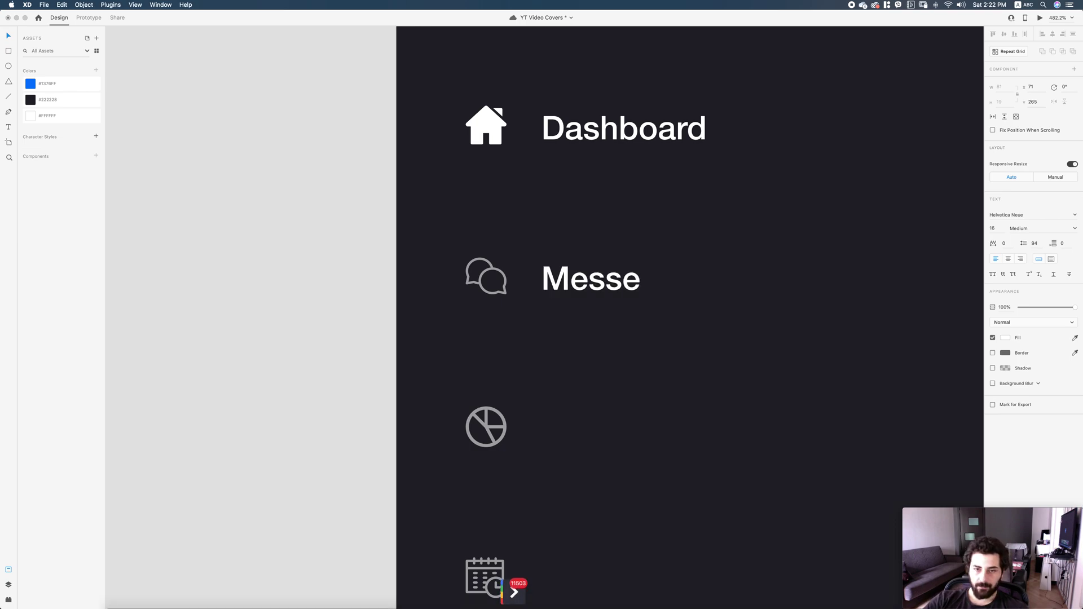
pyautogui.press('Escape')
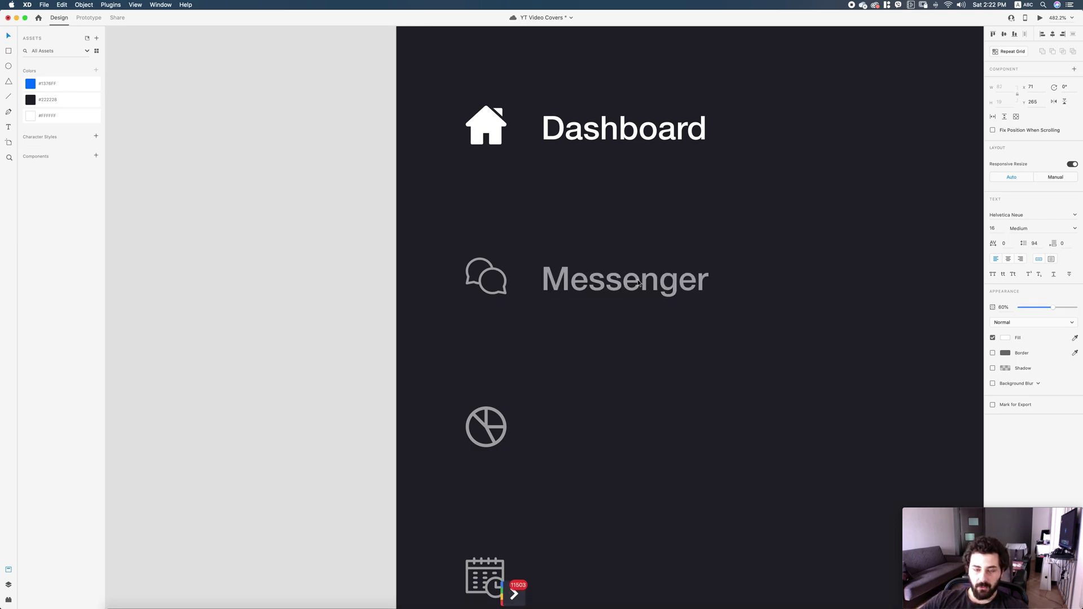
pyautogui.click(648, 346)
pyautogui.scroll(-1, 483, 261)
pyautogui.click(482, 260)
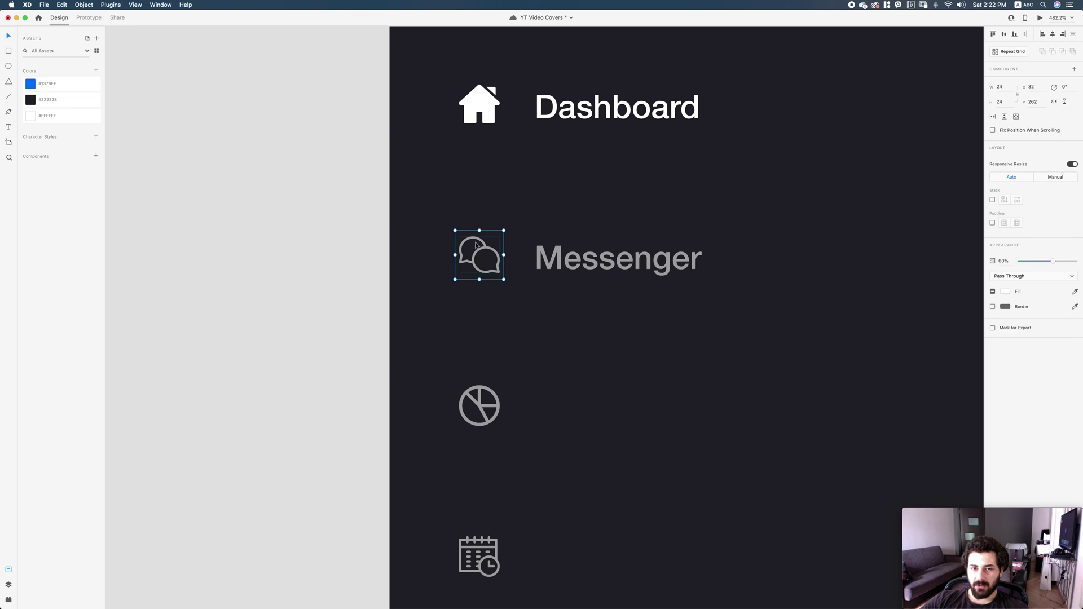
pyautogui.scroll(-3, 701, 278)
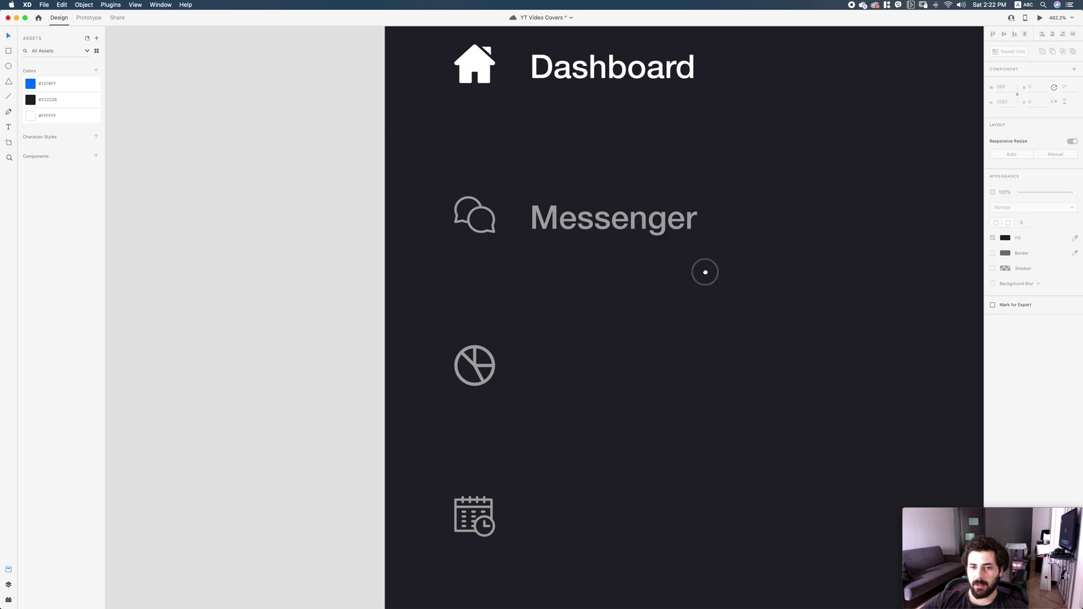
pyautogui.click(659, 213)
# Duplicate the Messenger labels down the column, then delete the three extra copies.
pyautogui.moveTo(652, 211); pyautogui.dragTo(652, 357)
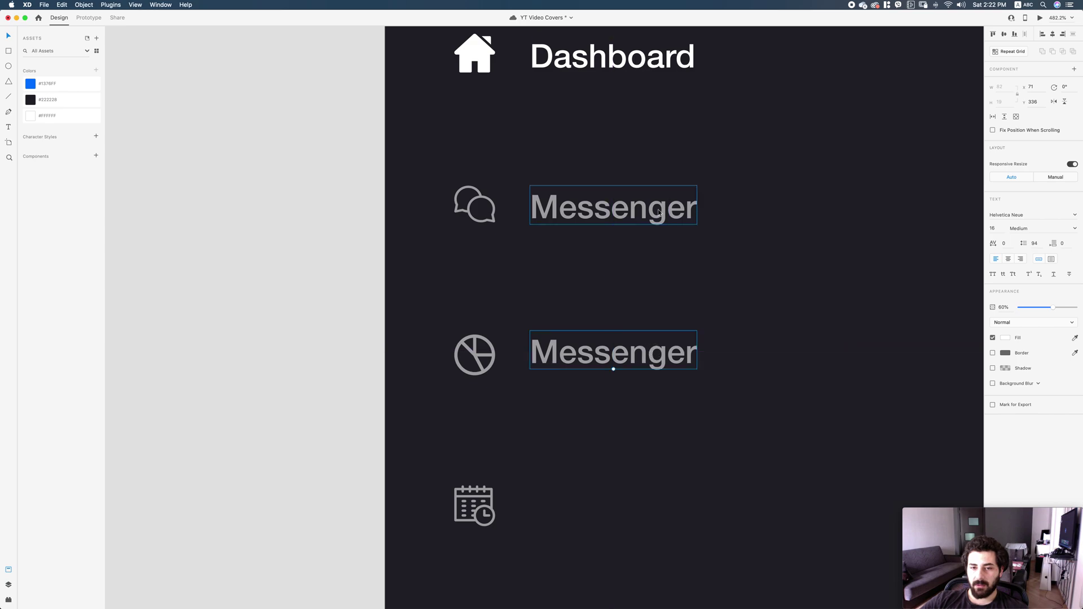
pyautogui.scroll(-5, 659, 212)
pyautogui.keyDown('shift'); pyautogui.click(625, 128); pyautogui.keyUp('shift')
pyautogui.moveTo(625, 128); pyautogui.dragTo(626, 424)
pyautogui.press('Down')
pyautogui.press('Down')
pyautogui.press('Down')
pyautogui.press('Down')
pyautogui.scroll(-10, 640, 271)
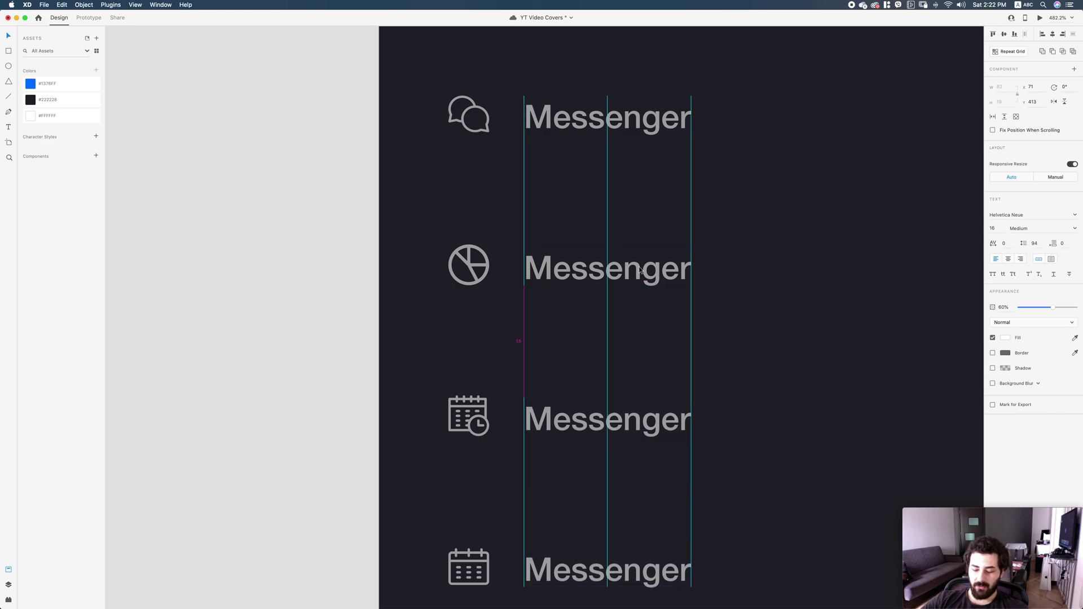
pyautogui.moveTo(671, 413); pyautogui.dragTo(589, 233)
pyautogui.press('BackSpace')
pyautogui.click(605, 208)
# Turn the Messenger label into a Repeat Grid spaced like the icons and trim the extra row.
pyautogui.press('super+r')
pyautogui.moveTo(597, 194); pyautogui.dragTo(596, 442)
pyautogui.moveTo(608, 197); pyautogui.dragTo(623, 228)
pyautogui.scroll(-2, 655, 205)
pyautogui.moveTo(612, 175); pyautogui.dragTo(614, 174)
pyautogui.click(687, 196)
pyautogui.scroll(-3, 665, 310)
pyautogui.click(635, 310)
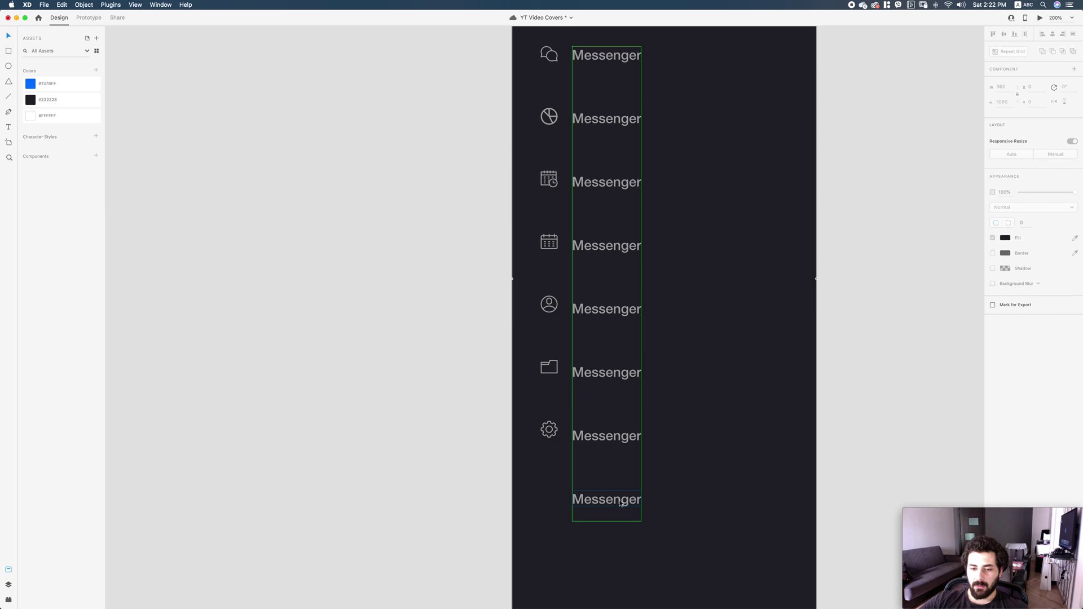
pyautogui.moveTo(609, 521); pyautogui.dragTo(616, 470)
pyautogui.scroll(1, 616, 469)
pyautogui.hscroll(1, 616, 470)
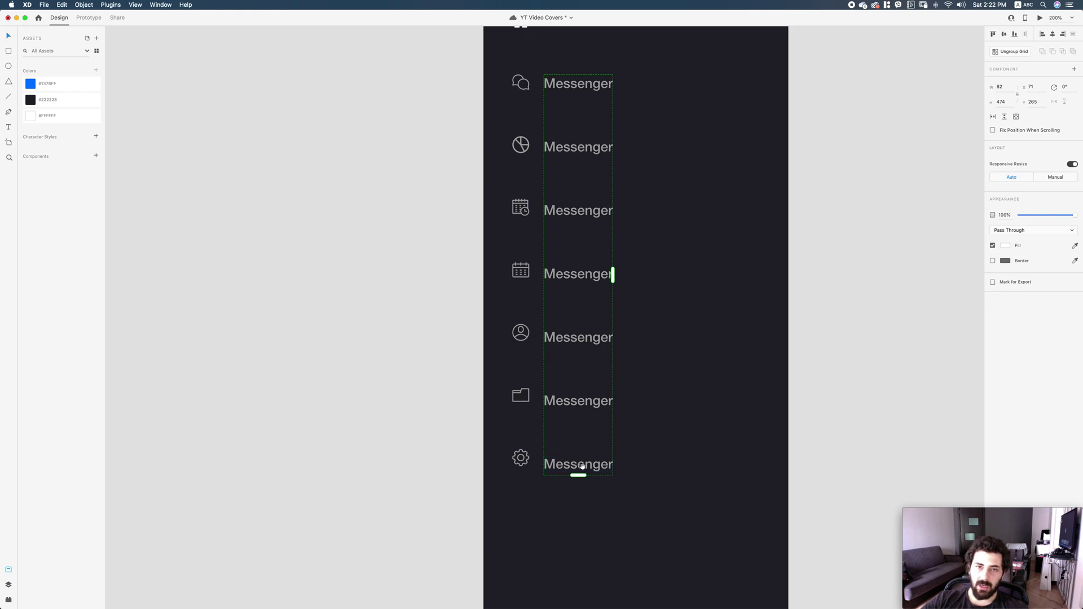
pyautogui.scroll(4, 679, 293)
pyautogui.hscroll(-1, 680, 292)
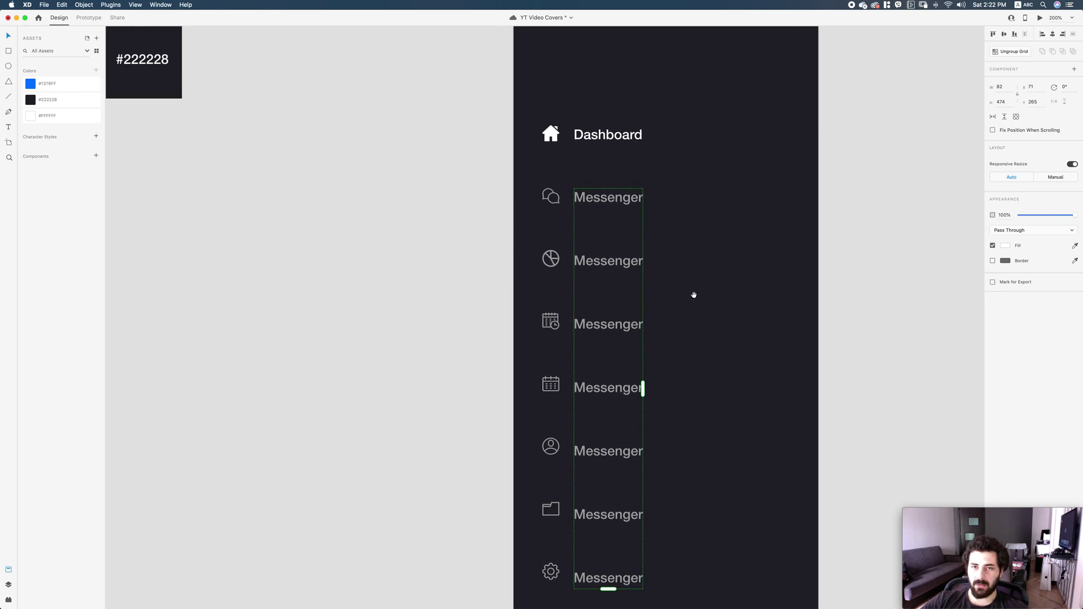
# Rename the label beside the pie-chart icon from Messenger to 'Analytics'.
pyautogui.doubleClick(619, 200)
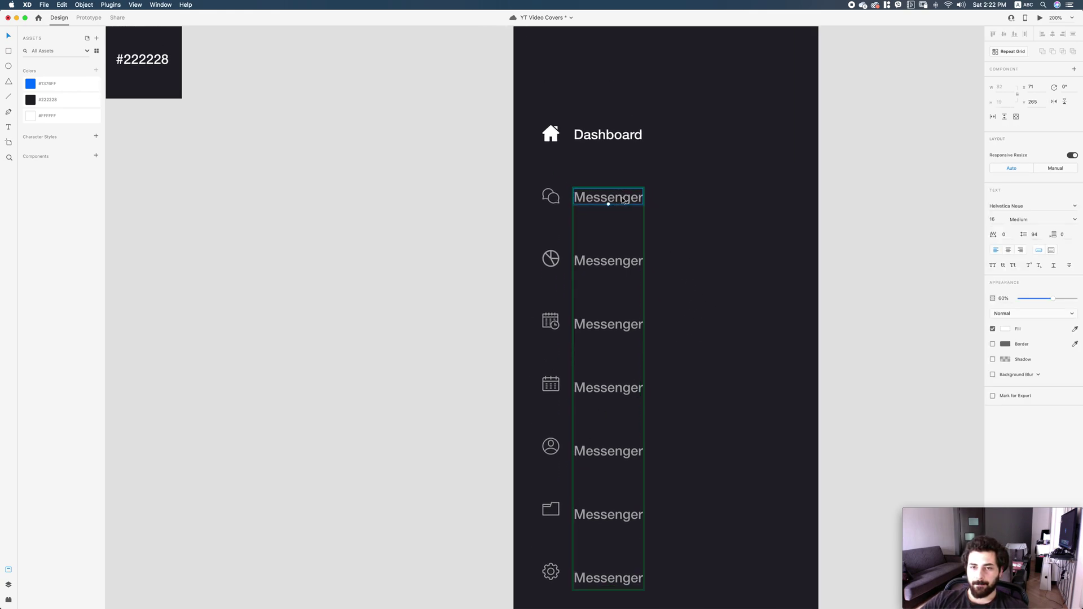
pyautogui.doubleClick(624, 196)
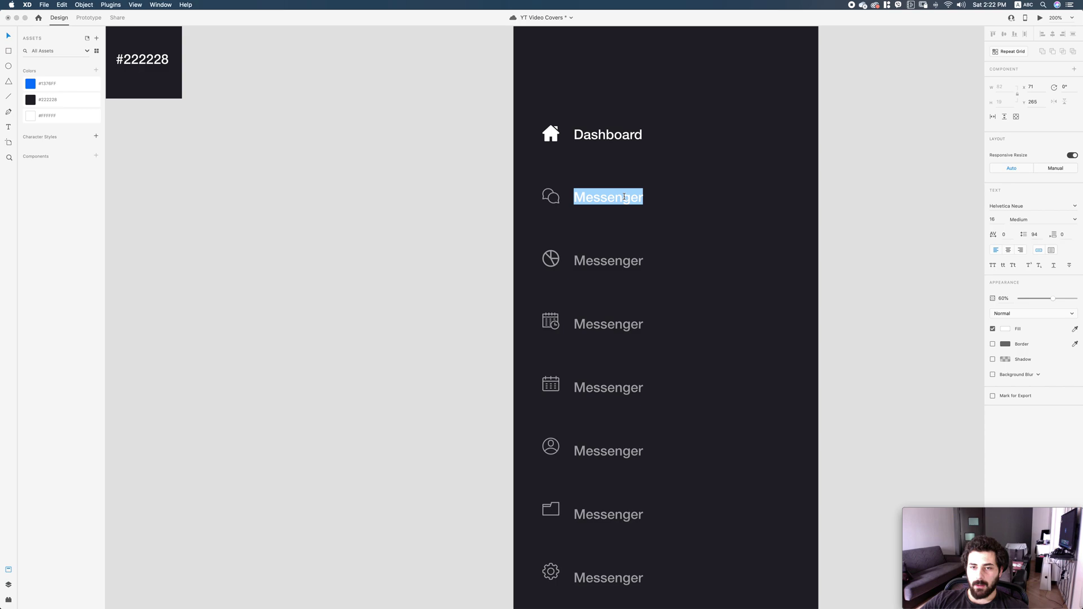
pyautogui.doubleClick(623, 260)
pyautogui.write('Anal')
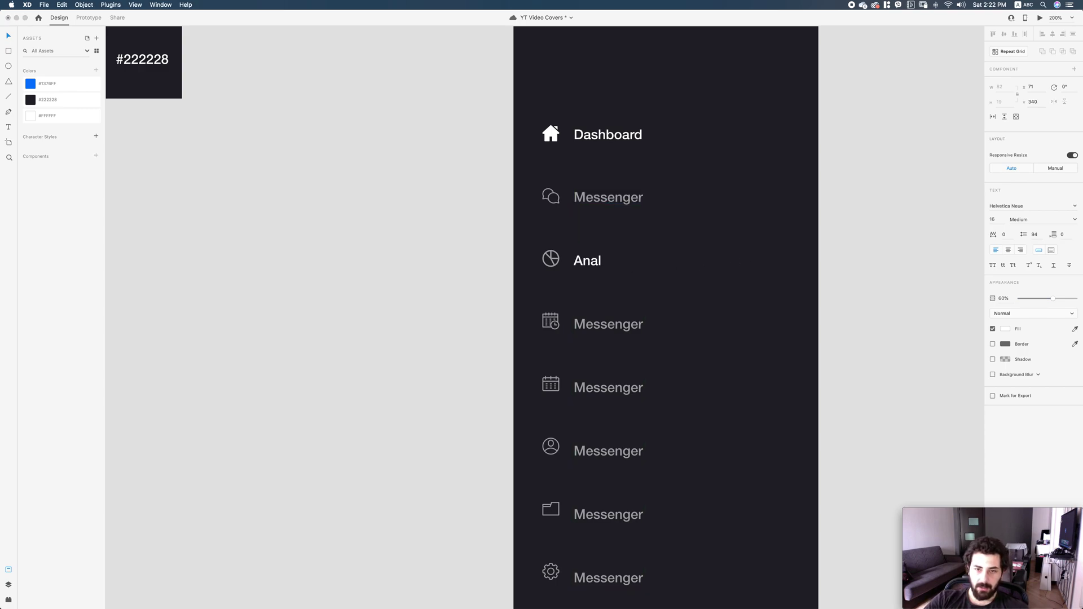
pyautogui.press('Escape')
# Inspect the menu label grid and the spacing between its remaining Messenger rows.
pyautogui.click(643, 327)
pyautogui.click(661, 314)
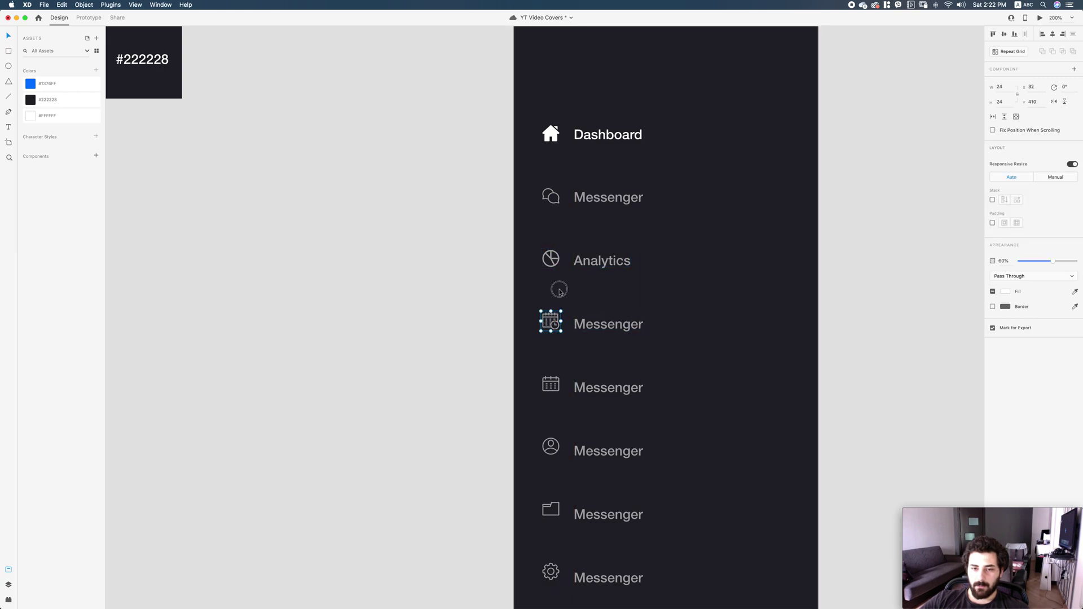
pyautogui.click(596, 329)
pyautogui.click(611, 305)
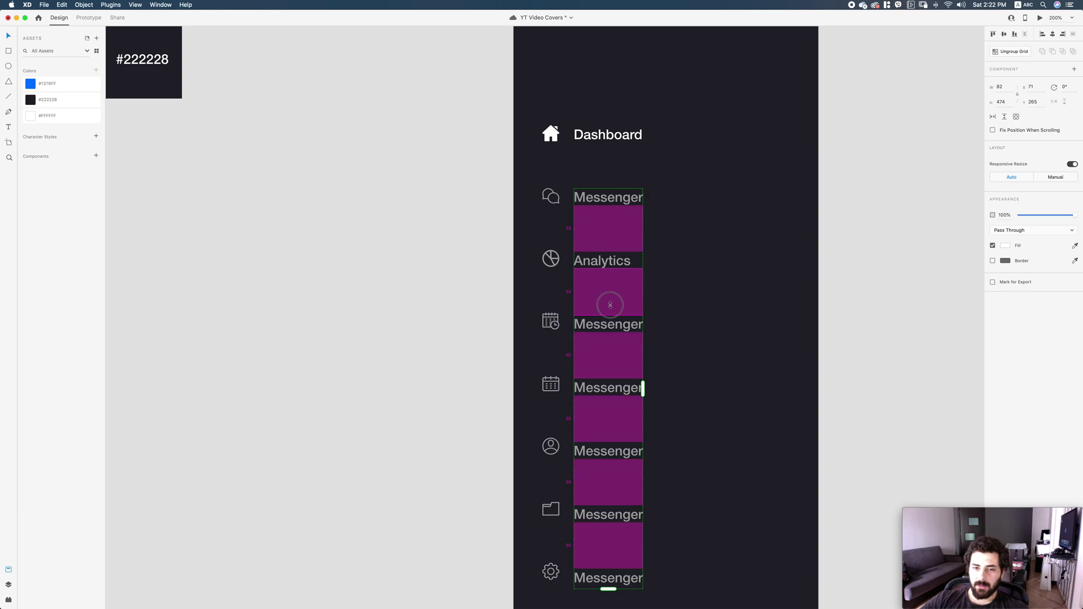
pyautogui.click(657, 189)
pyautogui.scroll(-2, 677, 250)
pyautogui.click(627, 409)
pyautogui.click(716, 363)
# Select the Analytics text and then its whole row with the icon.
pyautogui.click(604, 203)
pyautogui.doubleClick(604, 203)
pyautogui.click(711, 273)
pyautogui.doubleClick(605, 204)
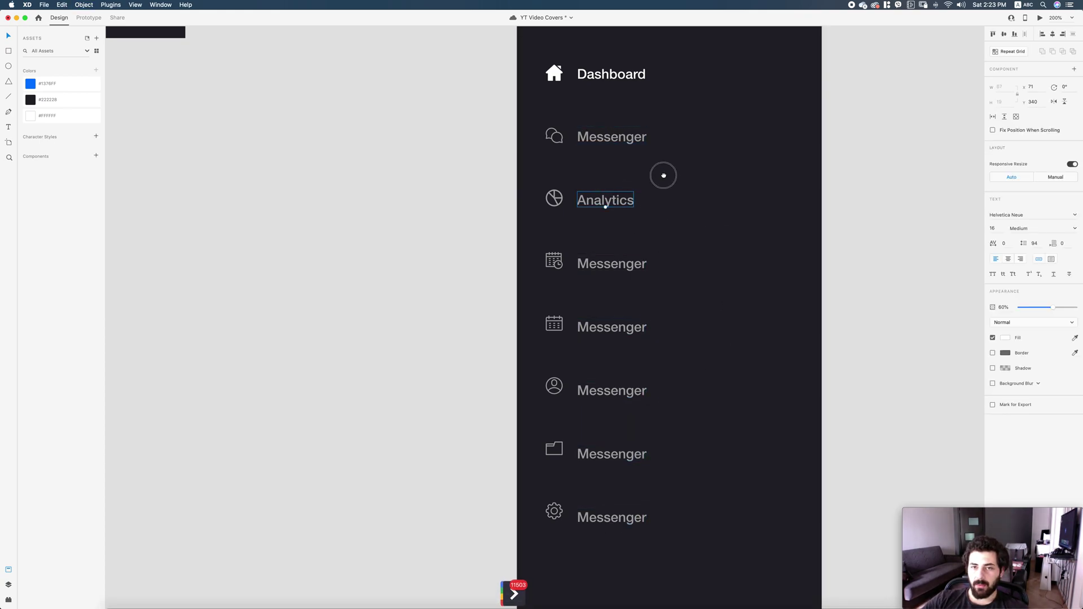
pyautogui.scroll(1, 667, 169)
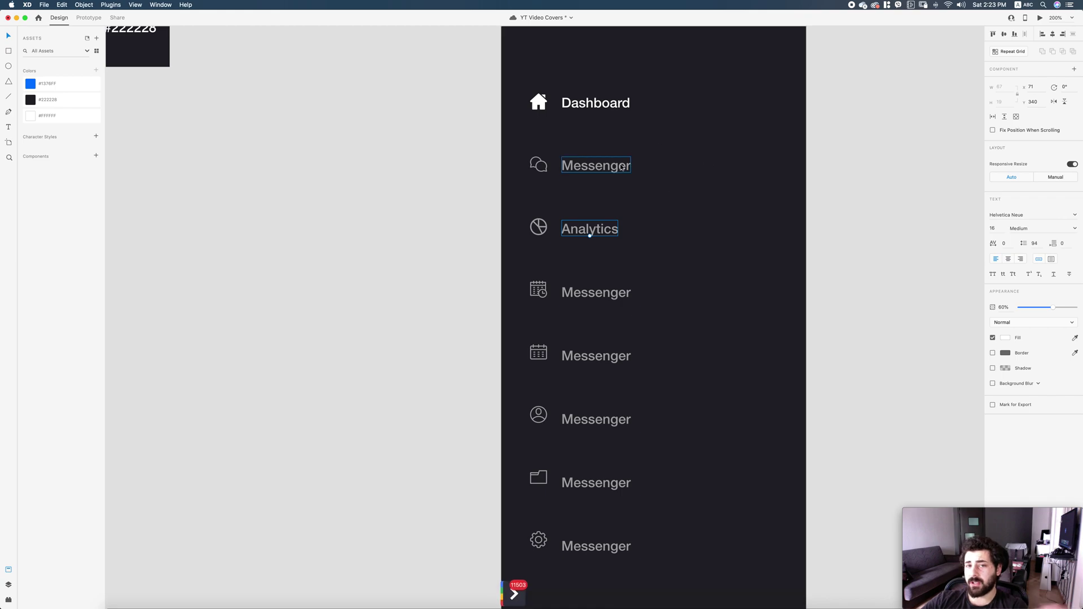
pyautogui.press('Escape')
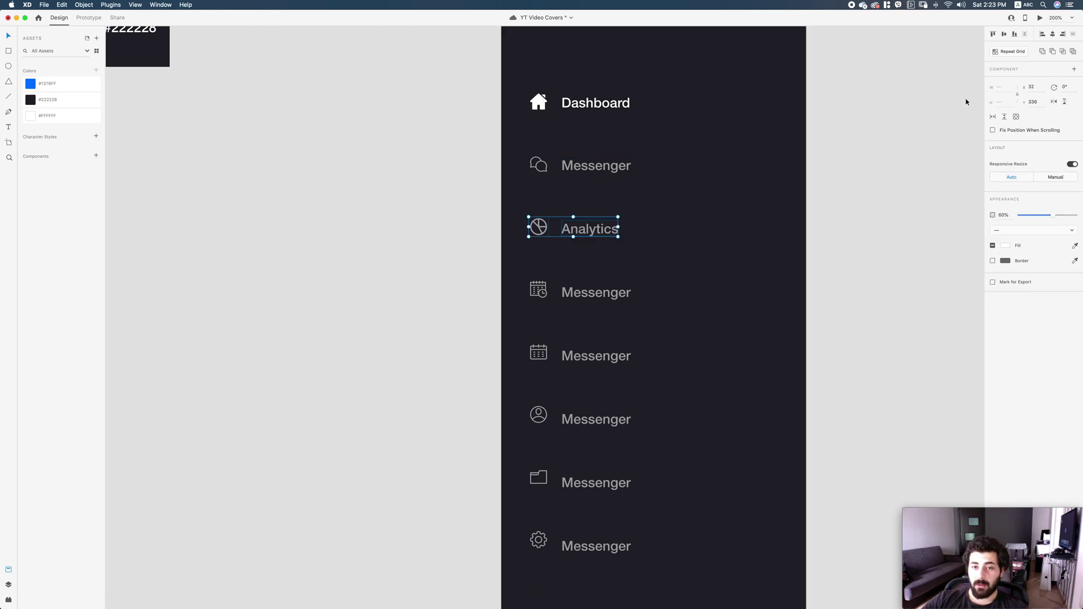
pyautogui.click(710, 217)
pyautogui.doubleClick(592, 229)
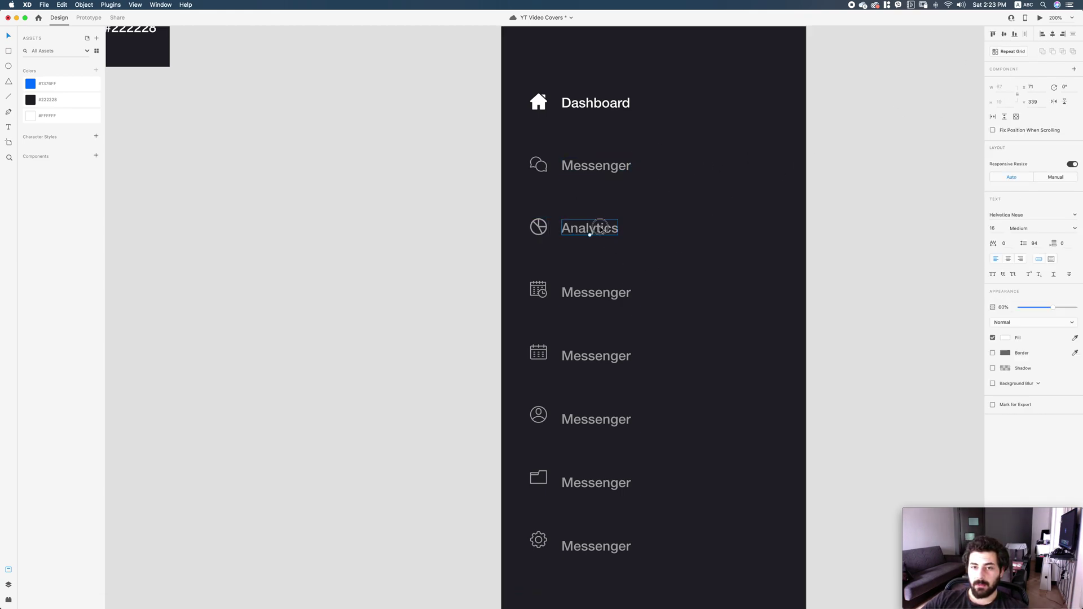
# Select the Messenger row, then the schedule-icon row as a whole group.
pyautogui.click(618, 169)
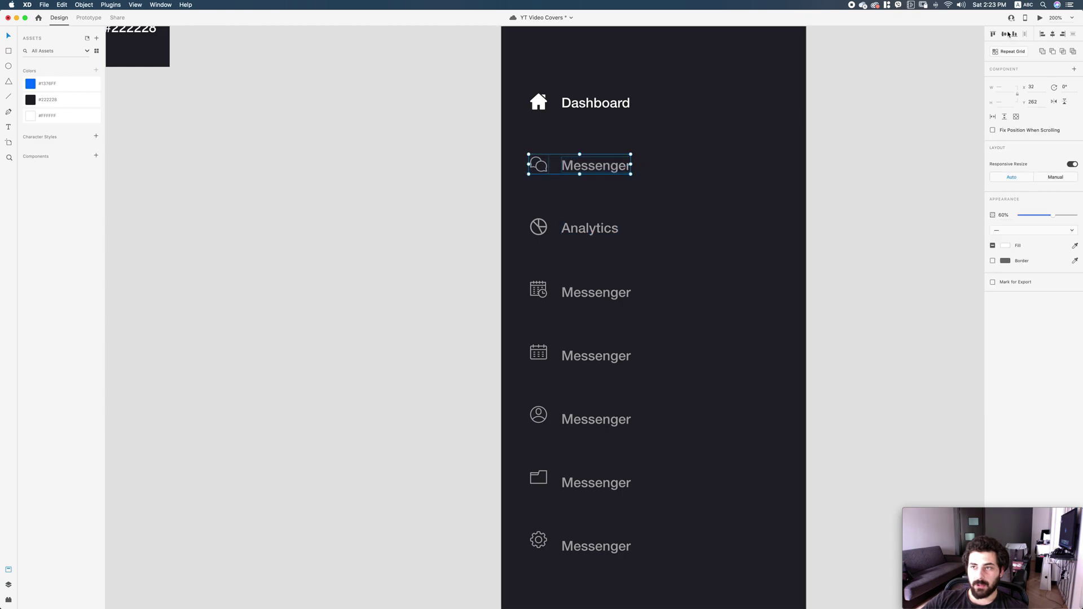
pyautogui.click(704, 203)
pyautogui.doubleClick(595, 293)
pyautogui.press('Escape')
# Vertically centre the schedule label on its icon and rename it 'Schedules'.
pyautogui.click(1003, 34)
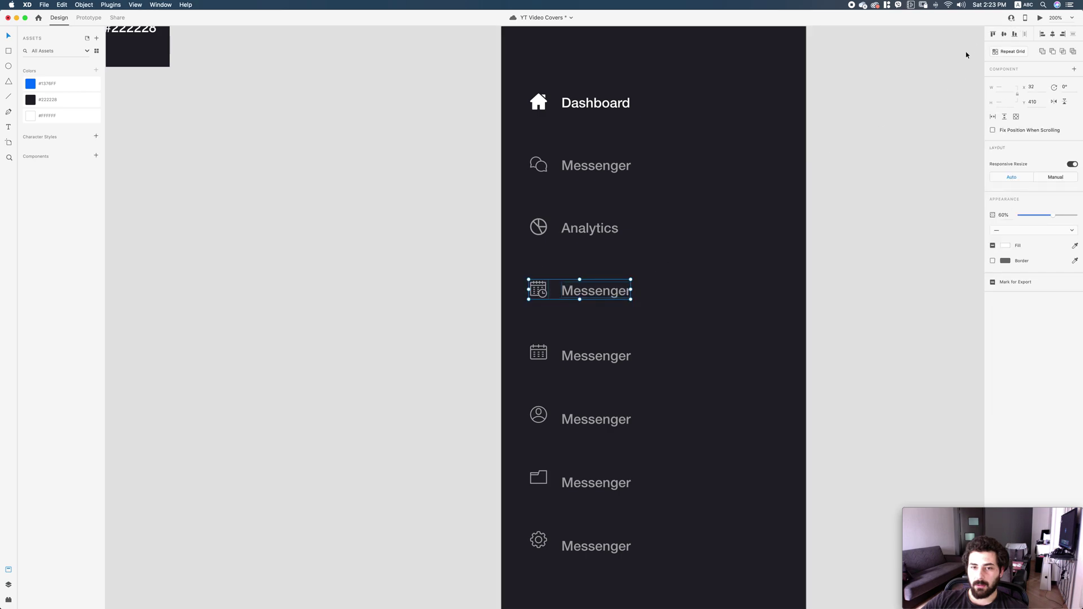
pyautogui.doubleClick(602, 294)
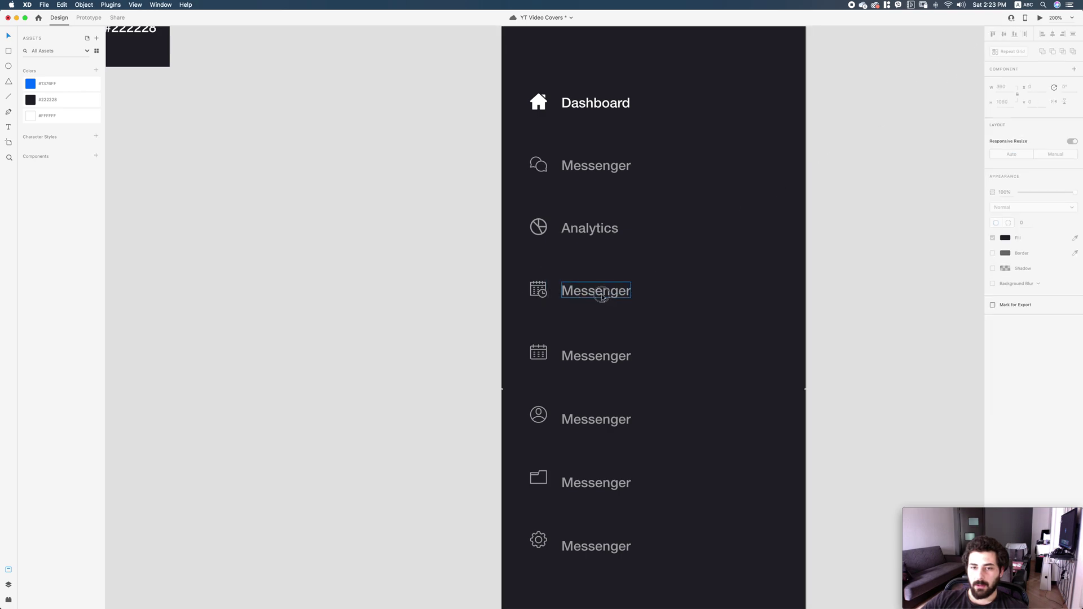
pyautogui.doubleClick(602, 294)
pyautogui.write('Schedu')
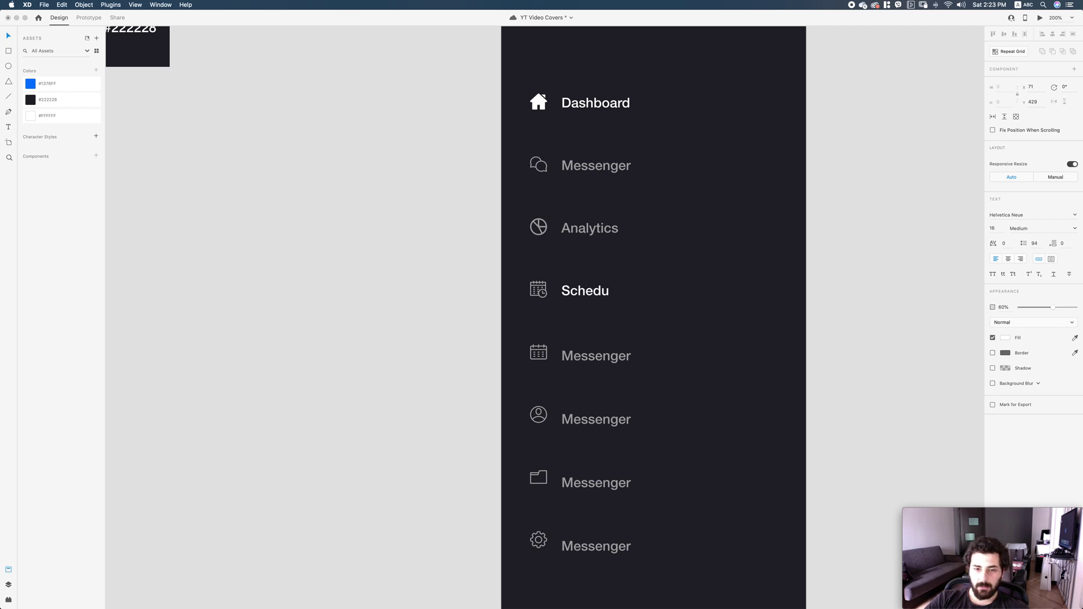
pyautogui.write('les')
pyautogui.press('Escape')
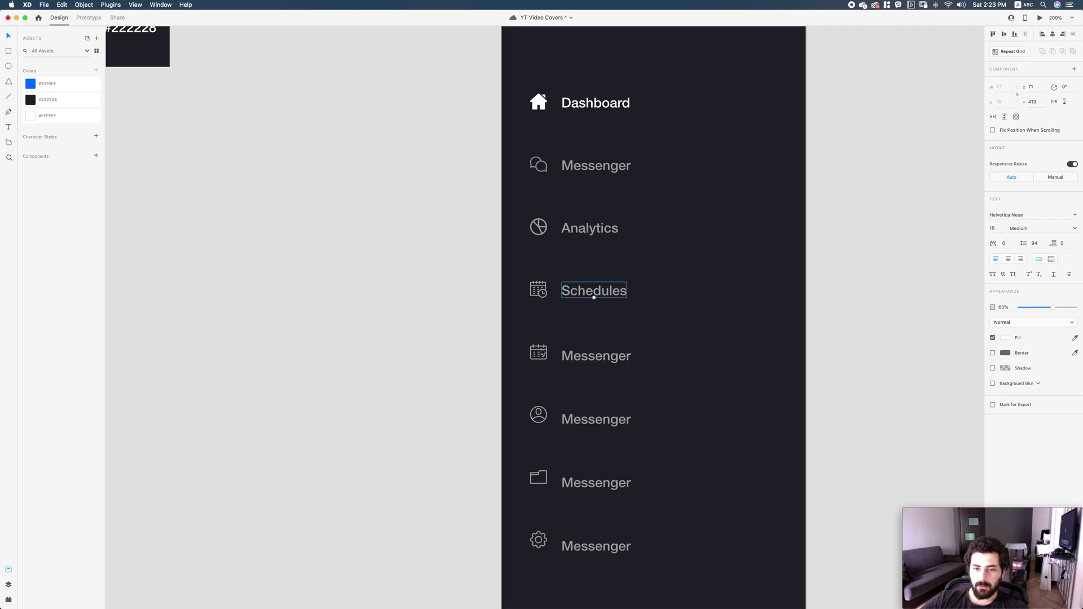
# Rename the next three labels to 'Calendar', 'Users' and 'File Manager'.
pyautogui.doubleClick(581, 352)
pyautogui.write('Calendar')
pyautogui.press('Escape')
pyautogui.click(594, 417)
pyautogui.doubleClick(593, 417)
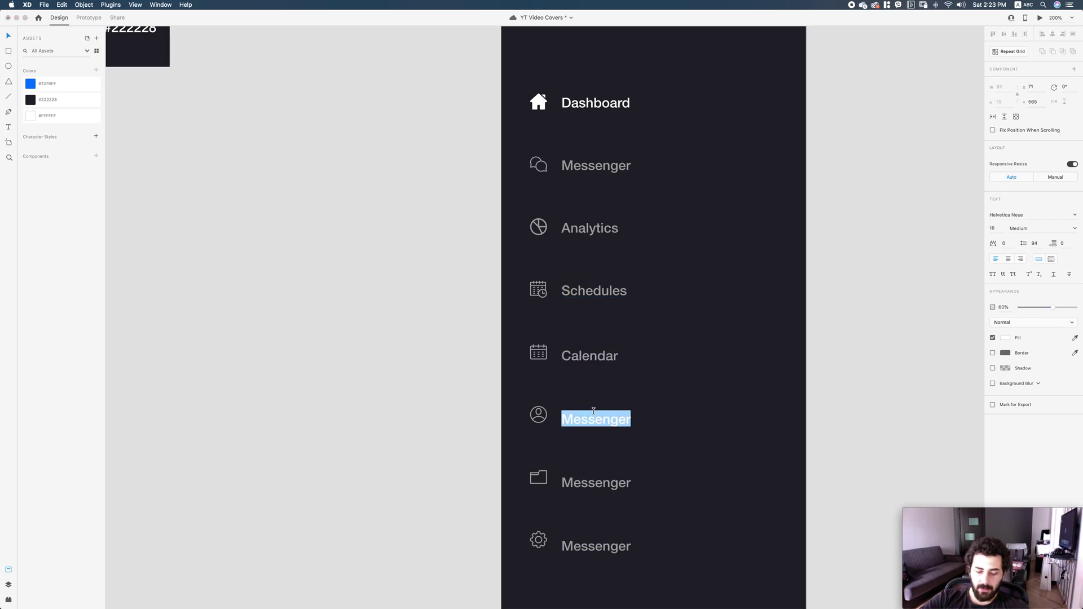
pyautogui.write('Users')
pyautogui.click(612, 484)
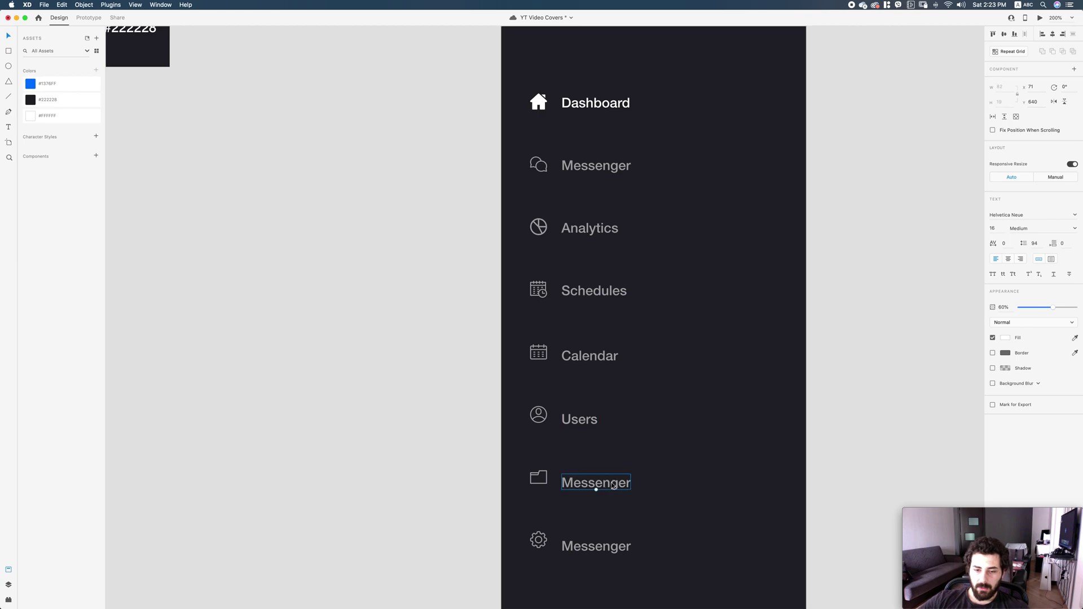
pyautogui.doubleClick(614, 485)
pyautogui.write('File Mana')
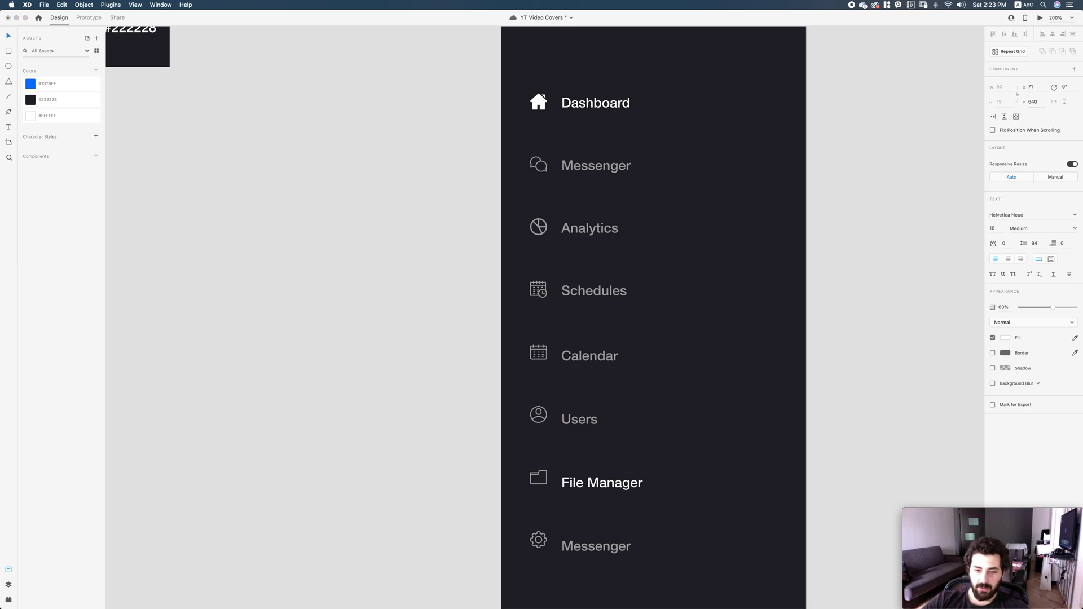
pyautogui.press('Escape')
# Rename the bottom gear row's label to 'Settings'.
pyautogui.doubleClick(604, 547)
pyautogui.write('Settings')
pyautogui.press('Escape')
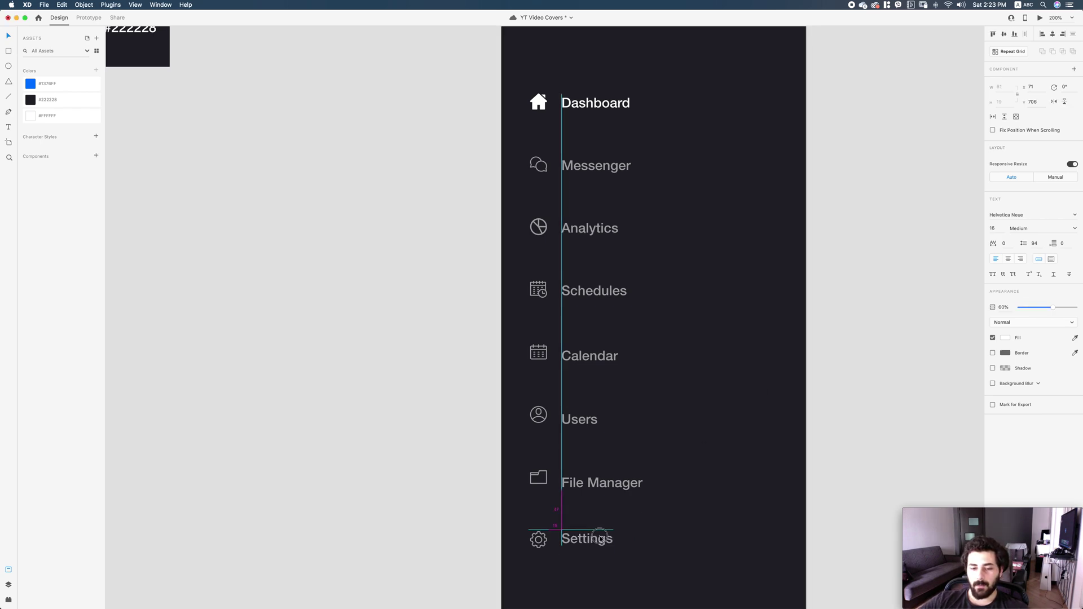
pyautogui.press('Escape')
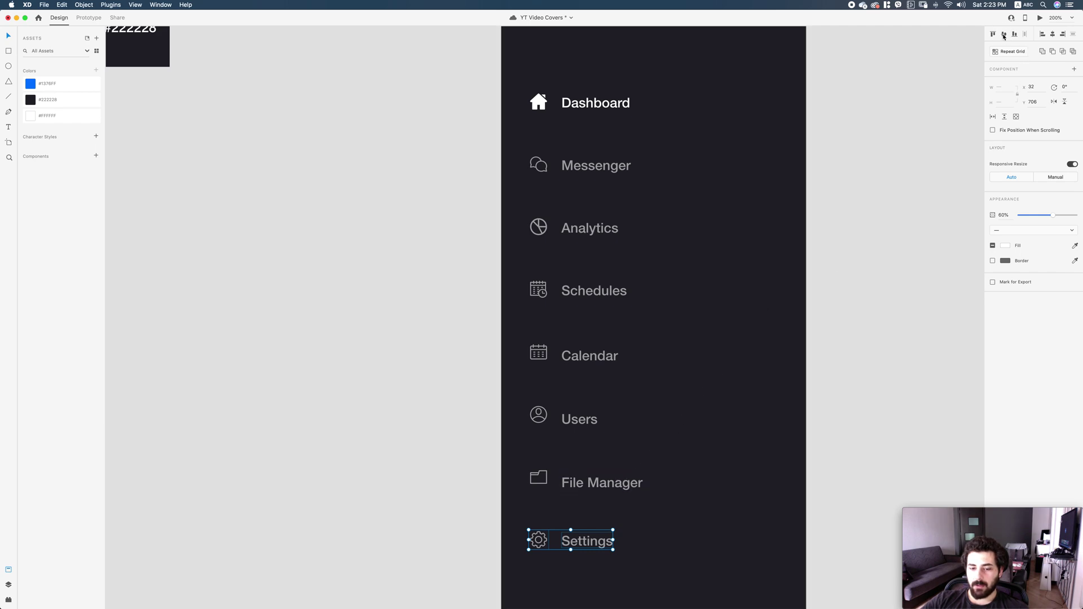
# Nudge the File Manager, Users, Calendar and Schedules rows into even vertical spacing.
pyautogui.moveTo(542, 482); pyautogui.dragTo(541, 479)
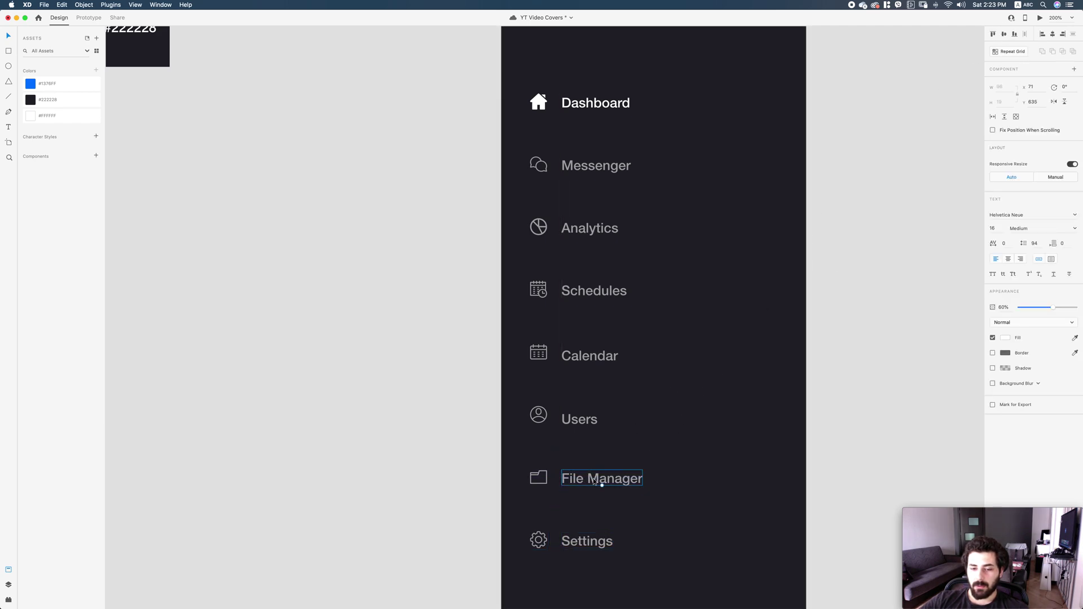
pyautogui.doubleClick(581, 421)
pyautogui.moveTo(581, 421); pyautogui.dragTo(580, 419)
pyautogui.press('Escape')
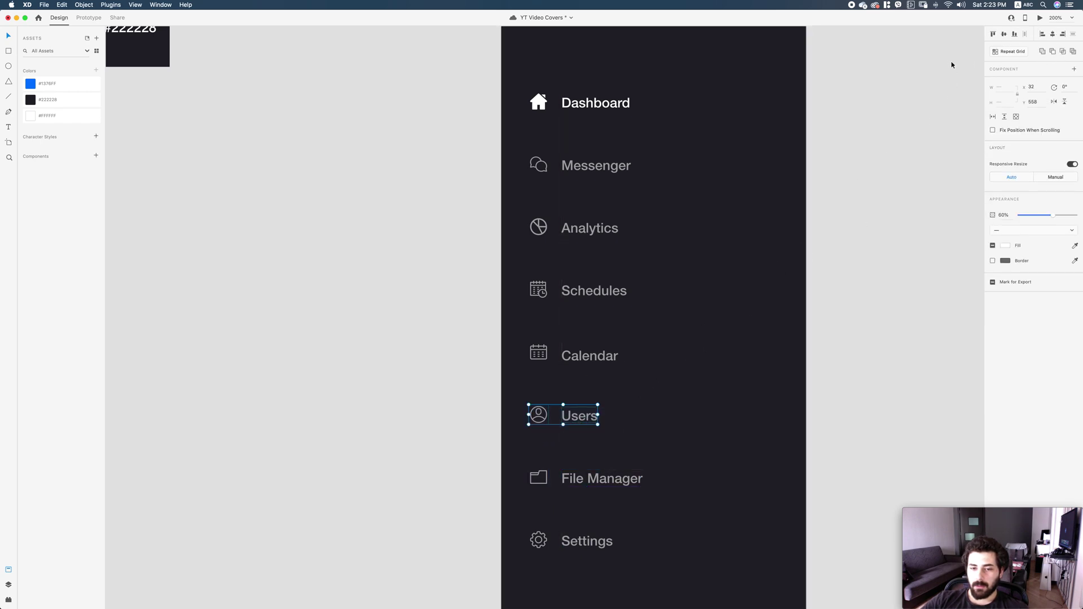
pyautogui.doubleClick(609, 355)
pyautogui.moveTo(610, 355); pyautogui.dragTo(609, 353)
pyautogui.press('Escape')
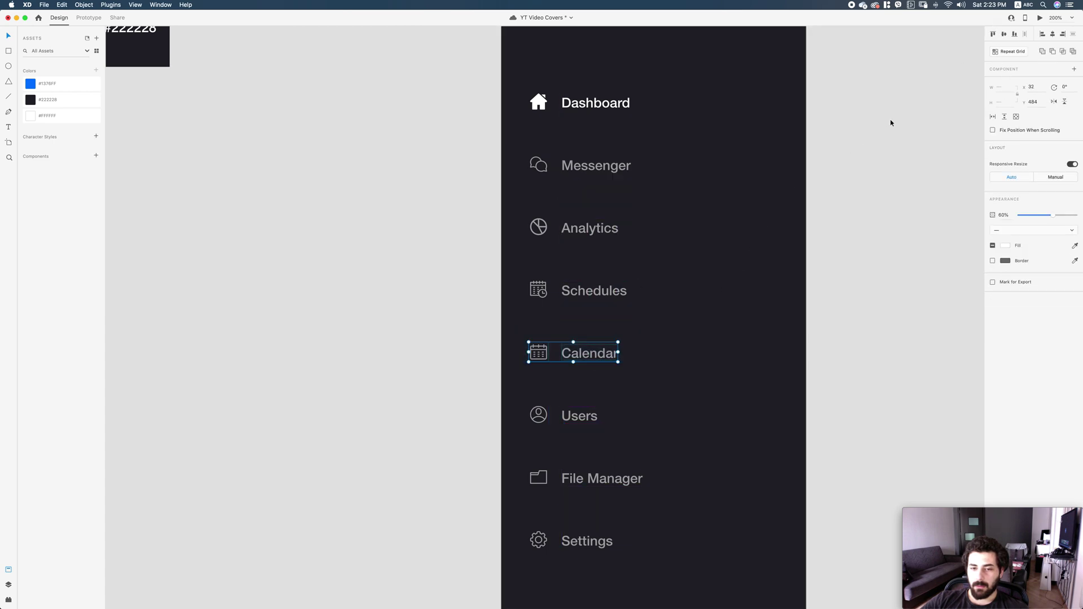
pyautogui.doubleClick(626, 295)
pyautogui.moveTo(626, 295); pyautogui.dragTo(632, 297)
pyautogui.press('Escape')
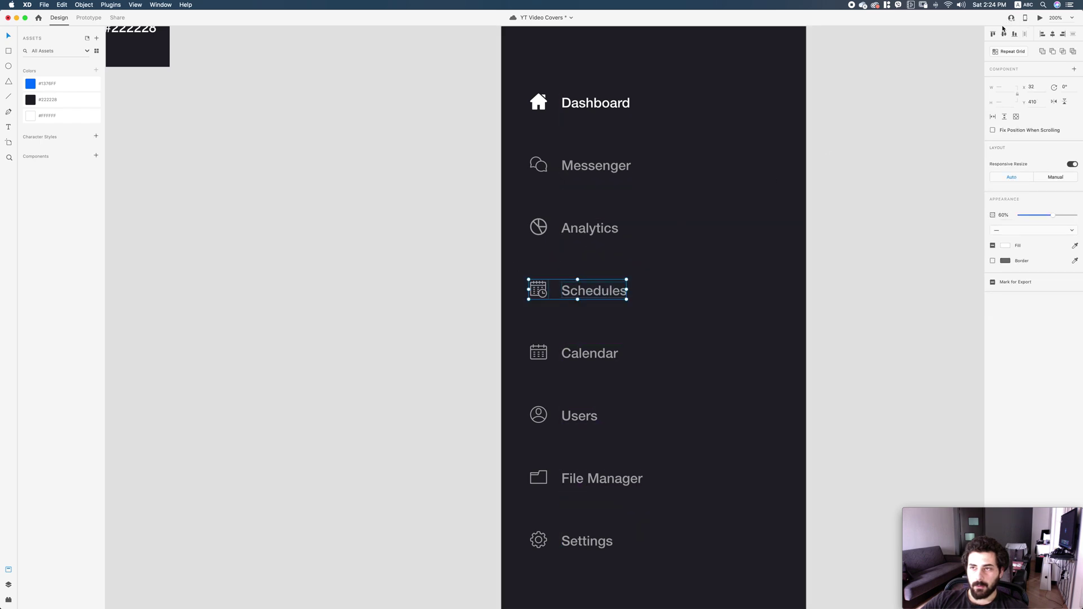
pyautogui.press('Escape')
# Measure the 55 px spacing around the Analytics label, then zoom out to the whole menu.
pyautogui.click(525, 217)
pyautogui.click(613, 230)
pyautogui.click(665, 232)
pyautogui.doubleClick(611, 232)
pyautogui.press('alt')
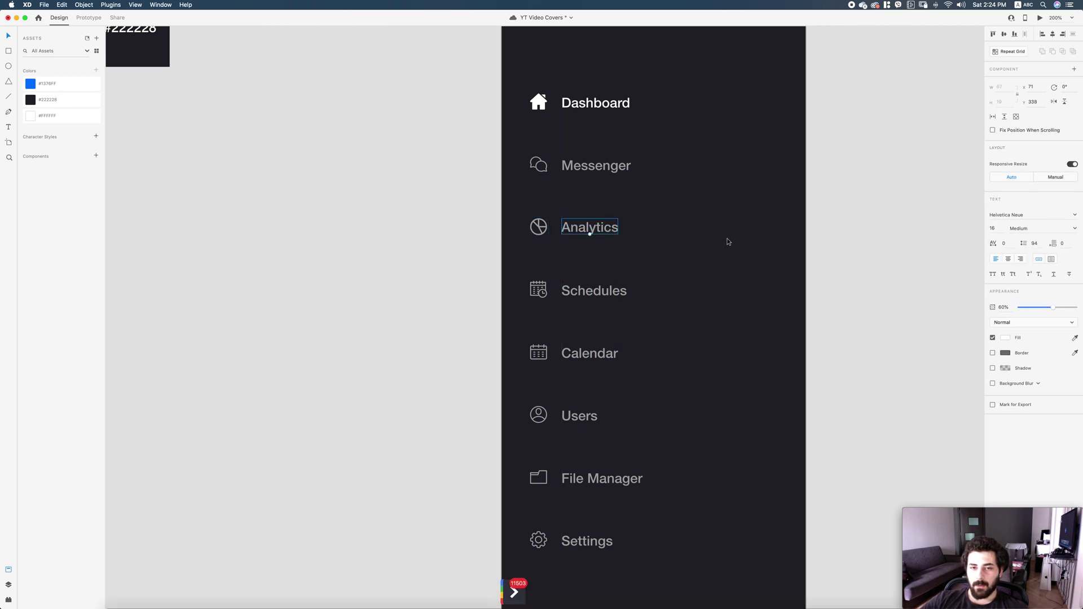
pyautogui.press('alt')
pyautogui.press('super+1')
# Move all nav items, Dashboard through Settings, down about 49 px.
pyautogui.hscroll(3, 719, 324)
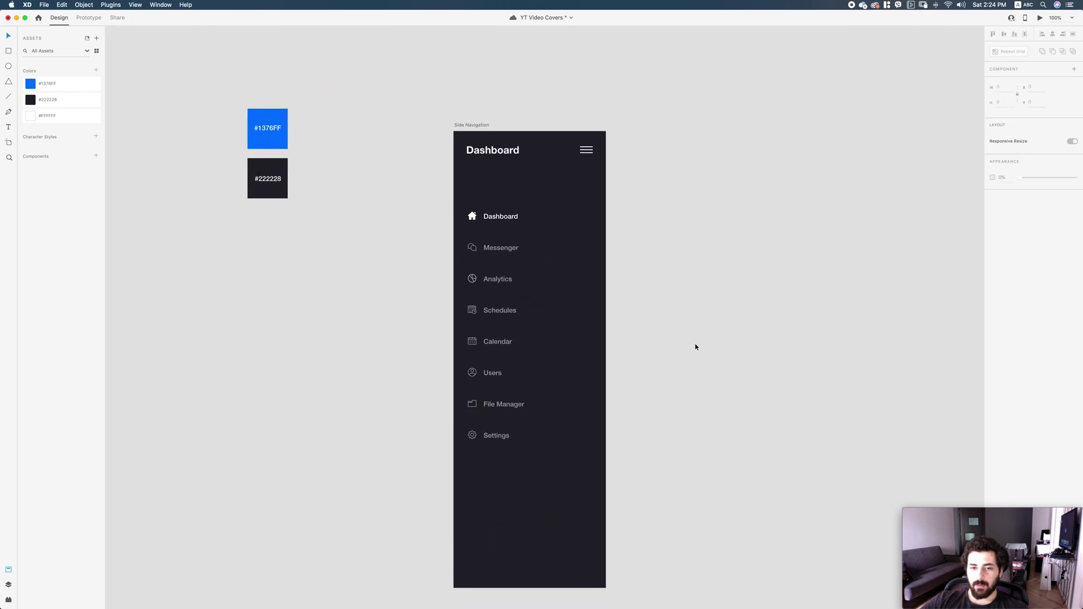
pyautogui.moveTo(577, 471); pyautogui.dragTo(465, 228)
pyautogui.click(616, 223)
pyautogui.scroll(2, 614, 265)
pyautogui.moveTo(559, 496); pyautogui.dragTo(422, 221)
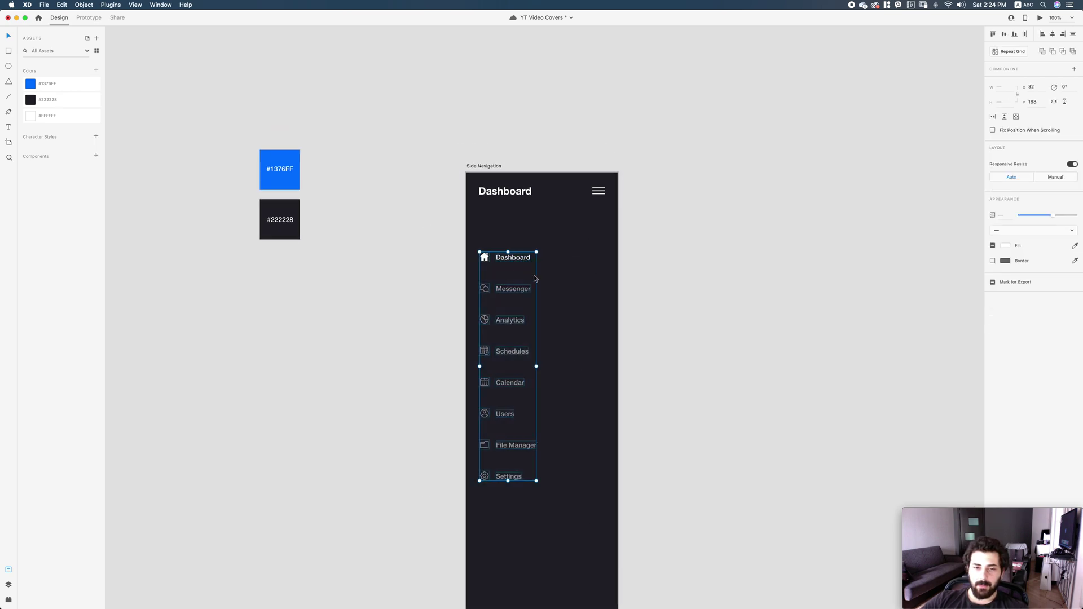
pyautogui.moveTo(514, 258); pyautogui.dragTo(513, 285)
pyautogui.click(569, 256)
pyautogui.scroll(2, 604, 259)
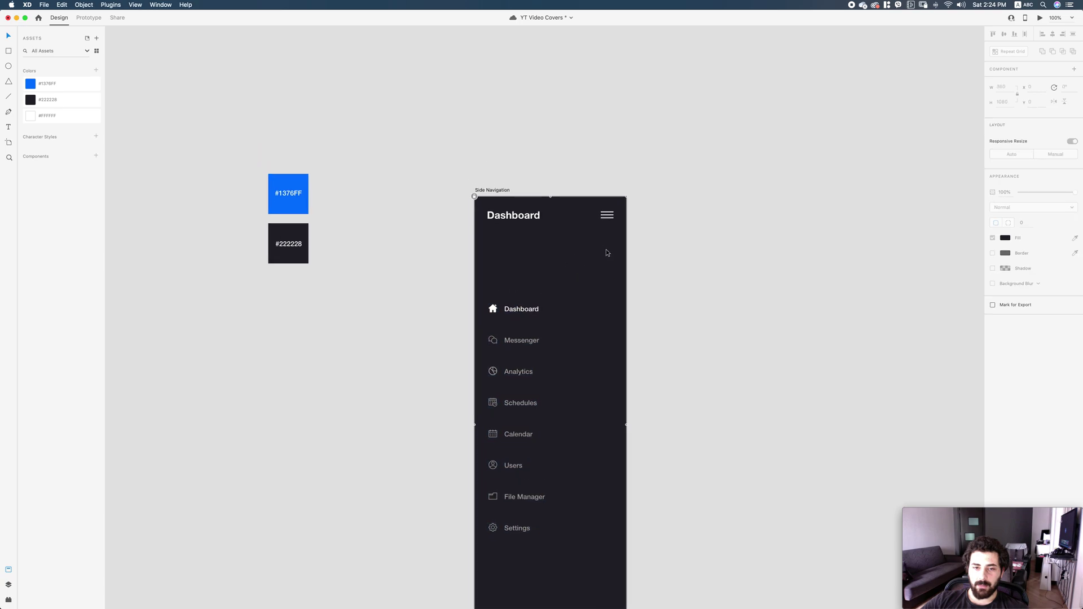
pyautogui.click(399, 211)
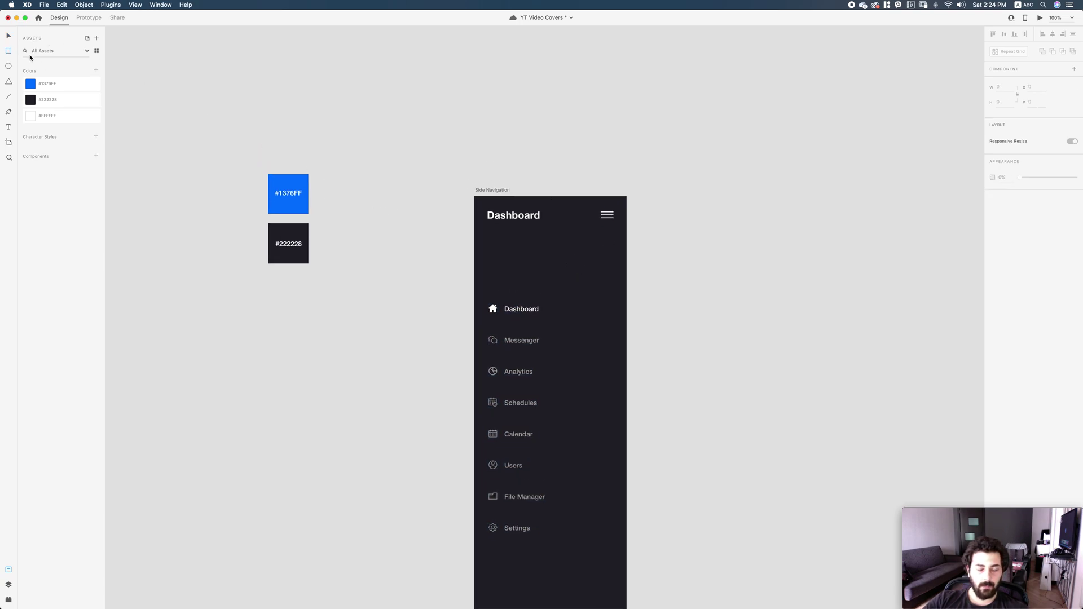
# Draw a borderless 60 px tall rectangle under the title with corner radius 12.
pyautogui.press('super+shift+apostrophe')
pyautogui.moveTo(489, 234)
pyautogui.mouseDown()
pyautogui.moveTo(576, 267)
pyautogui.moveTo(614, 267)
pyautogui.mouseUp()
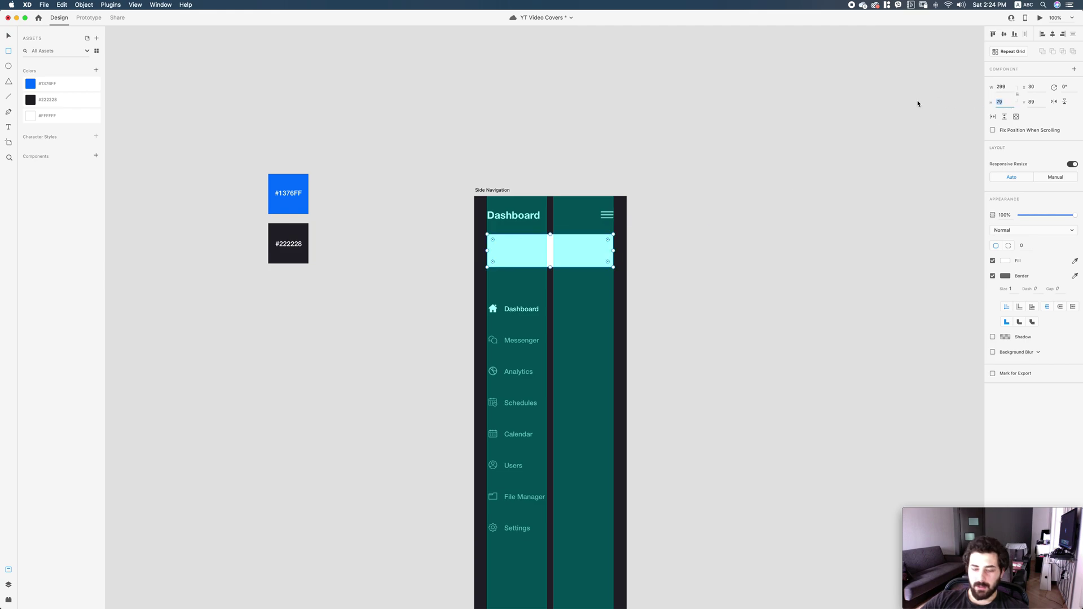
pyautogui.press('Return')
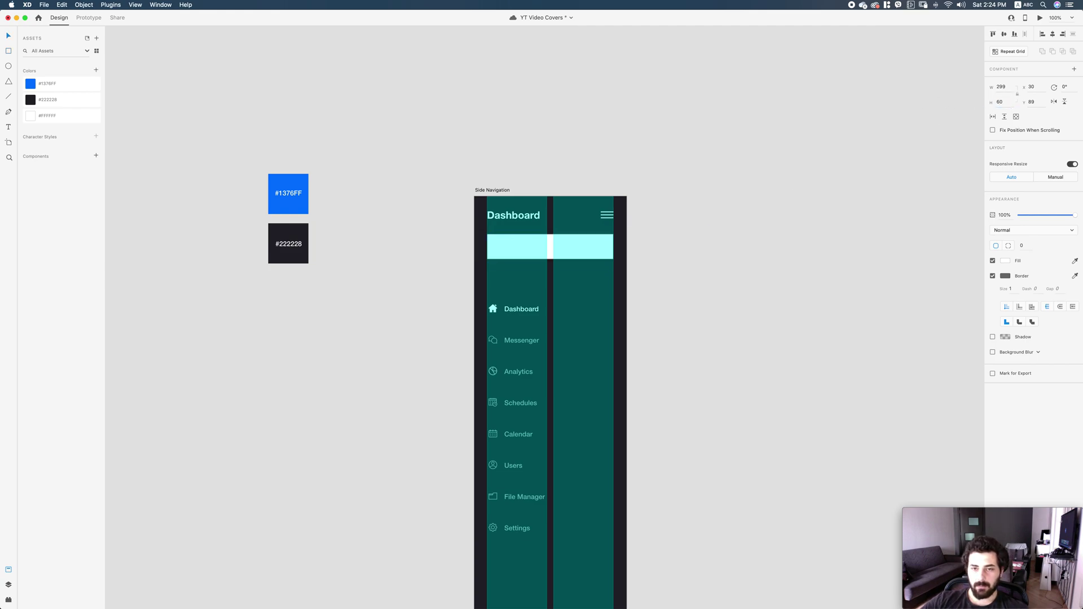
pyautogui.scroll(5, 564, 242)
pyautogui.click(994, 277)
pyautogui.click(1022, 245)
pyautogui.write('15')
pyautogui.press('Return')
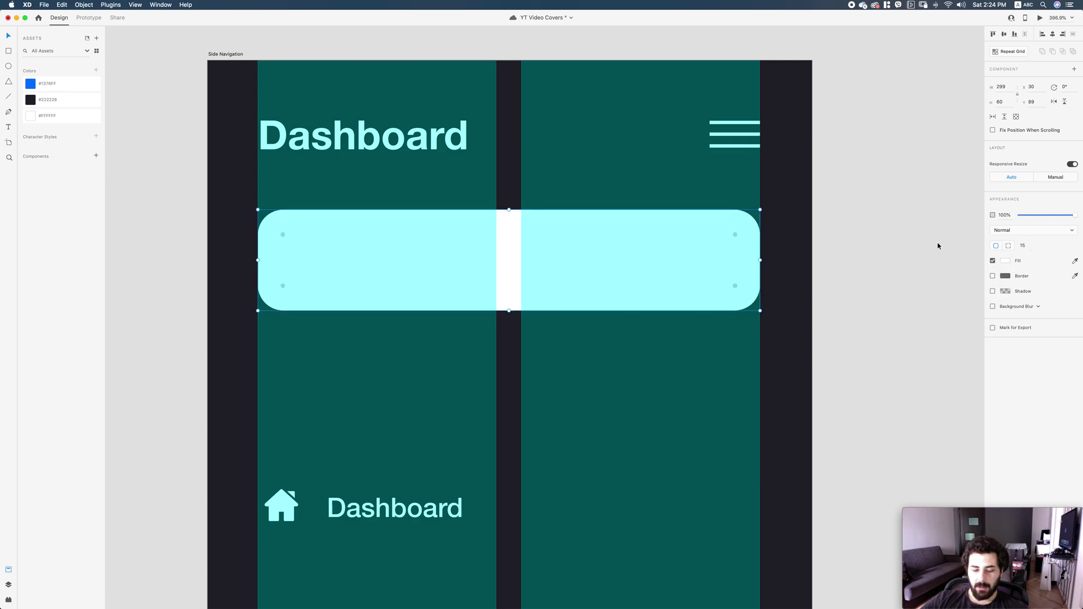
pyautogui.write('2')
pyautogui.press('Return')
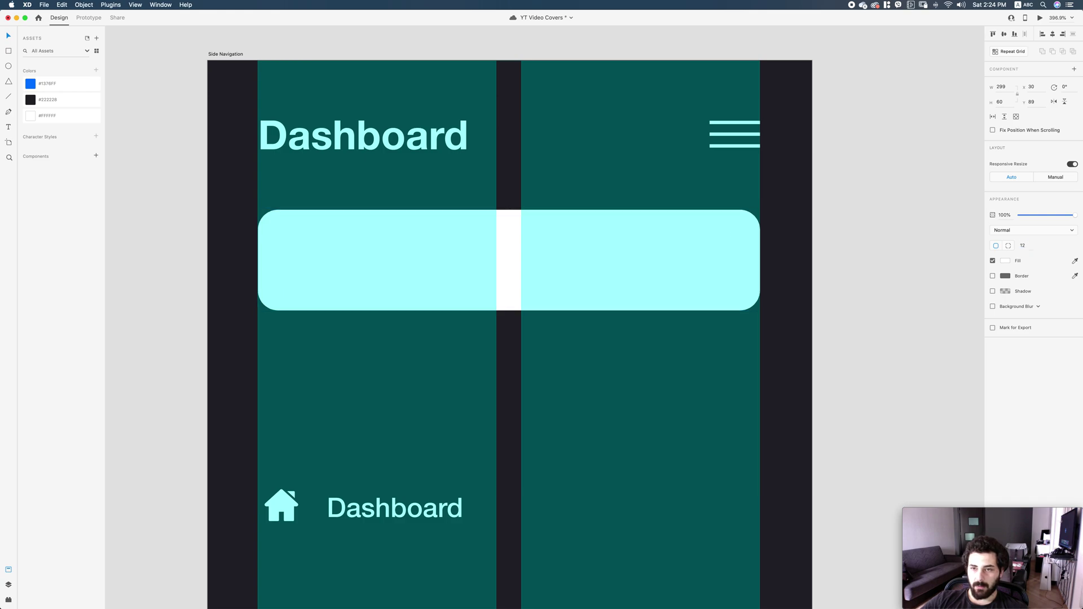
pyautogui.press('super+shift+apostrophe')
# Set the rounded search box's opacity to 10%.
pyautogui.click(530, 354)
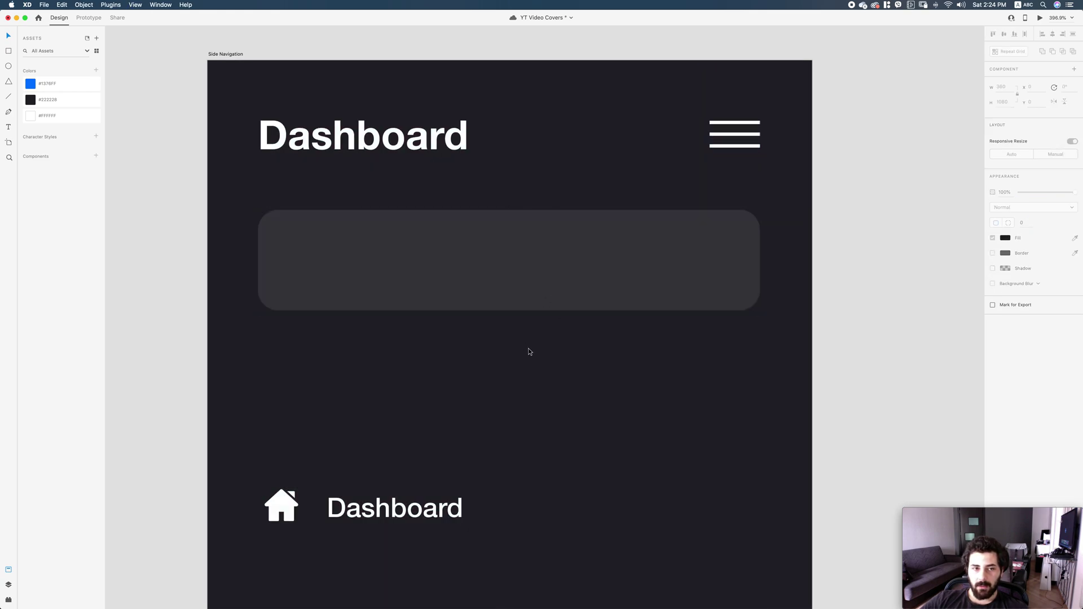
pyautogui.moveTo(549, 334); pyautogui.dragTo(601, 321)
pyautogui.click(590, 261)
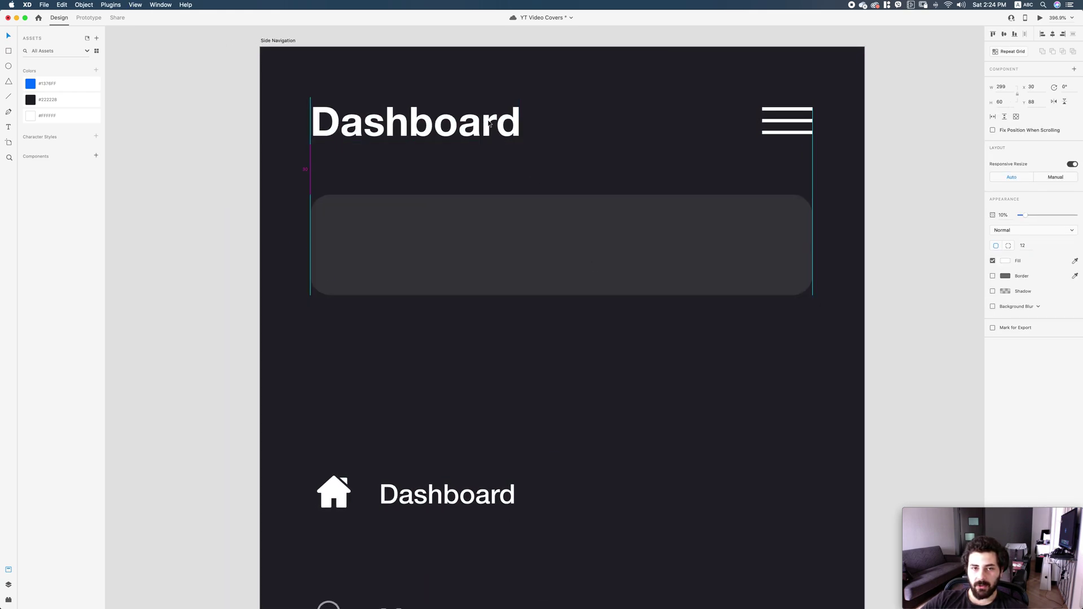
pyautogui.press('super+1')
# Add 'Search...' placeholder text inside the box, aligned to its centre line.
pyautogui.press('t')
pyautogui.scroll(-3, 620, 336)
pyautogui.scroll(10, 559, 261)
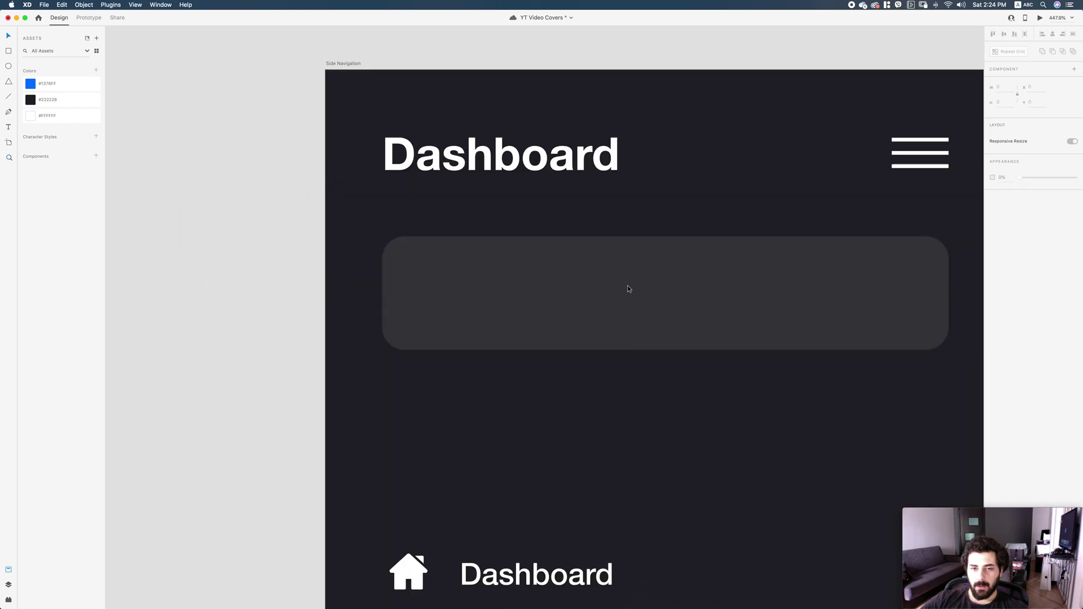
pyautogui.click(509, 290)
pyautogui.write('Search')
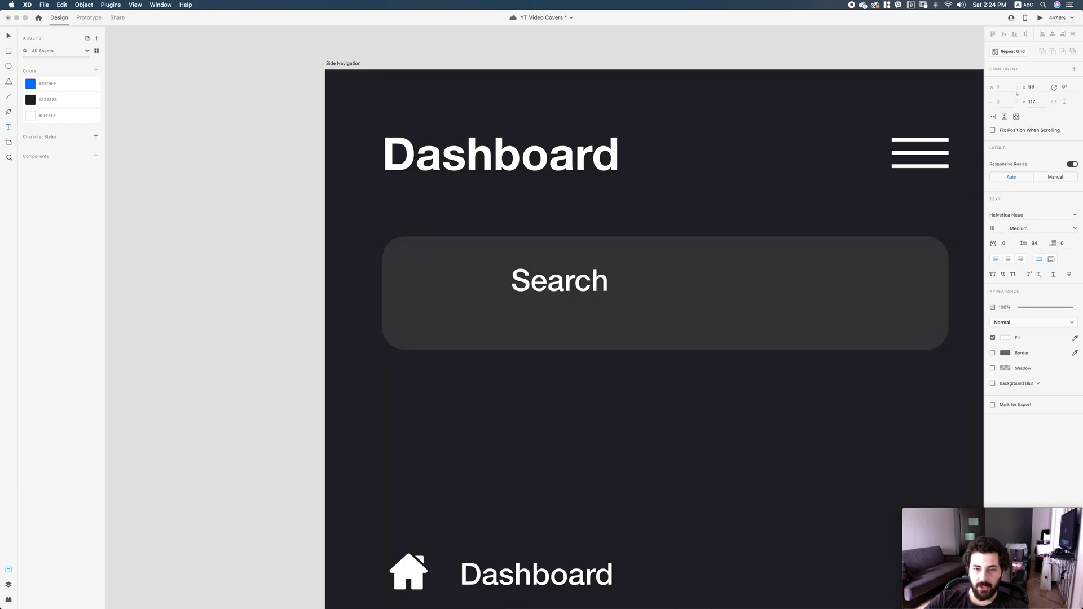
pyautogui.write('...')
pyautogui.press('Escape')
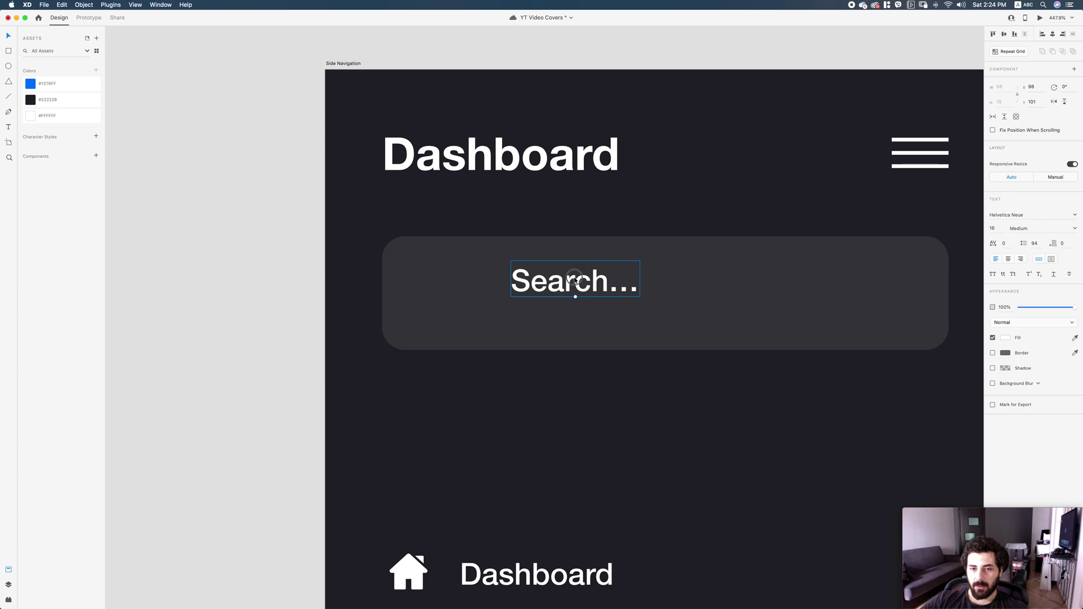
pyautogui.moveTo(574, 275); pyautogui.dragTo(574, 289)
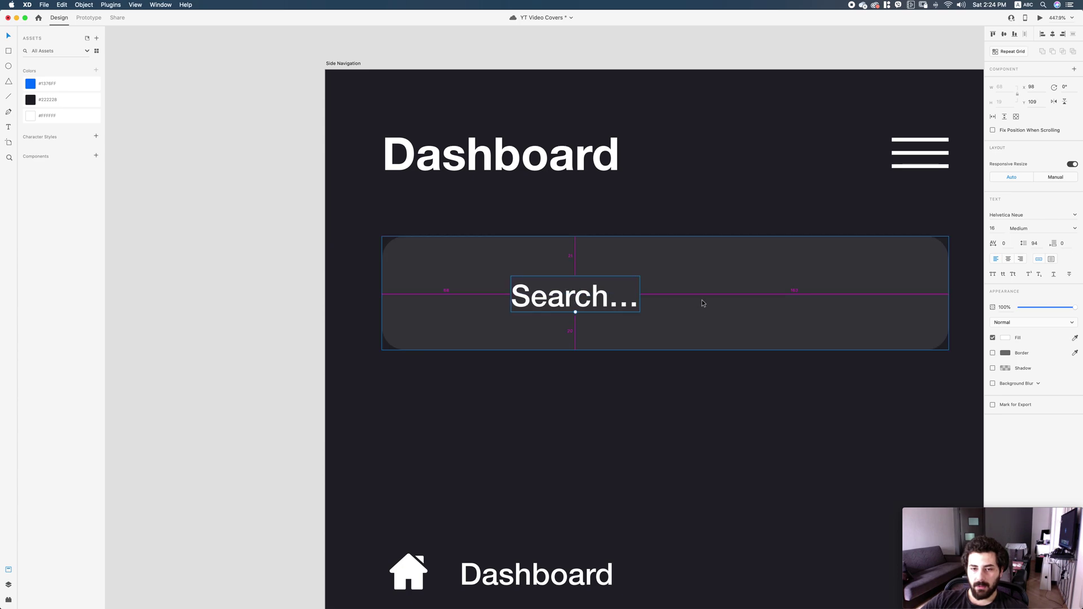
pyautogui.press('Up')
pyautogui.press('Left')
pyautogui.press('Left')
pyautogui.press('Left')
pyautogui.press('Left')
pyautogui.press('Left')
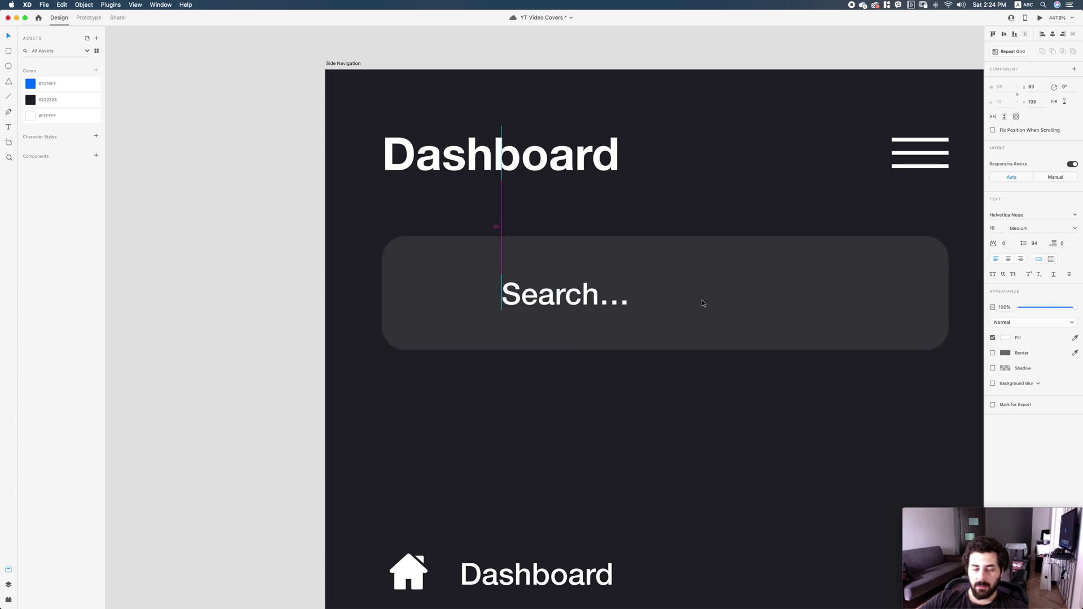
# Place an 18 px white magnifier icon from IconJar at 60% opacity, centred in the search box.
pyautogui.click(214, 591)
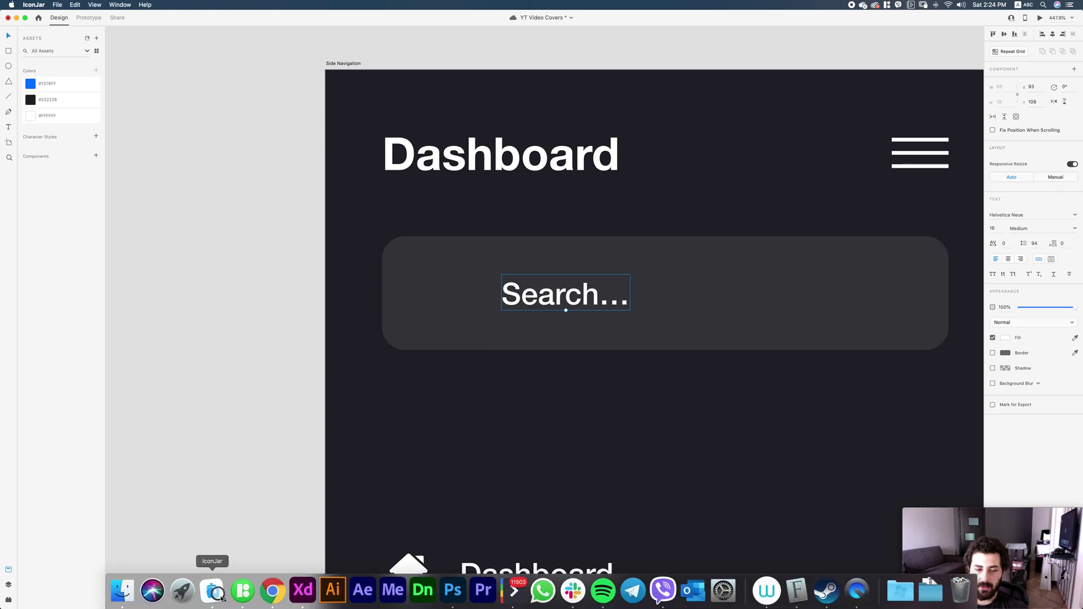
pyautogui.moveTo(287, 113); pyautogui.dragTo(459, 282)
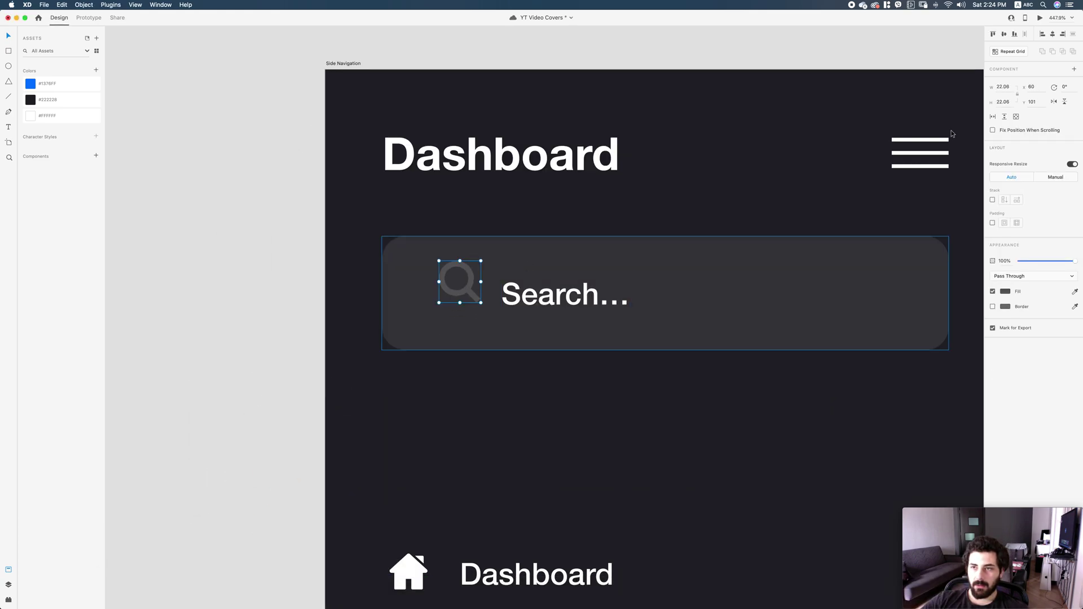
pyautogui.click(1003, 86)
pyautogui.write('18')
pyautogui.press('Return')
pyautogui.click(57, 116)
pyautogui.press('6')
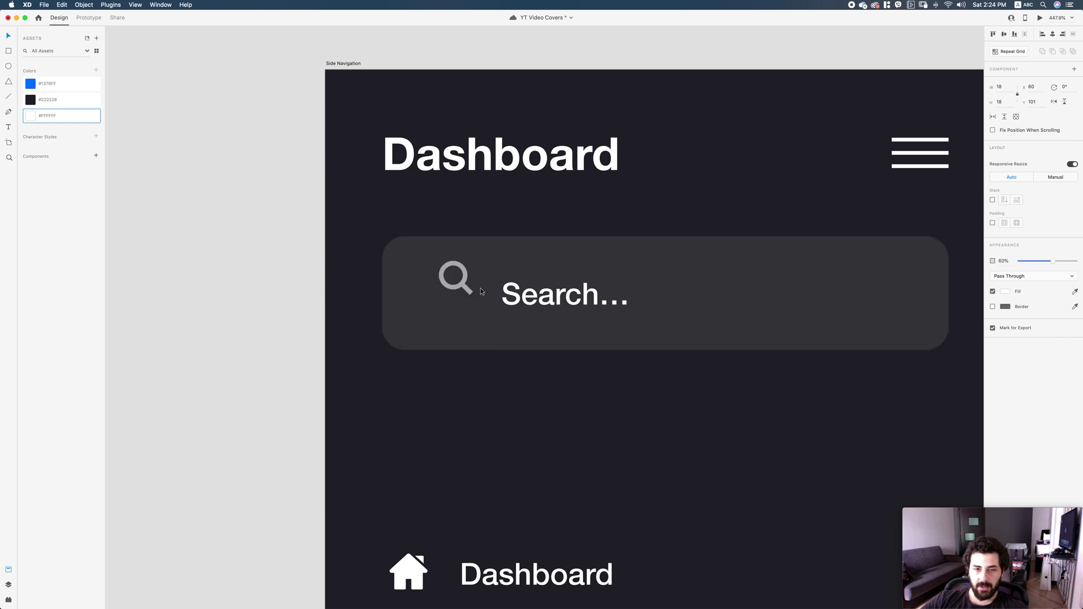
pyautogui.moveTo(457, 279); pyautogui.dragTo(442, 295)
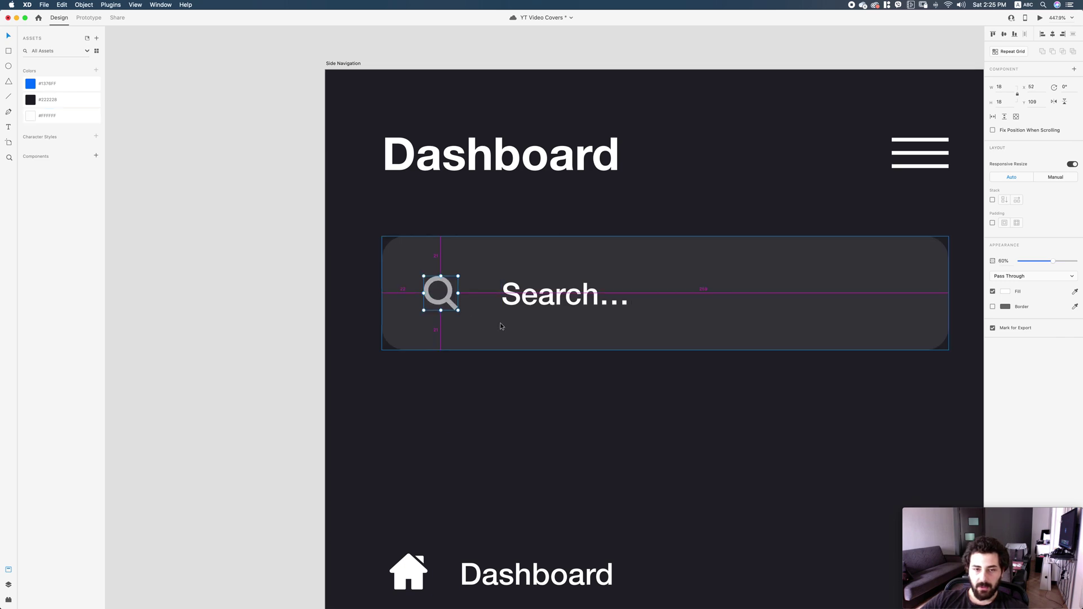
pyautogui.press('Left')
pyautogui.press('Left')
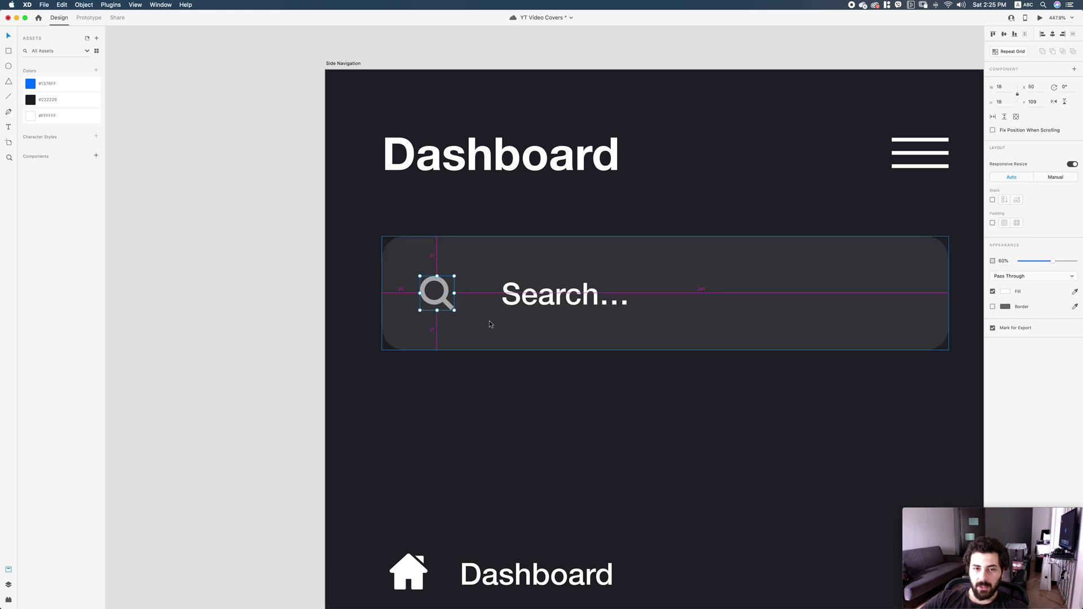
pyautogui.press('Escape')
# Dim the 'Search...' text to 60% and move the nav items up under the search box.
pyautogui.doubleClick(524, 301)
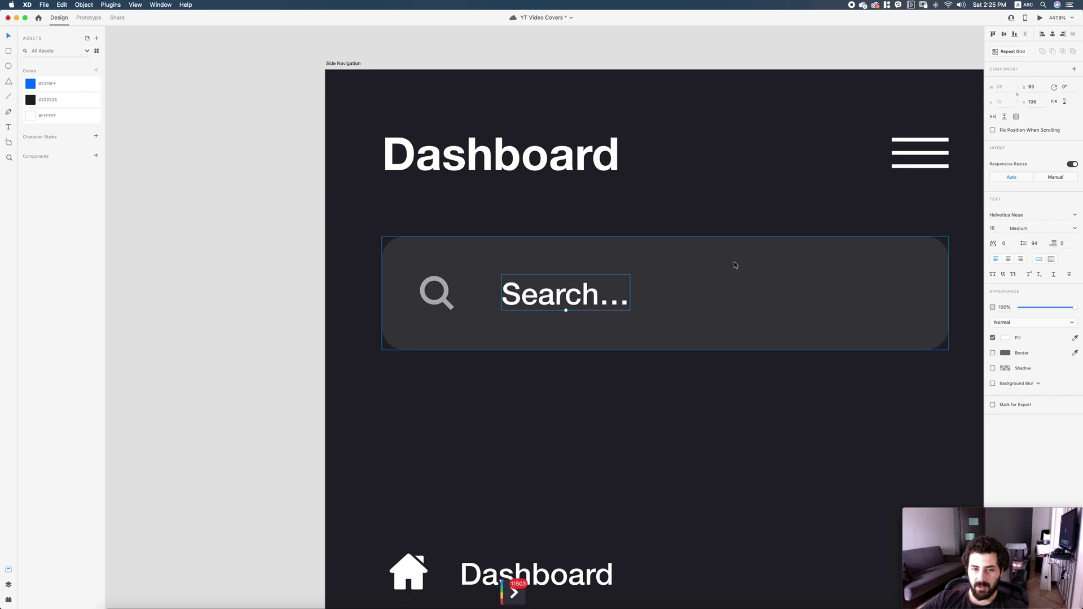
pyautogui.press('6')
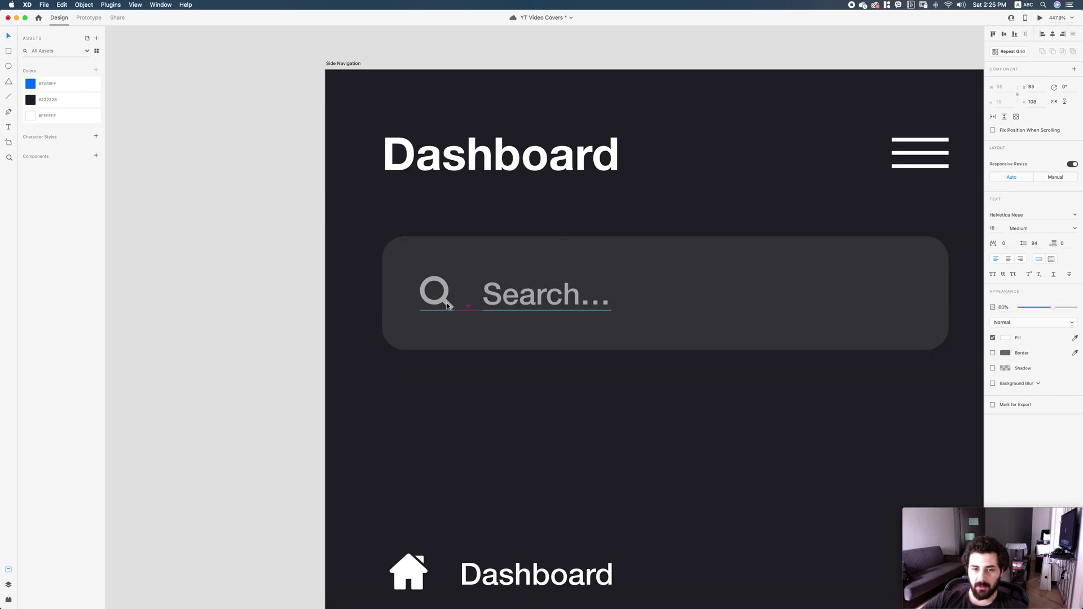
pyautogui.press('super+1')
pyautogui.click(769, 327)
pyautogui.scroll(3, 769, 327)
pyautogui.scroll(-3, 728, 333)
pyautogui.click(519, 239)
pyautogui.moveTo(556, 243); pyautogui.dragTo(611, 184)
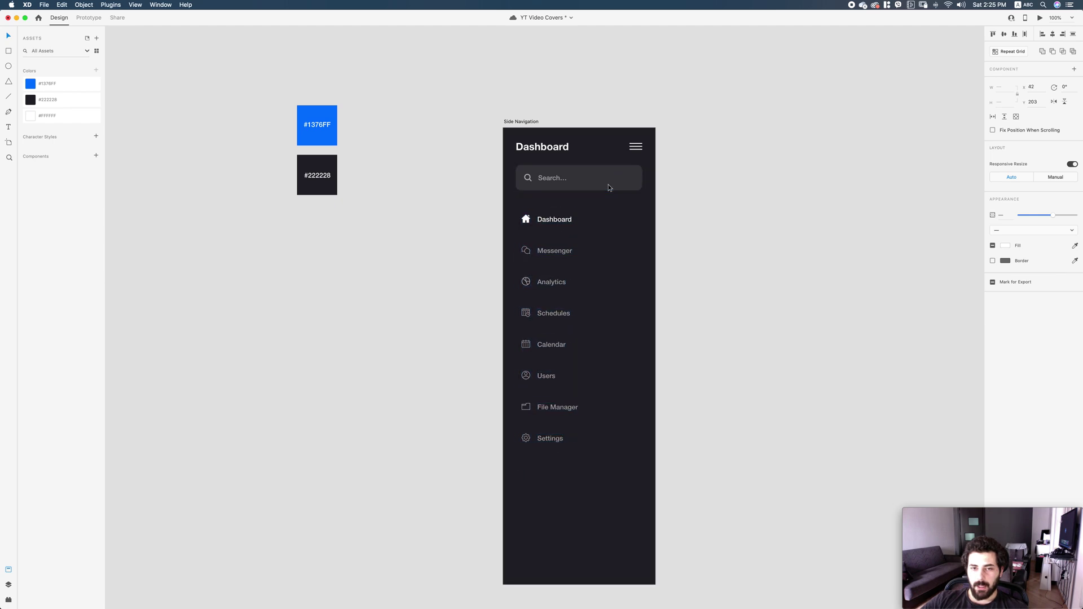
# Draw a borderless 60 px #1376FF highlight with radius 12 across the Dashboard row.
pyautogui.scroll(5, 593, 243)
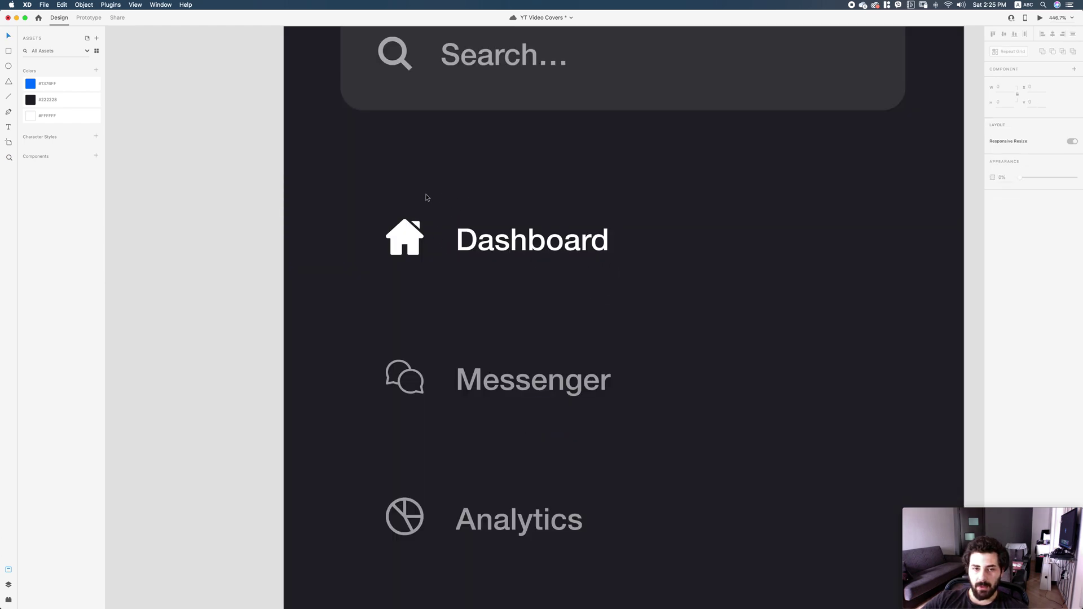
pyautogui.press('super+shift+apostrophe')
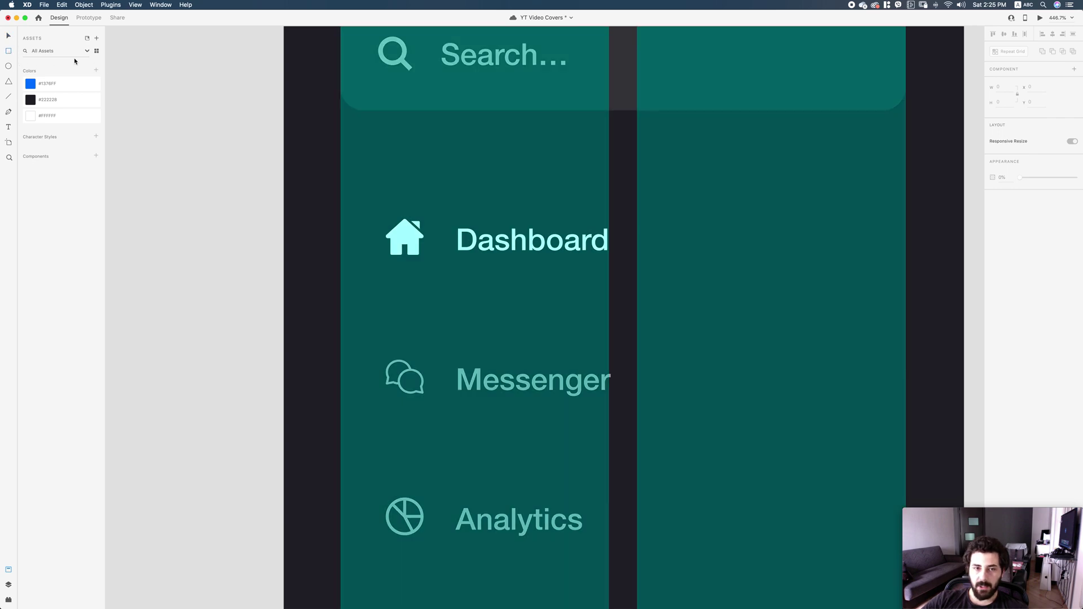
pyautogui.moveTo(341, 181)
pyautogui.mouseDown()
pyautogui.moveTo(919, 285)
pyautogui.moveTo(905, 284)
pyautogui.mouseUp()
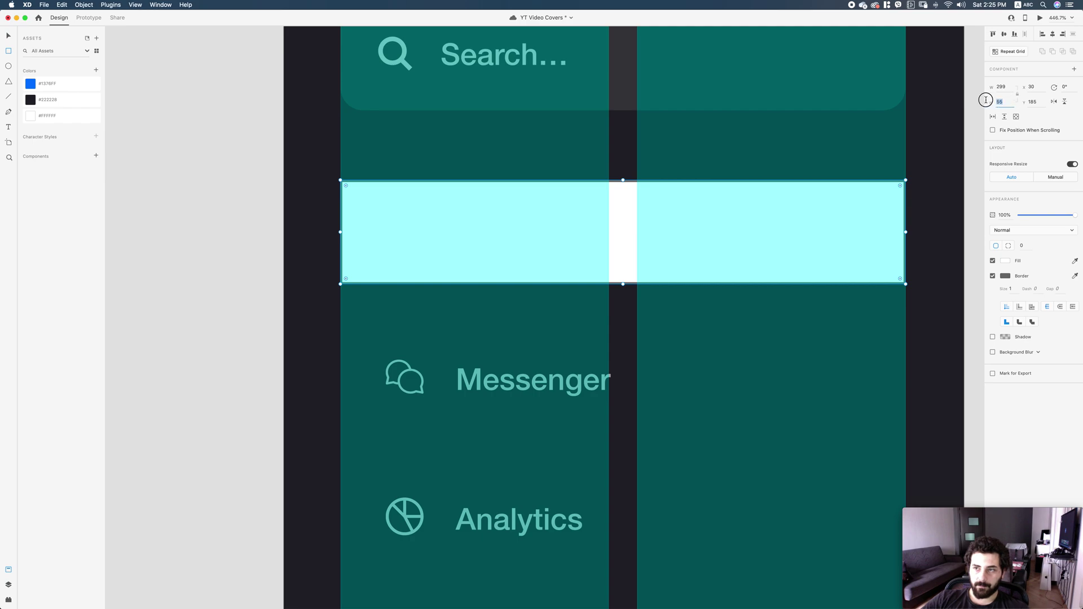
pyautogui.press('Return')
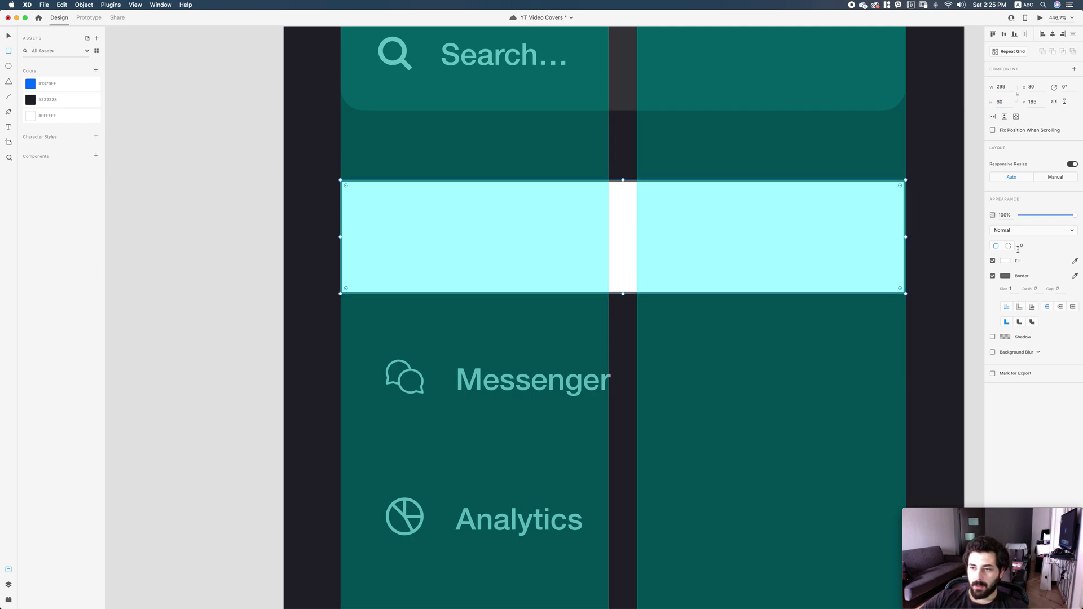
pyautogui.click(993, 276)
pyautogui.press('Return')
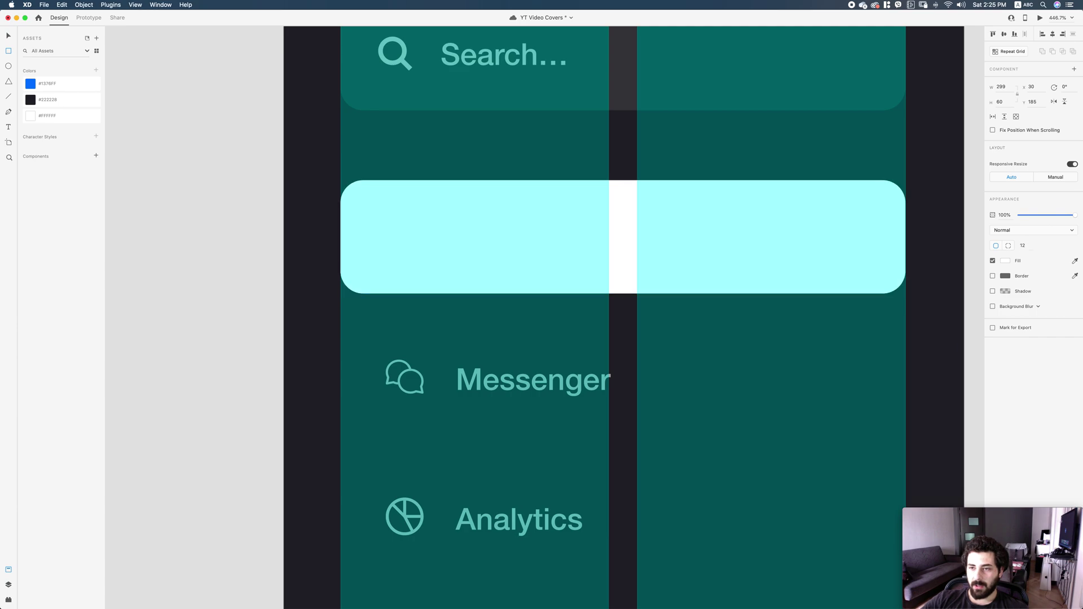
pyautogui.press('super+shift+bracketleft')
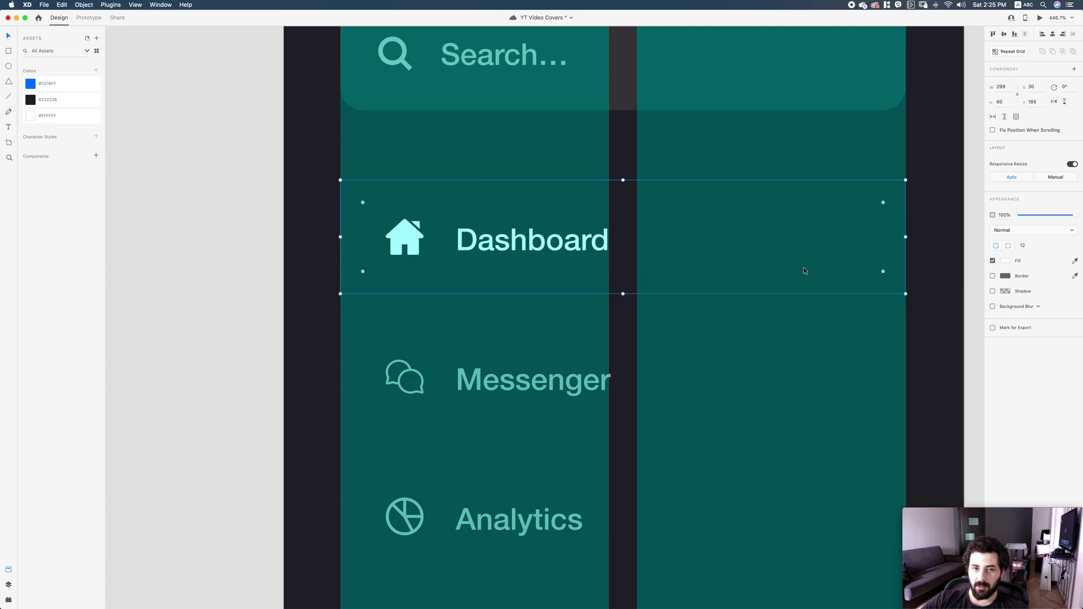
pyautogui.press('super+z')
pyautogui.press('super+z')
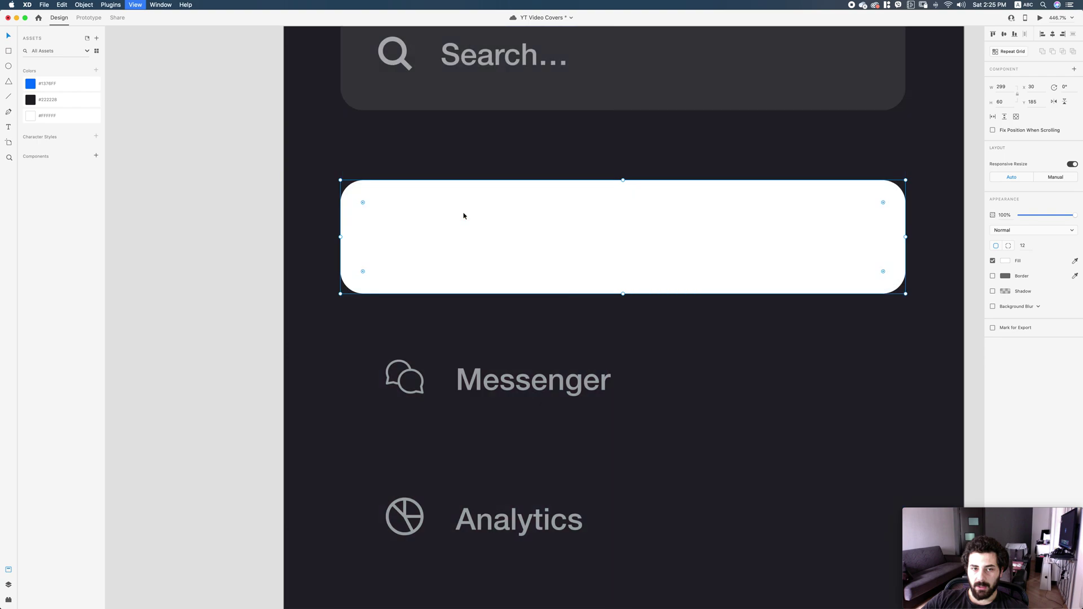
pyautogui.click(71, 89)
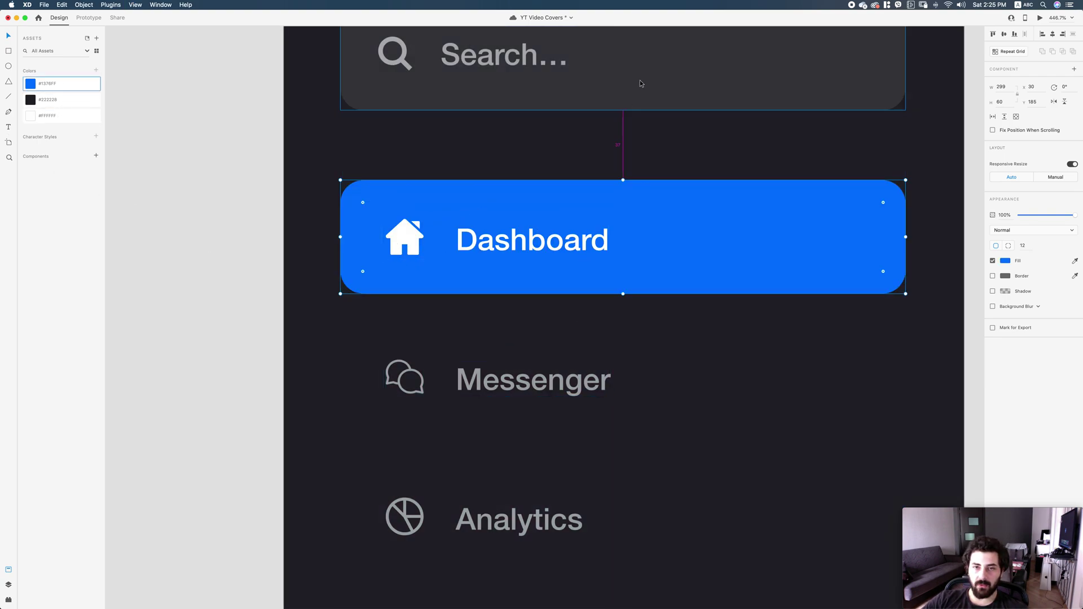
pyautogui.moveTo(421, 275); pyautogui.dragTo(429, 276)
# Nudge all menu icons and labels 2 px left inside the highlight.
pyautogui.press('super+1')
pyautogui.scroll(-1, 636, 411)
pyautogui.moveTo(607, 531); pyautogui.dragTo(497, 257)
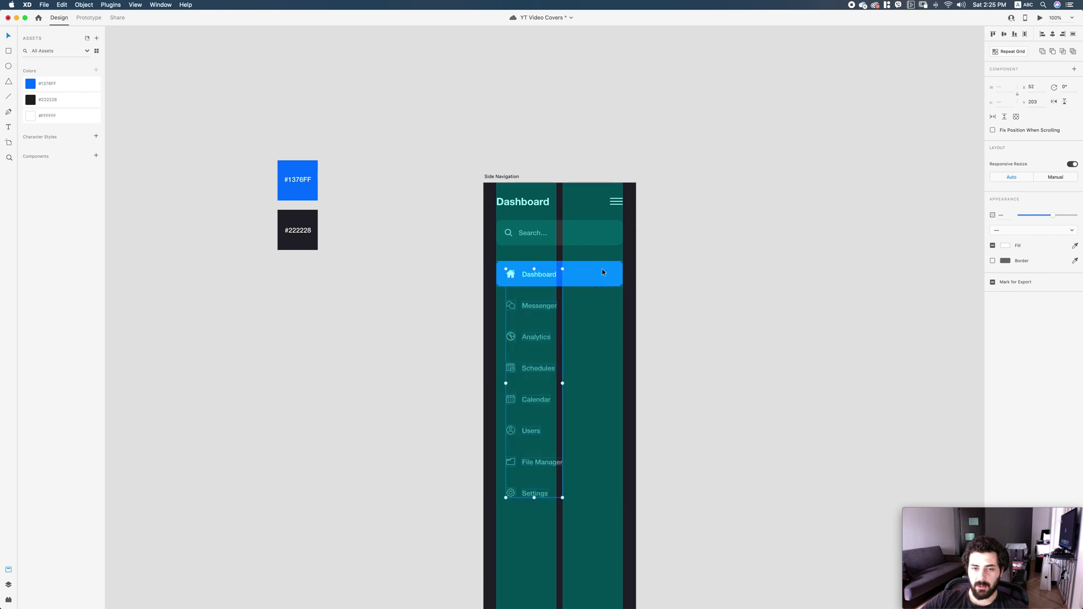
pyautogui.press('Left')
pyautogui.press('Left')
pyautogui.click(717, 290)
pyautogui.scroll(-2, 701, 276)
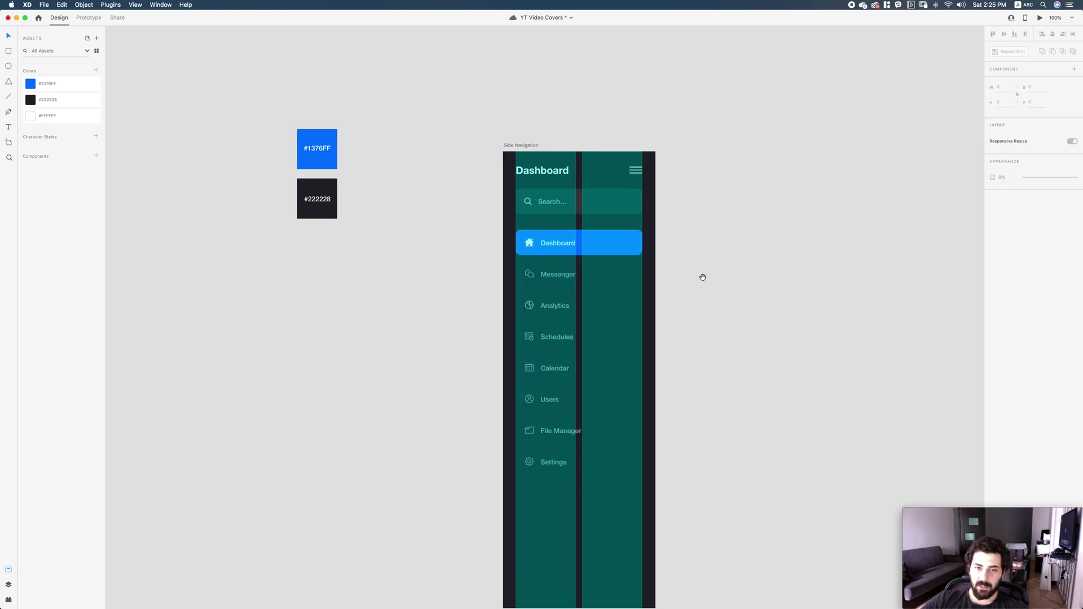
# Hide the layout grid and shift the menu items down to make room for a heading.
pyautogui.moveTo(654, 501); pyautogui.dragTo(522, 234)
pyautogui.press('super+shift+apostrophe')
pyautogui.hotkey('shift', 'Down')
pyautogui.hotkey('shift', 'Down')
pyautogui.hotkey('shift', 'Down')
pyautogui.hotkey('shift', 'Down')
pyautogui.click(450, 193)
# Add a 12 pt Bold 'Navigation' label aligned with the search box's left edge.
pyautogui.moveTo(503, 185); pyautogui.dragTo(596, 298)
pyautogui.click(476, 300)
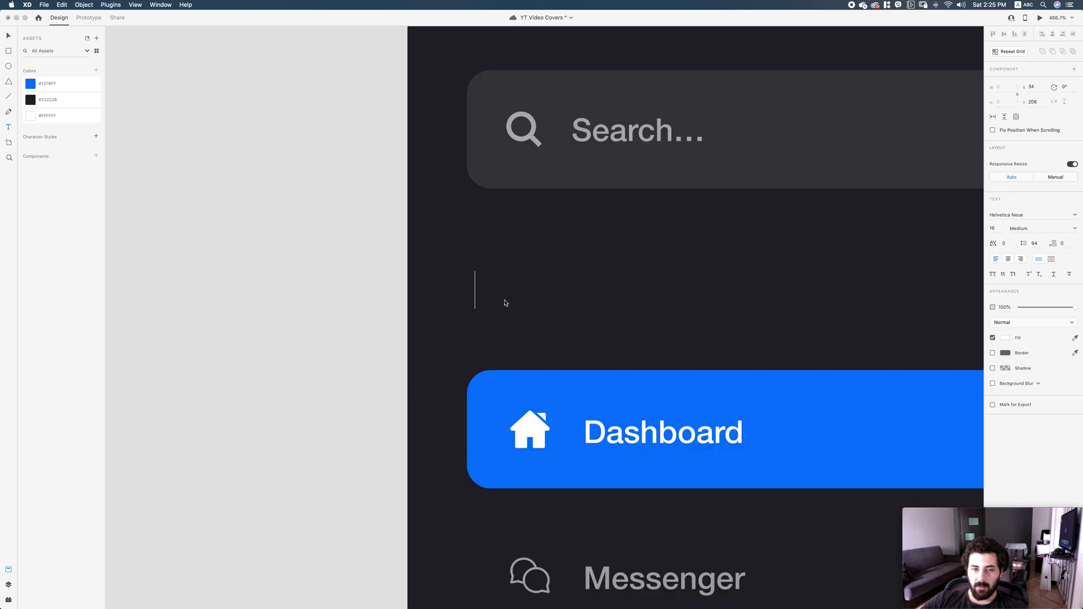
pyautogui.write('Navigation')
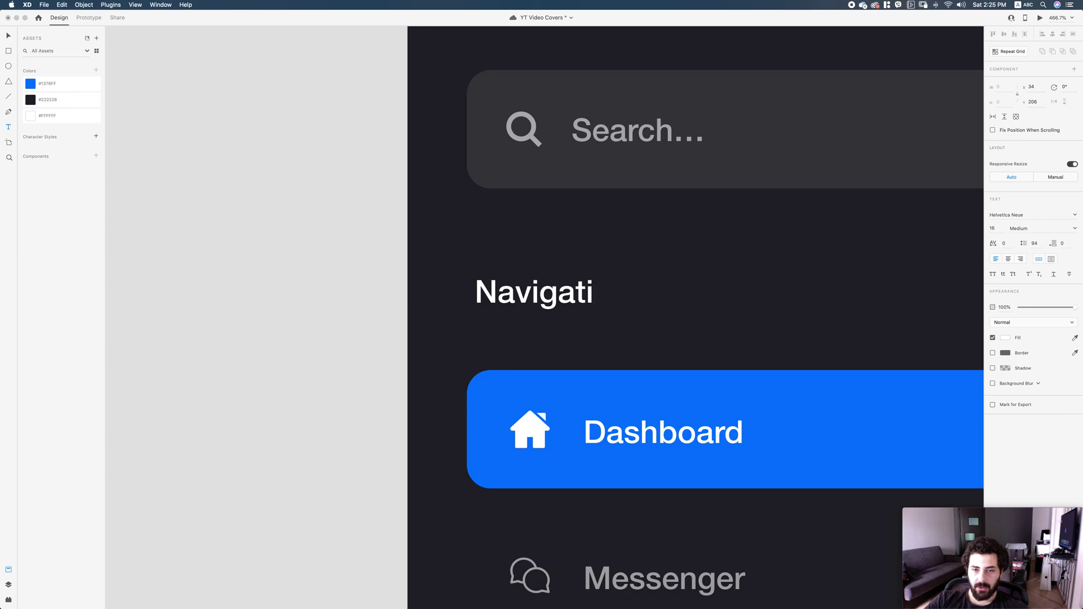
pyautogui.press('Escape')
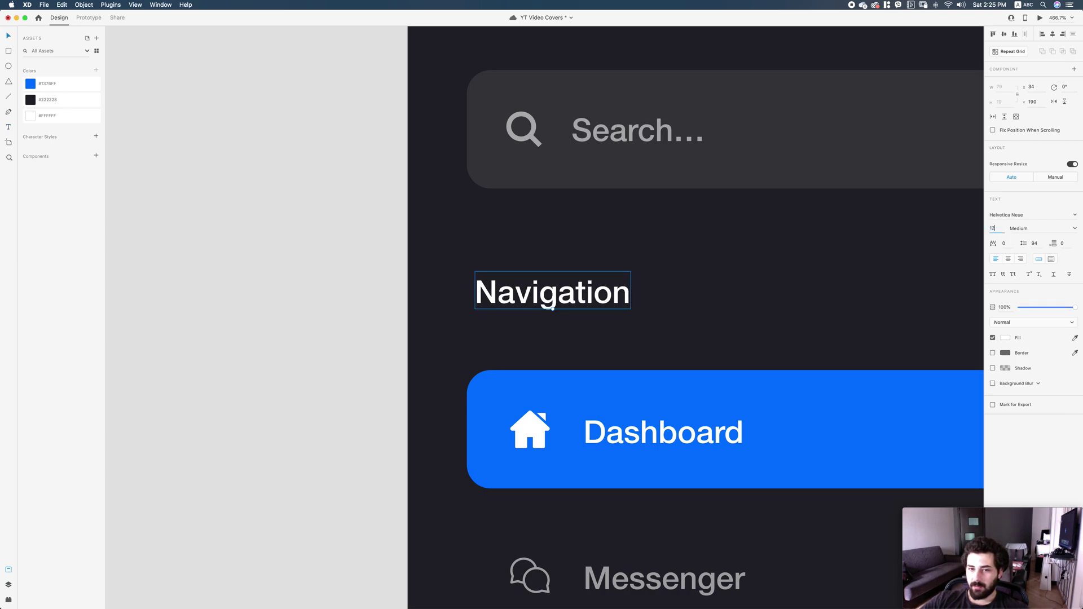
pyautogui.write('12')
pyautogui.press('Return')
pyautogui.click(1075, 229)
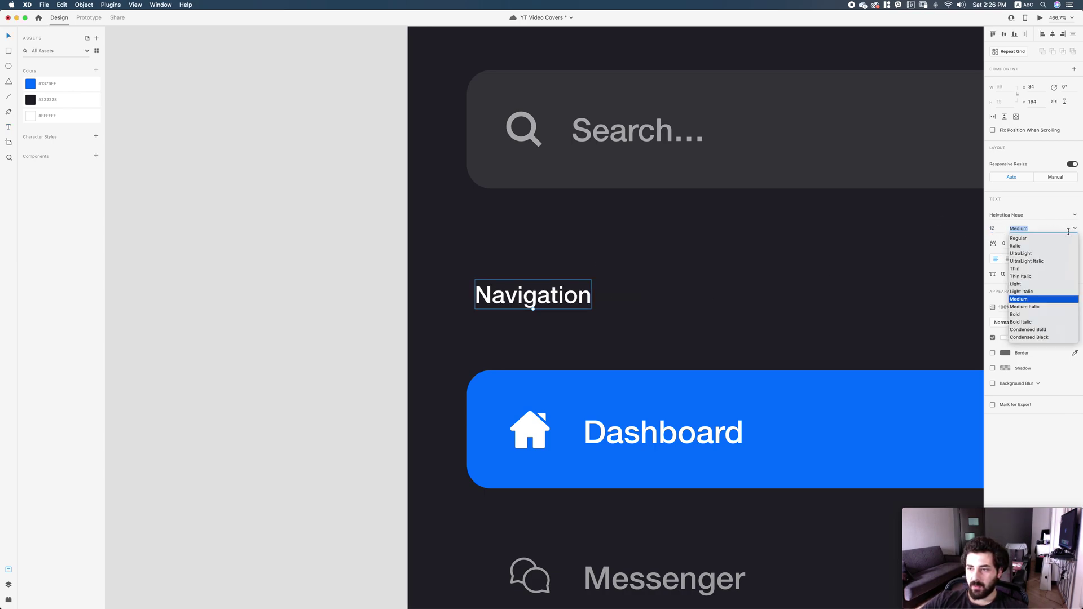
pyautogui.click(1030, 314)
pyautogui.moveTo(535, 296); pyautogui.dragTo(526, 316)
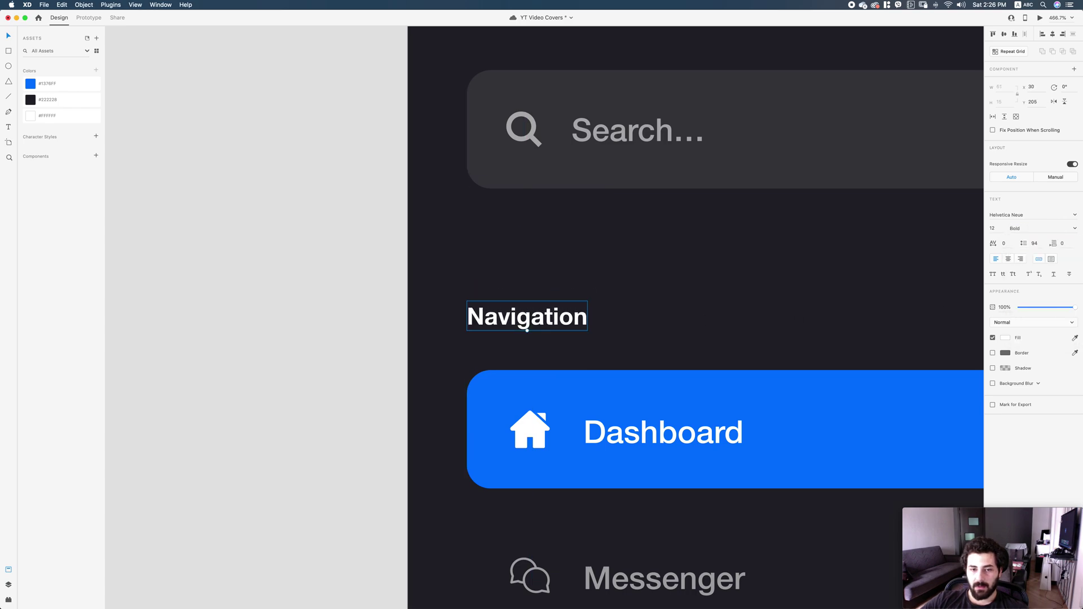
pyautogui.press('super+1')
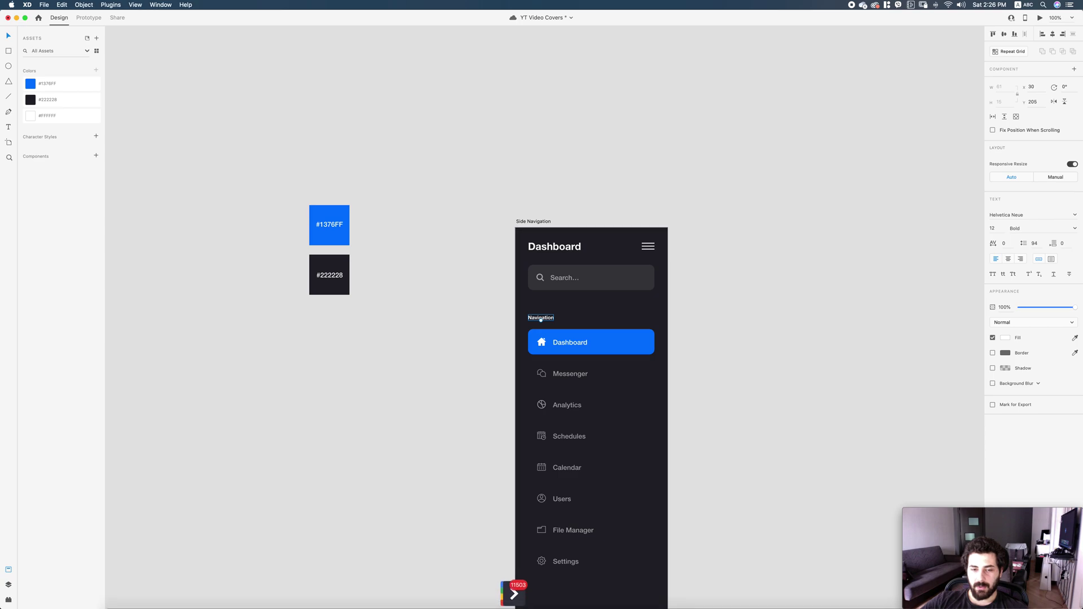
# Nudge the Navigation heading and items so the gap below the search box is 50.
pyautogui.scroll(-3, 564, 451)
pyautogui.moveTo(655, 512); pyautogui.dragTo(530, 234)
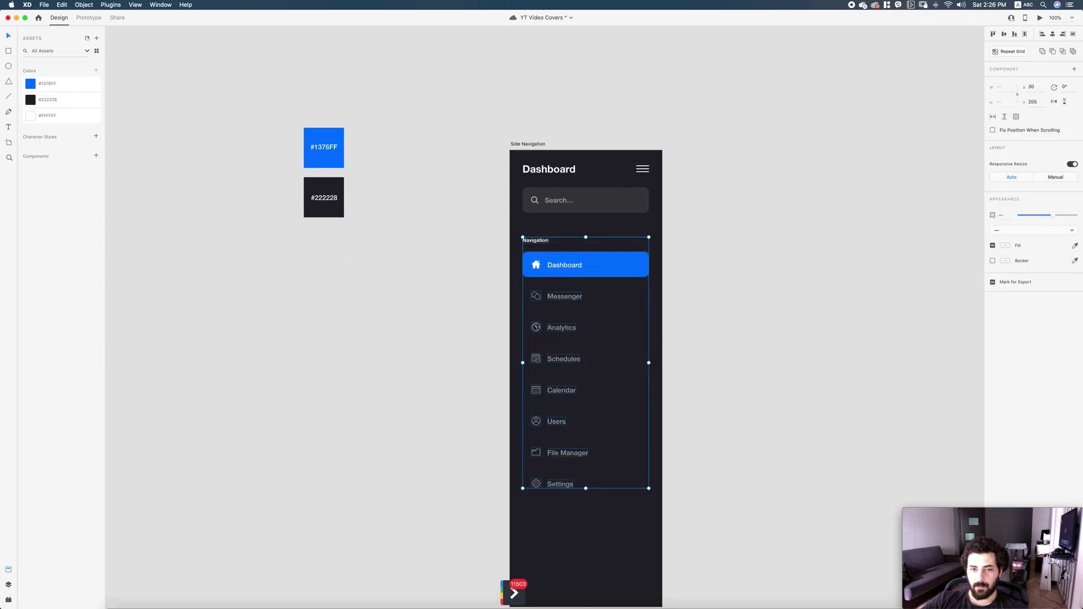
pyautogui.hotkey('shift', 'Up')
pyautogui.hotkey('shift', 'Up')
pyautogui.press('Down')
pyautogui.press('Down')
pyautogui.press('Down')
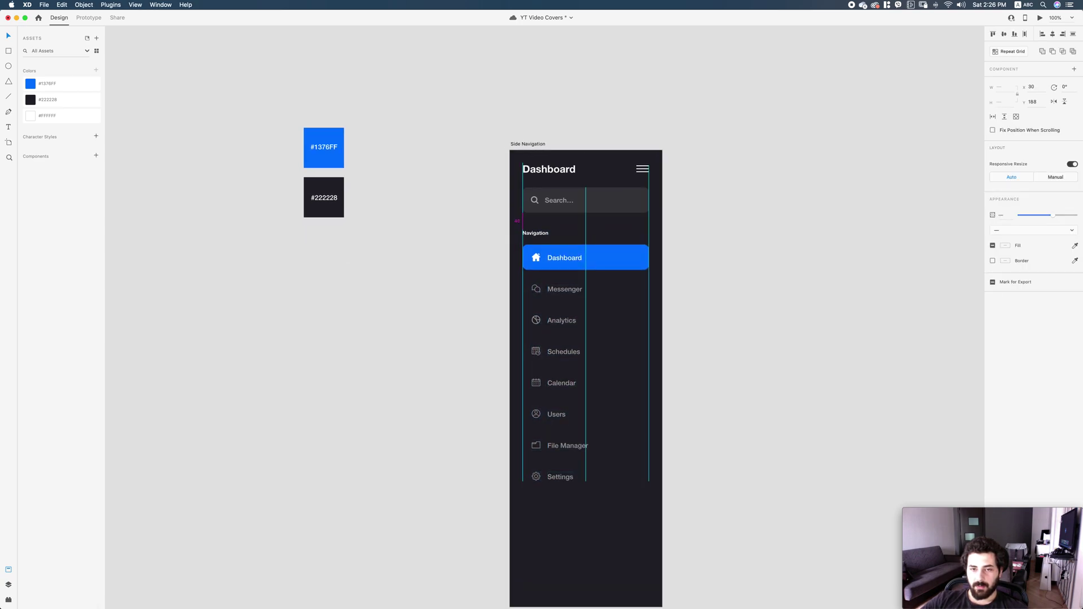
pyautogui.hotkey('shift', 'Down')
pyautogui.hscroll(2, 564, 367)
pyautogui.scroll(-1, 564, 367)
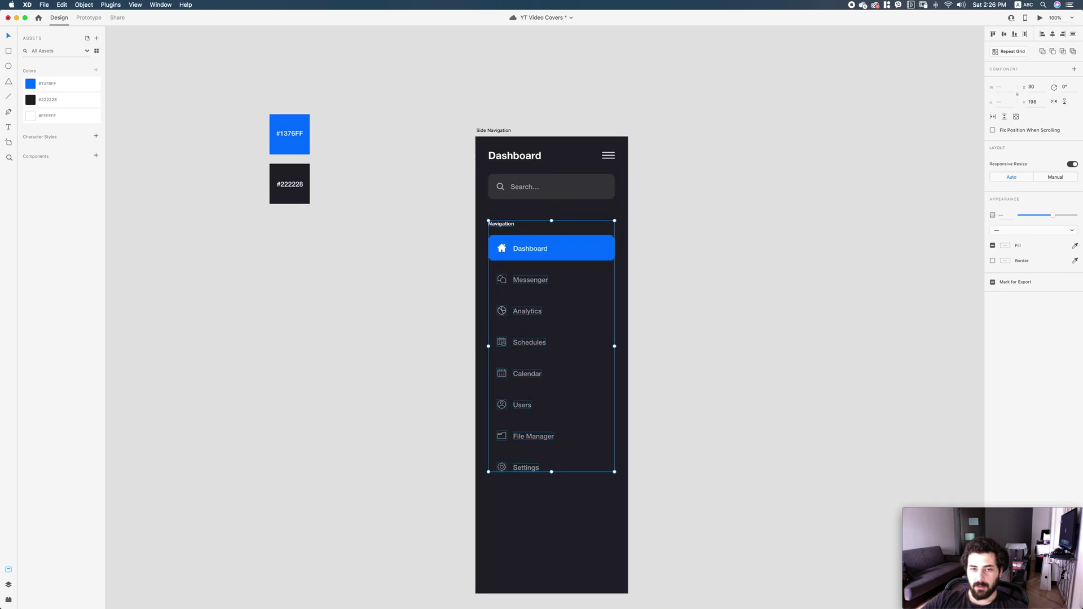
pyautogui.press('Escape')
# Dim the Navigation heading to 70% opacity.
pyautogui.hscroll(3, 564, 367)
pyautogui.scroll(-1, 564, 366)
pyautogui.click(441, 201)
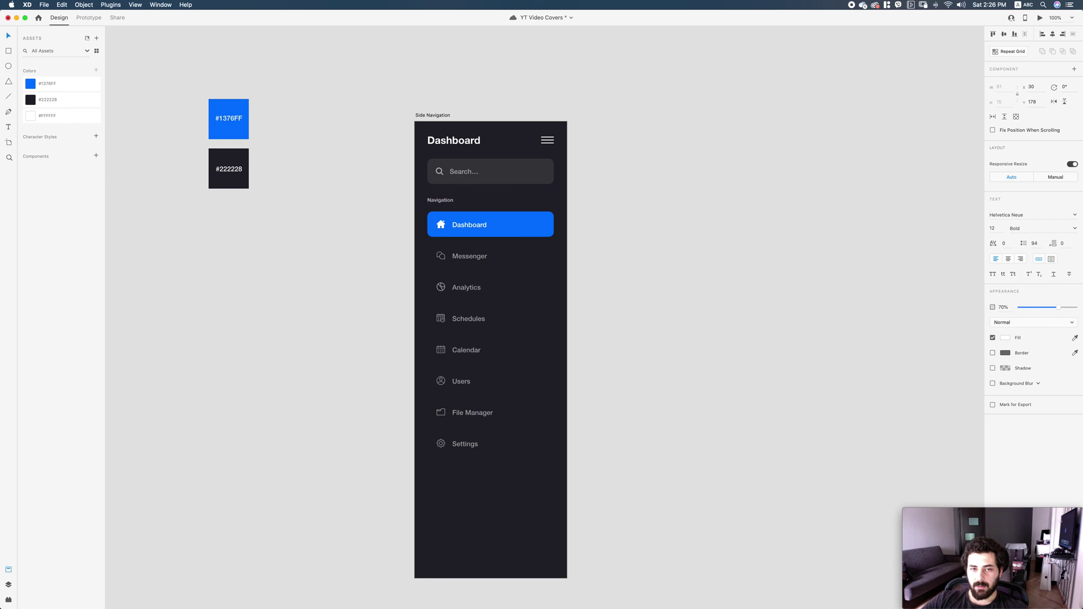
pyautogui.press('Escape')
pyautogui.scroll(-2, 564, 367)
pyautogui.hscroll(1, 565, 366)
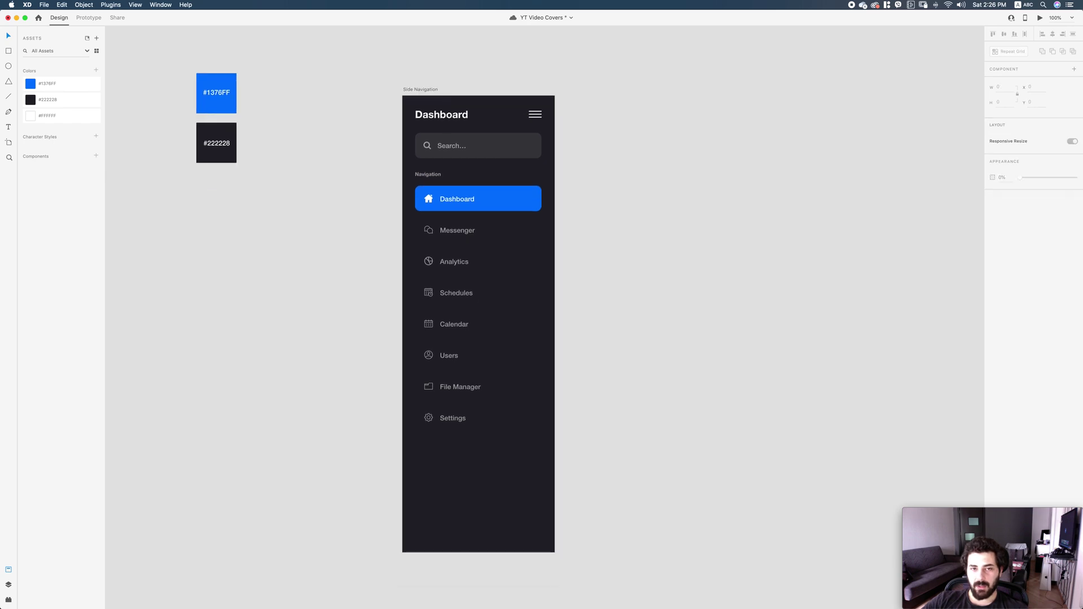
pyautogui.scroll(-4, 564, 367)
pyautogui.hscroll(-3, 564, 366)
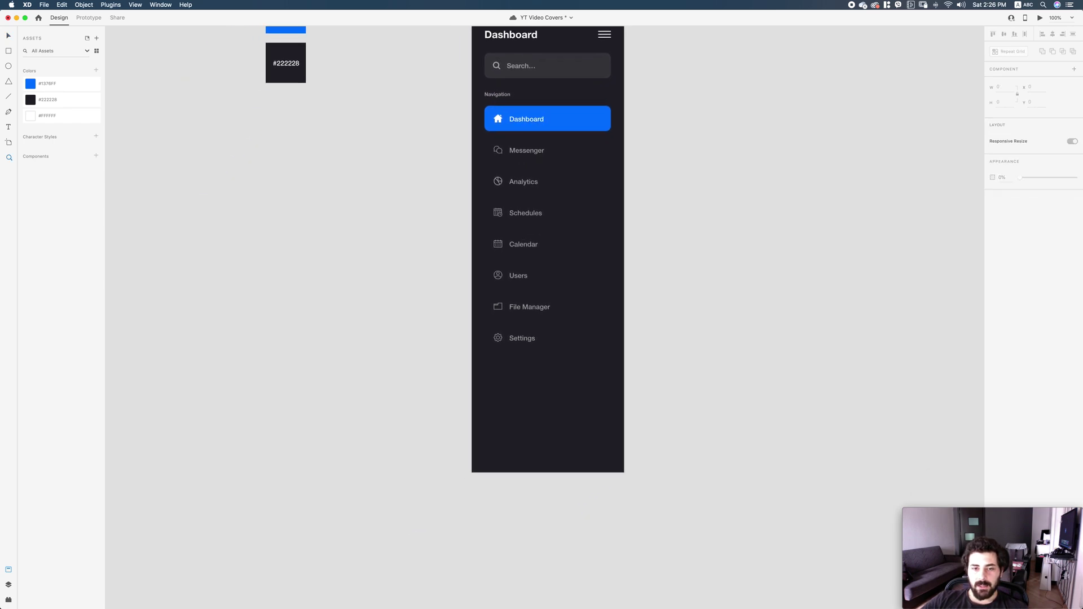
pyautogui.scroll(5, 542, 474)
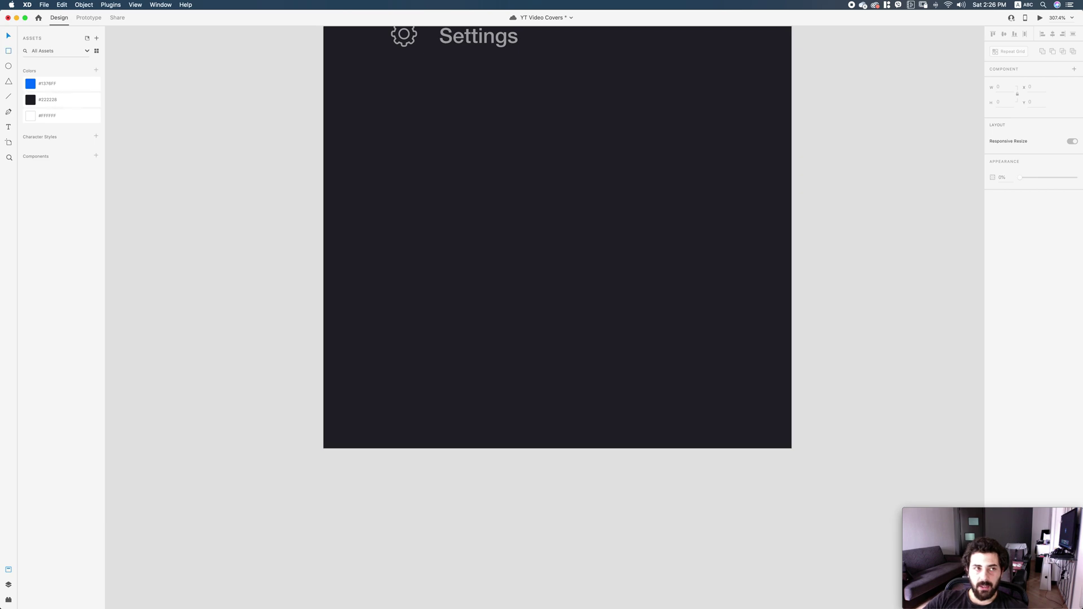
# Draw a borderless square with 12 px rounded corners in the menu's lower-left area.
pyautogui.press('super+shift+apostrophe')
pyautogui.moveTo(362, 277)
pyautogui.mouseDown()
pyautogui.moveTo(464, 379)
pyautogui.moveTo(446, 361)
pyautogui.mouseUp()
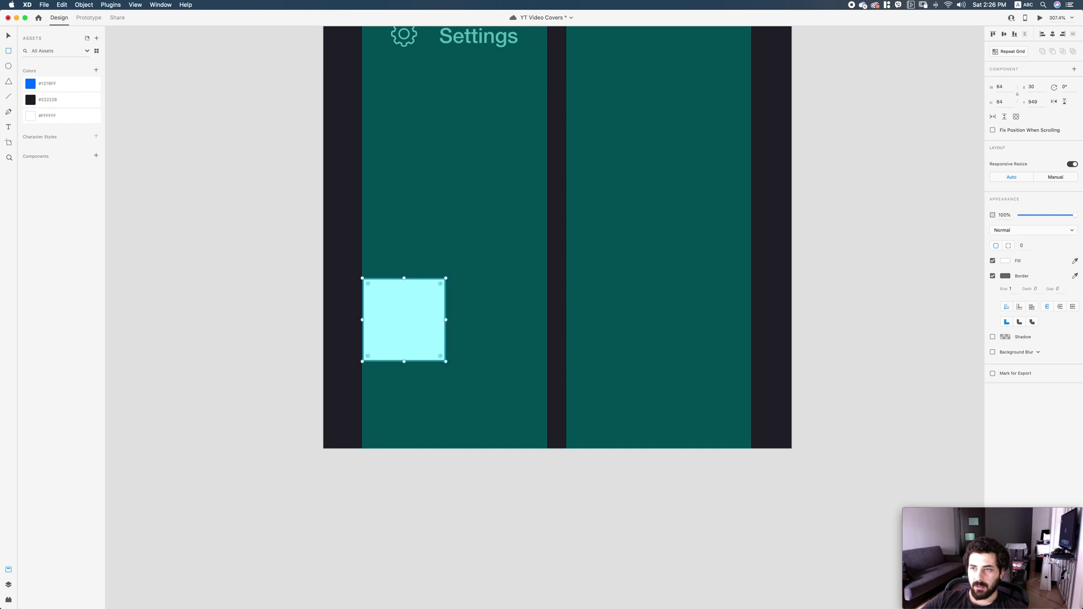
pyautogui.click(993, 276)
pyautogui.write('12')
pyautogui.press('Return')
# Move the square down to the bottom margin and start a text label beside it.
pyautogui.moveTo(397, 340); pyautogui.dragTo(418, 357)
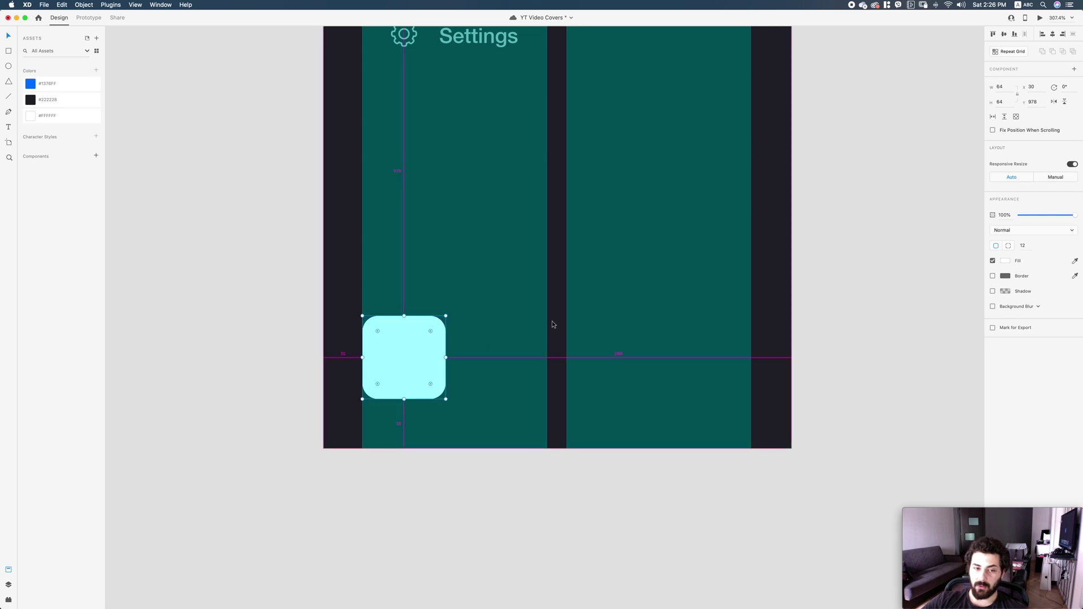
pyautogui.press('Down')
pyautogui.press('Down')
pyautogui.press('Down')
pyautogui.press('Down')
pyautogui.press('Down')
pyautogui.press('Down')
pyautogui.press('Down')
pyautogui.press('Down')
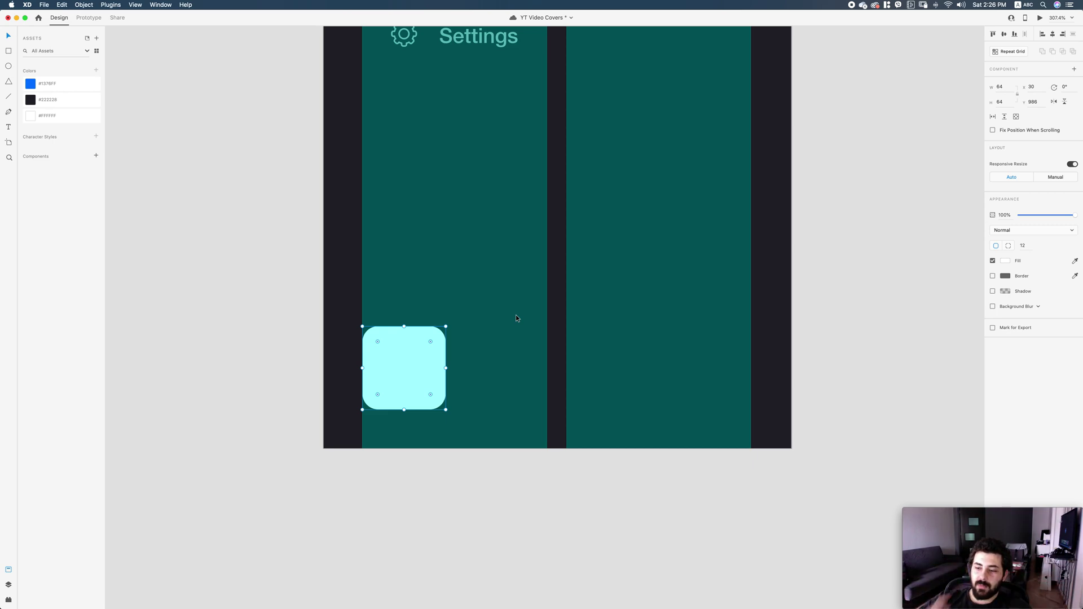
pyautogui.press('alt')
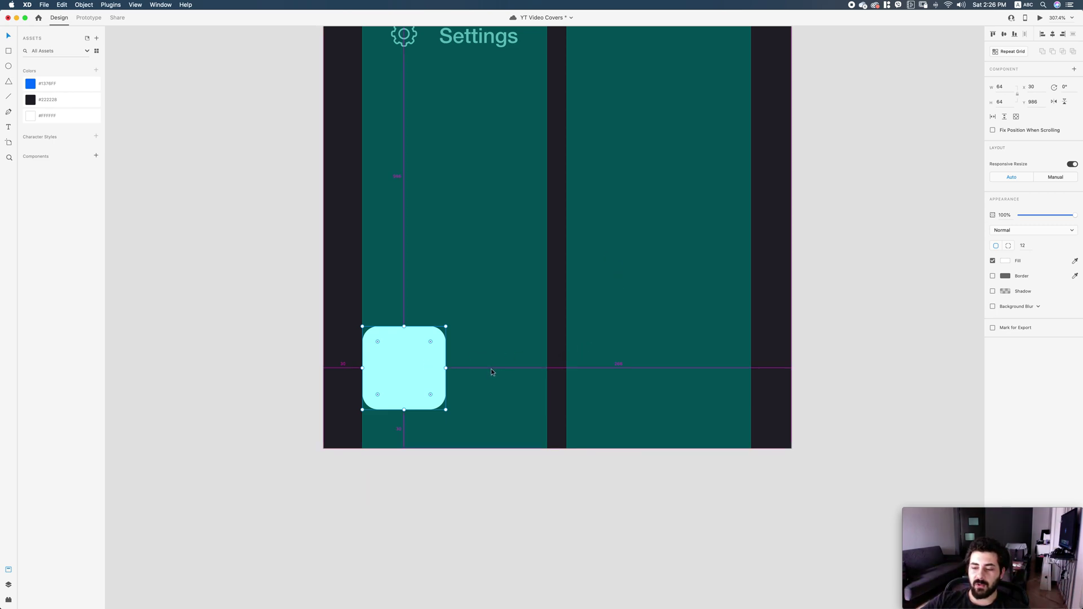
pyautogui.hscroll(-3, 546, 317)
pyautogui.scroll(1, 546, 318)
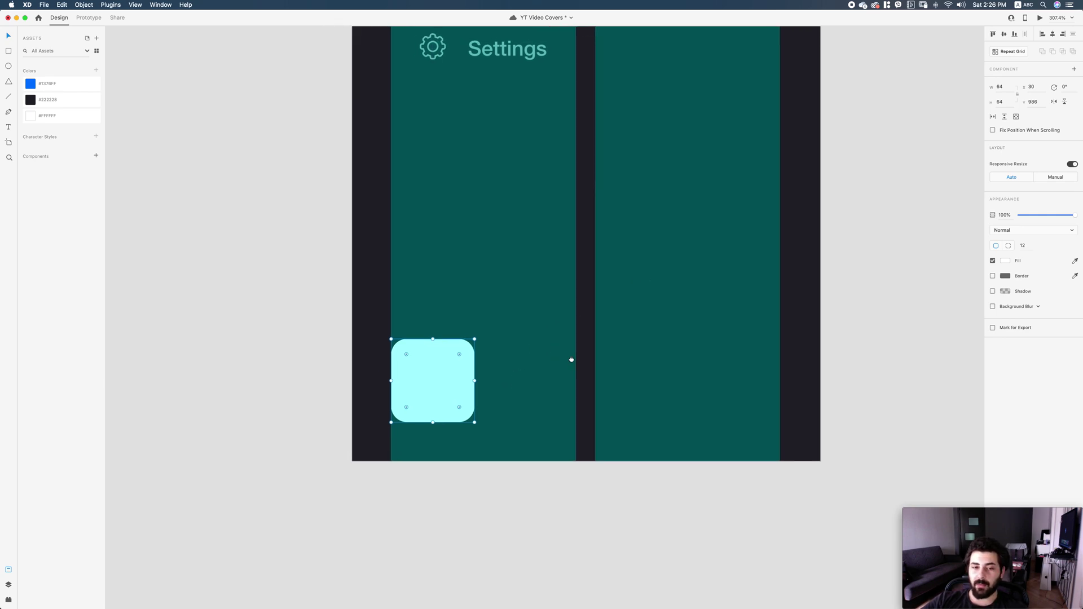
pyautogui.press('t')
pyautogui.click(502, 364)
# Type 'Hello' and duplicate it below, retyping the copy as the user's full name.
pyautogui.write('Hello')
pyautogui.press('Escape')
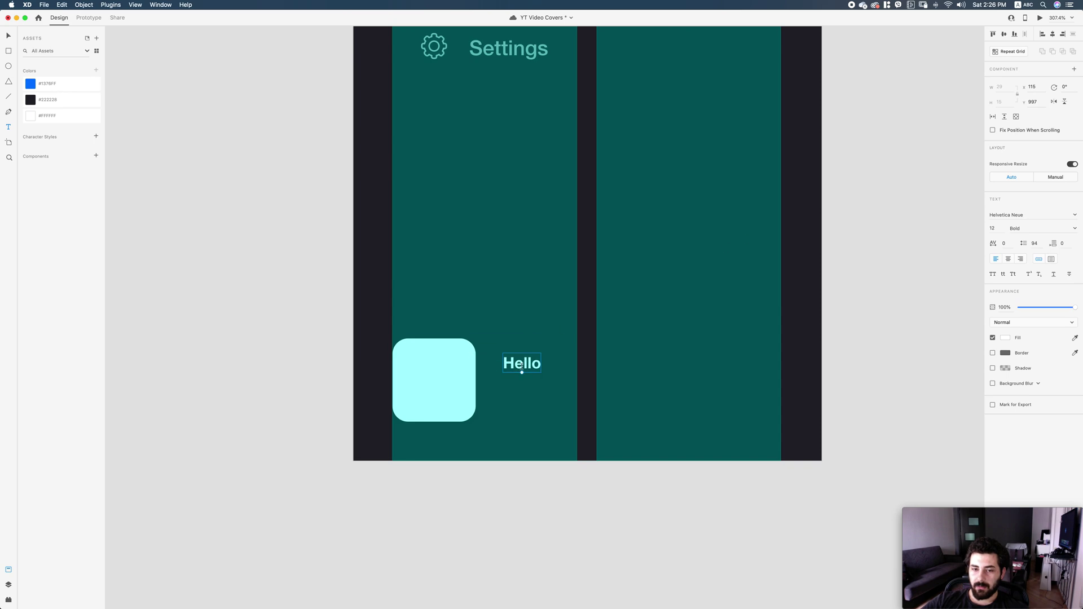
pyautogui.moveTo(528, 370); pyautogui.dragTo(527, 399)
pyautogui.doubleClick(522, 398)
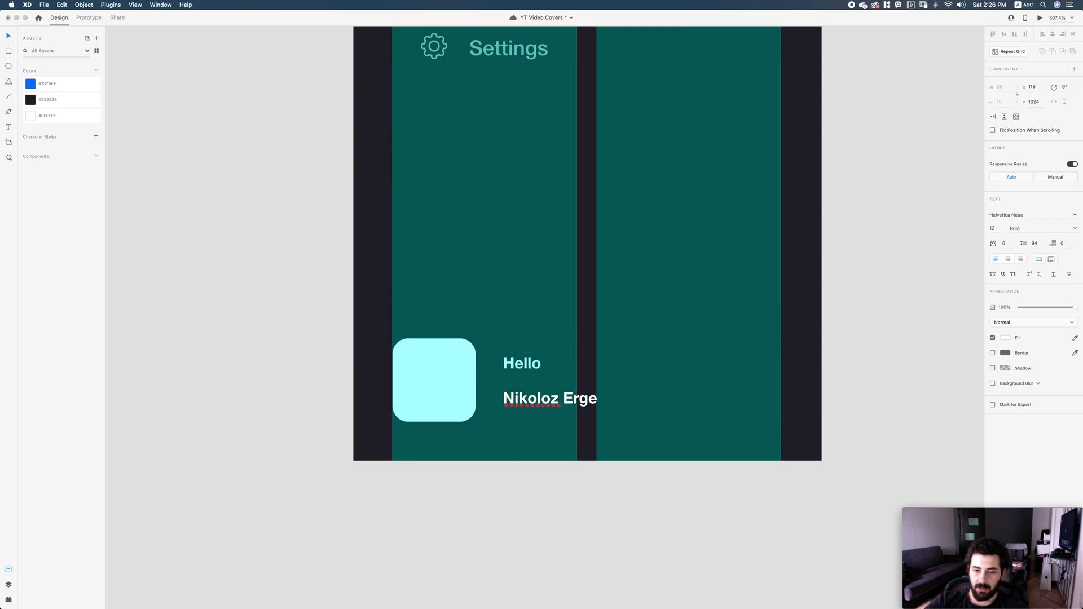
pyautogui.press('Escape')
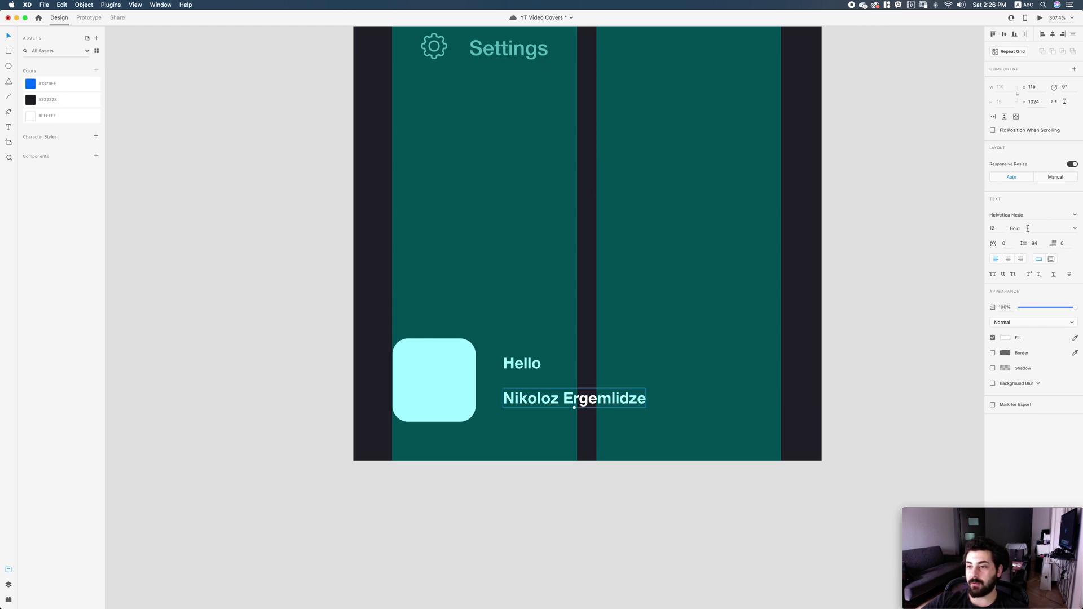
# Set the name text to 15 pt Medium and nudge it into place under Hello.
pyautogui.write('15')
pyautogui.press('Return')
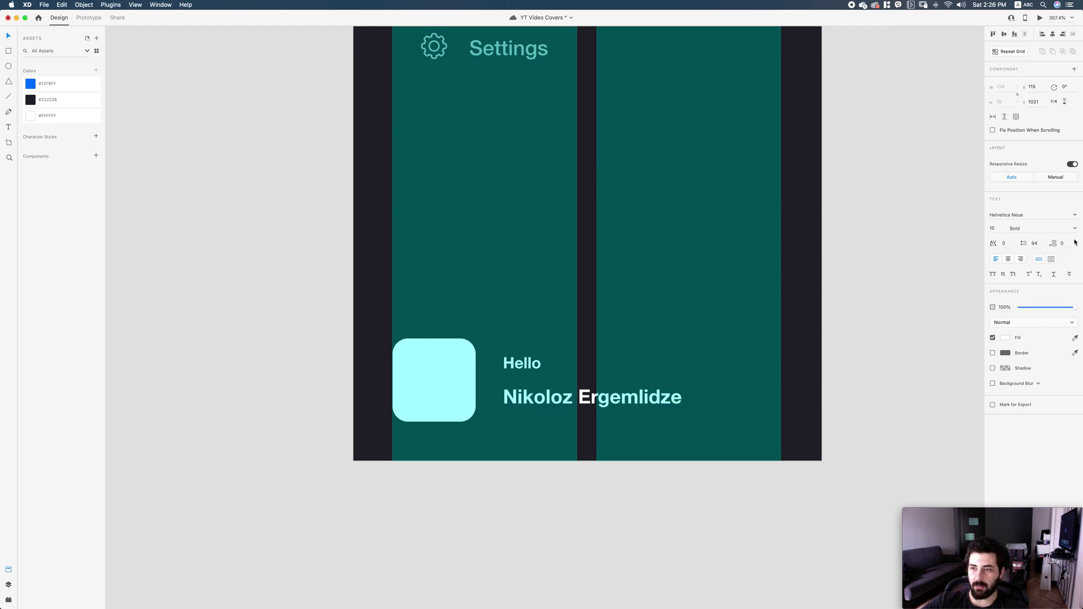
pyautogui.click(1074, 228)
pyautogui.click(1008, 302)
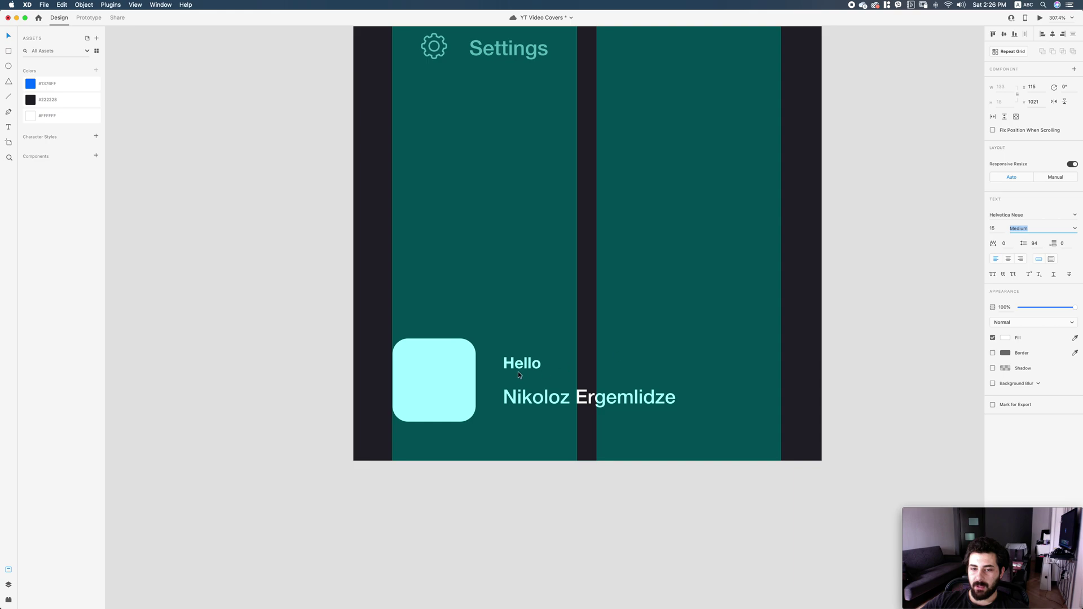
pyautogui.moveTo(546, 396); pyautogui.dragTo(547, 390)
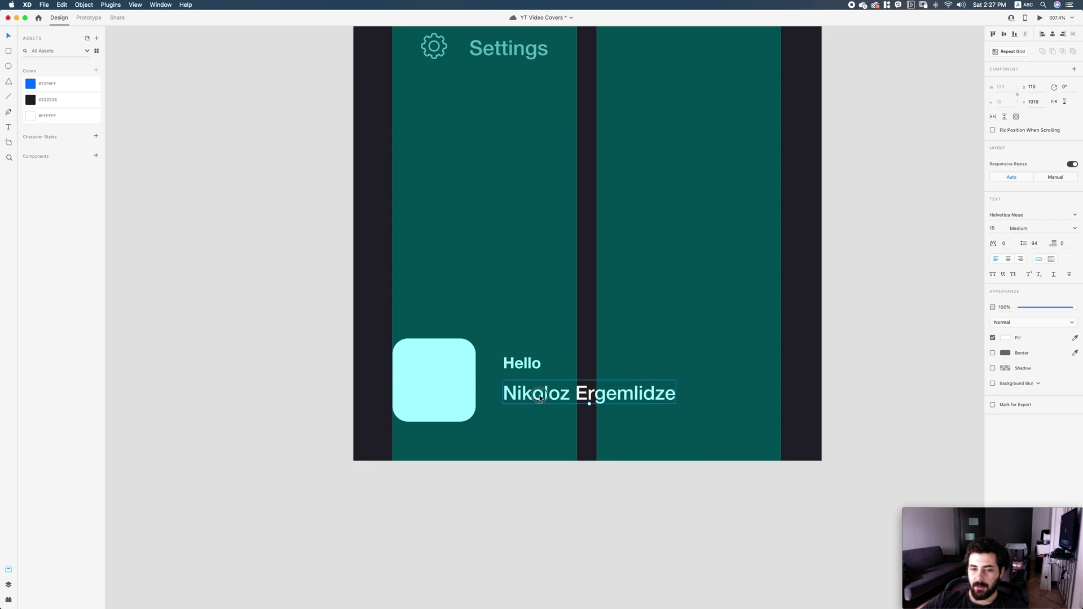
pyautogui.press('Up')
pyautogui.press('Up')
pyautogui.press('Down')
pyautogui.press('Down')
pyautogui.press('Down')
pyautogui.press('Down')
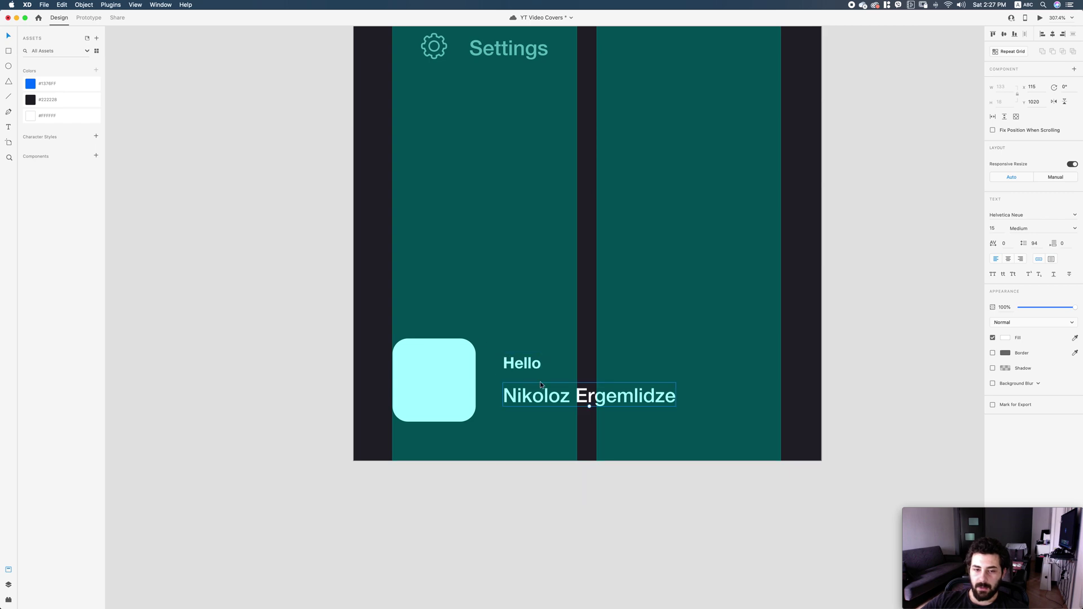
pyautogui.press('Up')
pyautogui.press('Up')
# Move both text lines together beside the avatar square, then hide the grid.
pyautogui.keyDown('shift'); pyautogui.click(516, 368); pyautogui.keyUp('shift')
pyautogui.moveTo(516, 368); pyautogui.dragTo(514, 367)
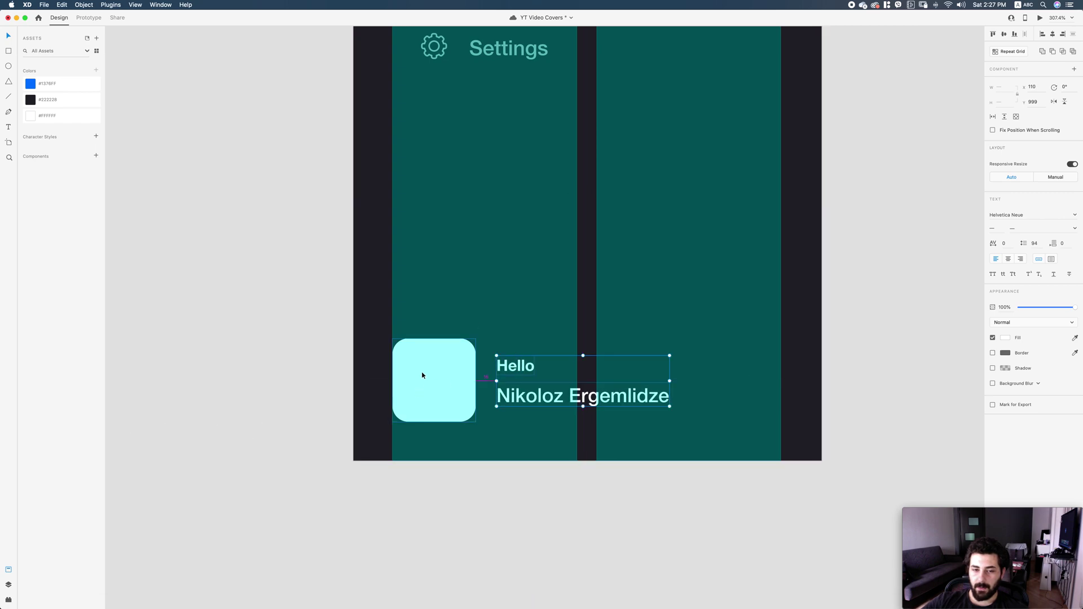
pyautogui.click(532, 338)
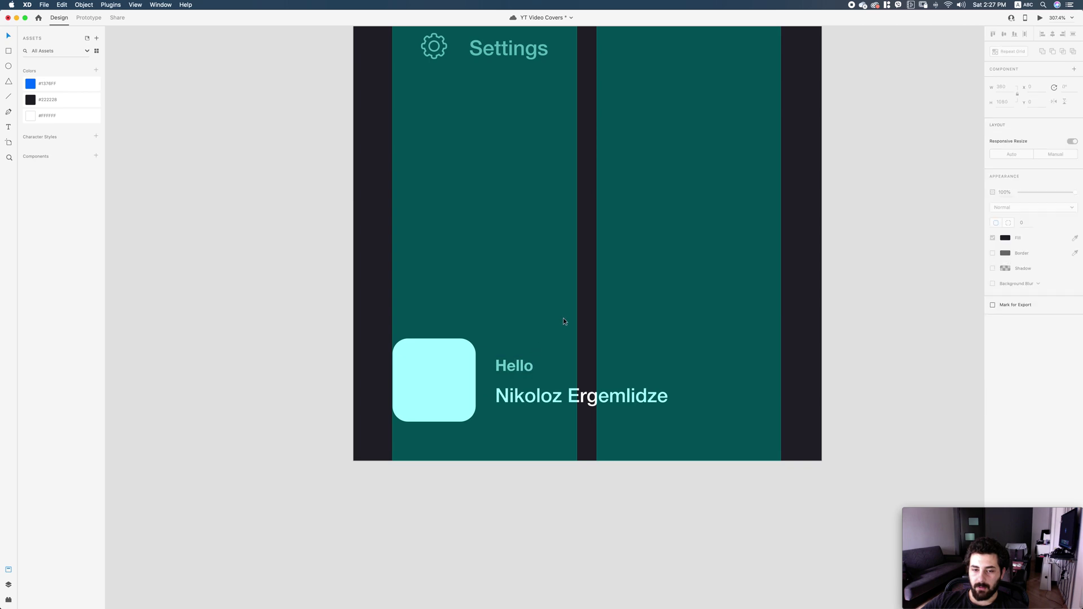
pyautogui.press('super+shift+apostrophe')
pyautogui.press('super+1')
pyautogui.press('z')
pyautogui.scroll(2, 506, 343)
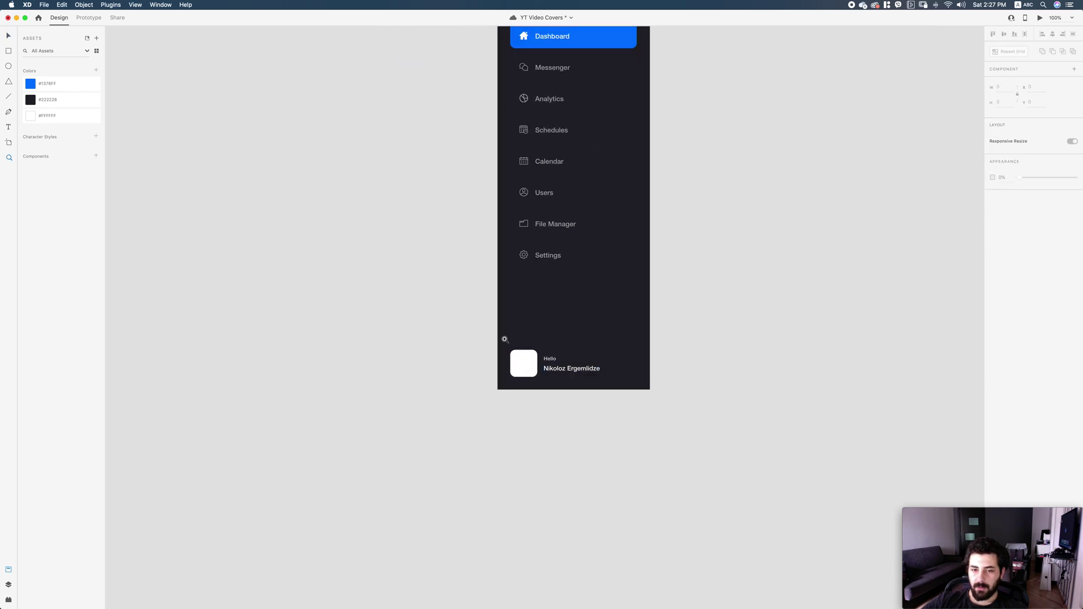
pyautogui.moveTo(506, 344); pyautogui.dragTo(585, 389)
# Centre the Hello and name texts vertically on the avatar square.
pyautogui.click(597, 387)
pyautogui.keyDown('shift'); pyautogui.click(620, 316); pyautogui.keyUp('shift')
pyautogui.moveTo(620, 323); pyautogui.dragTo(621, 328)
pyautogui.click(644, 244)
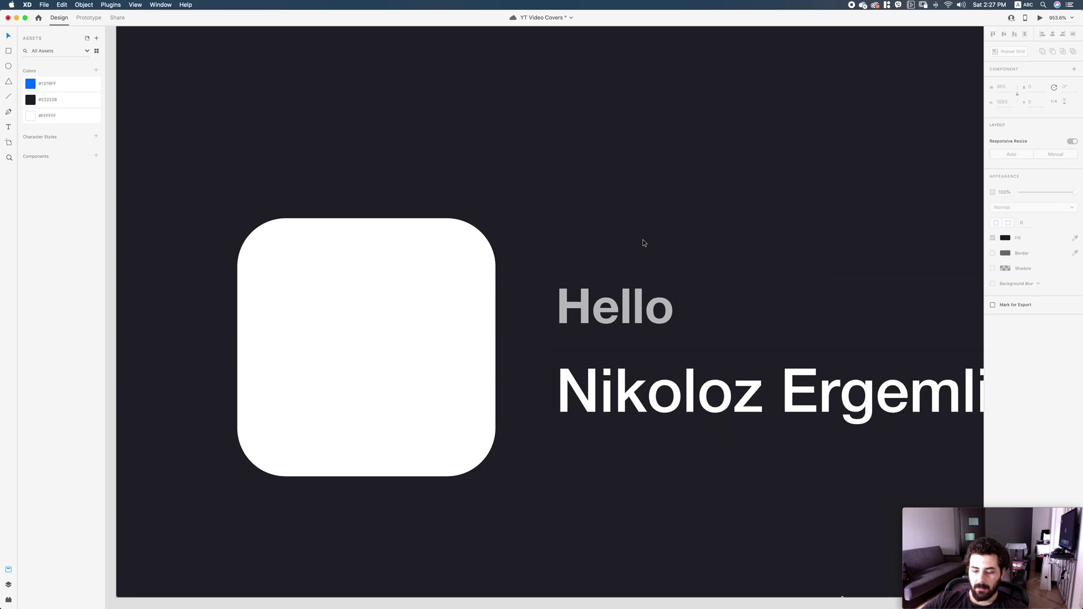
pyautogui.press('super+shift+apostrophe')
pyautogui.press('super+1')
pyautogui.press('super+shift+apostrophe')
pyautogui.press('super+shift+apostrophe')
pyautogui.press('super+shift+apostrophe')
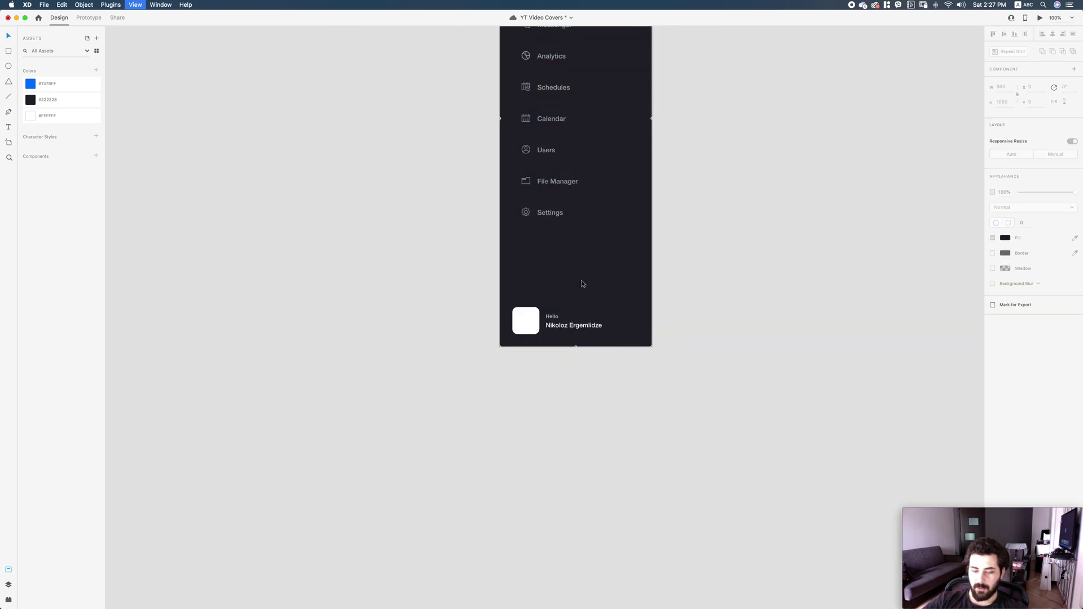
pyautogui.scroll(3, 583, 284)
pyautogui.scroll(5, 558, 341)
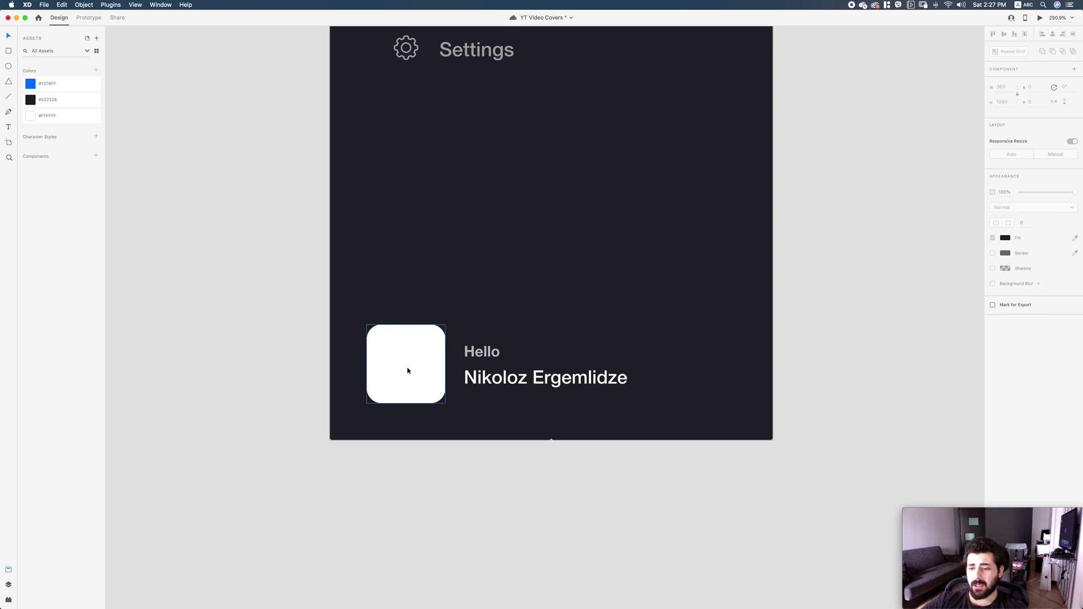
# Draw a 24×24 borderless square with 8 px corner radius at 10% opacity.
pyautogui.moveTo(650, 254); pyautogui.dragTo(679, 283)
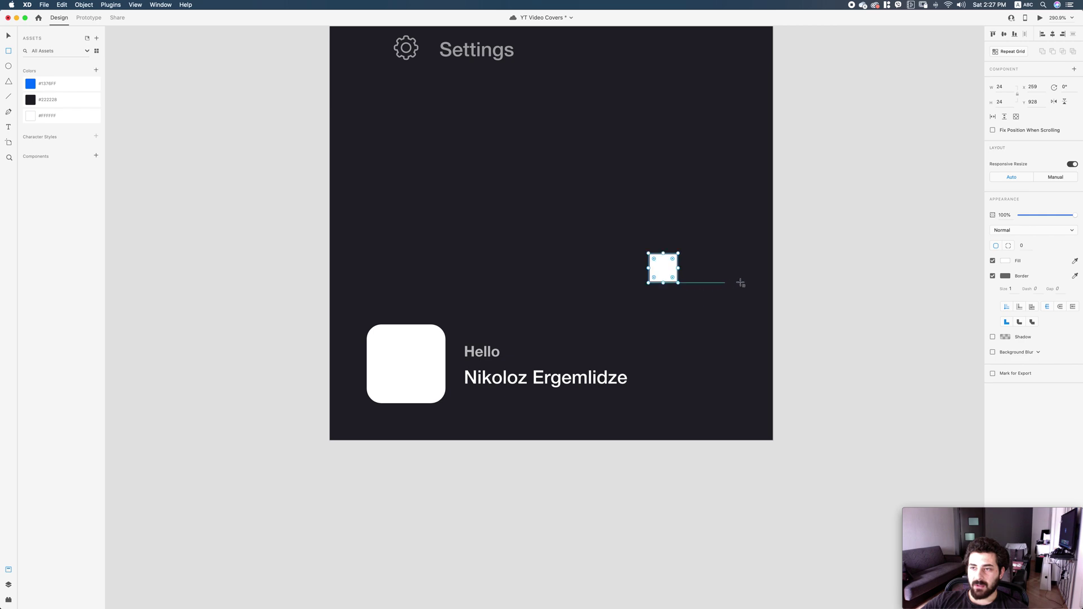
pyautogui.click(993, 275)
pyautogui.click(1019, 246)
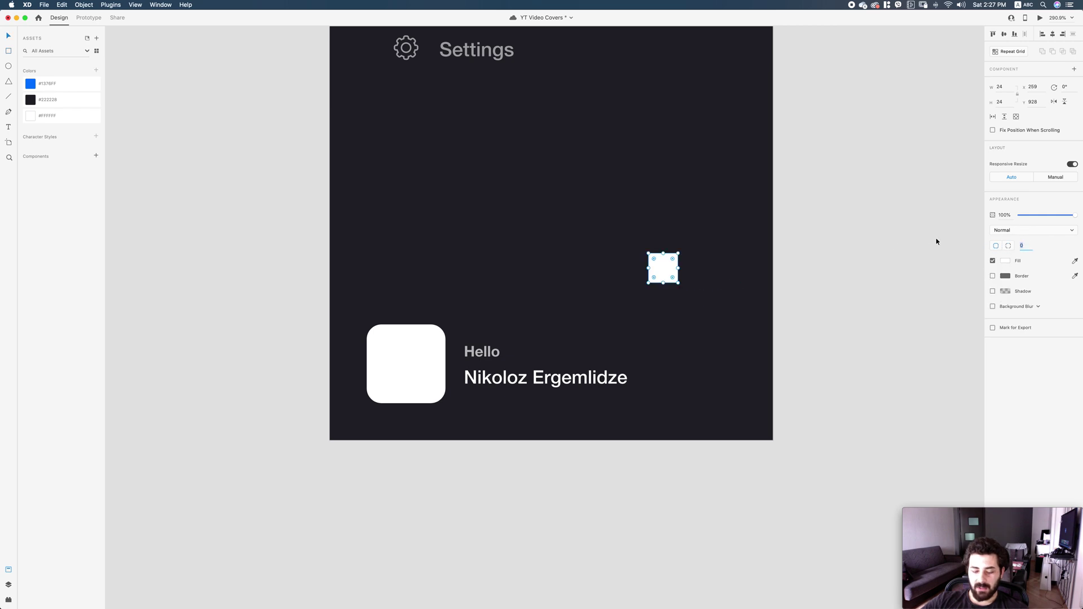
pyautogui.write('8')
pyautogui.press('Return')
pyautogui.click(736, 295)
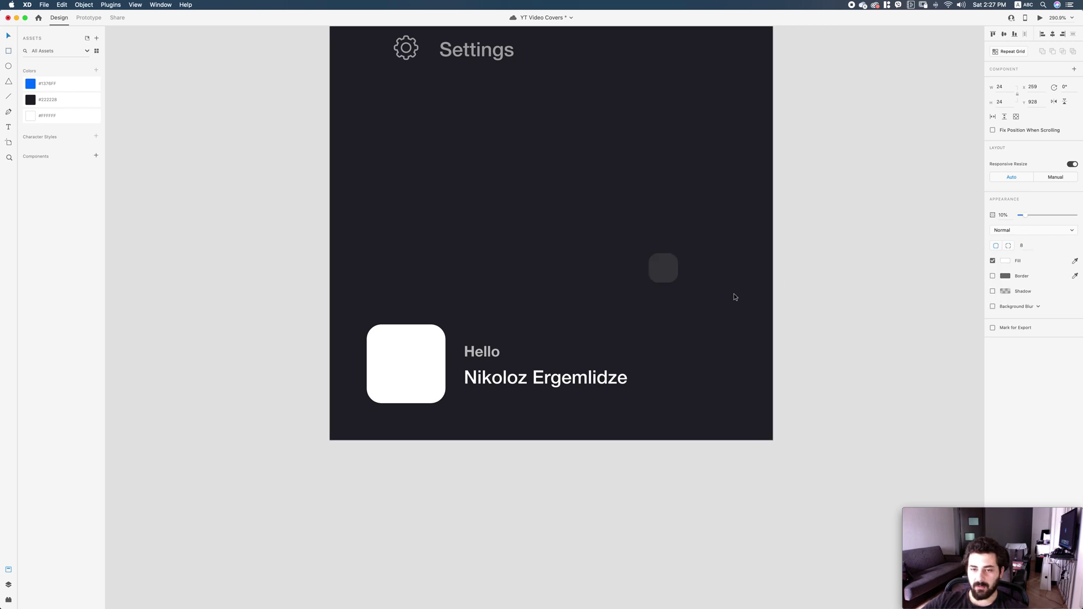
pyautogui.moveTo(341, 606)
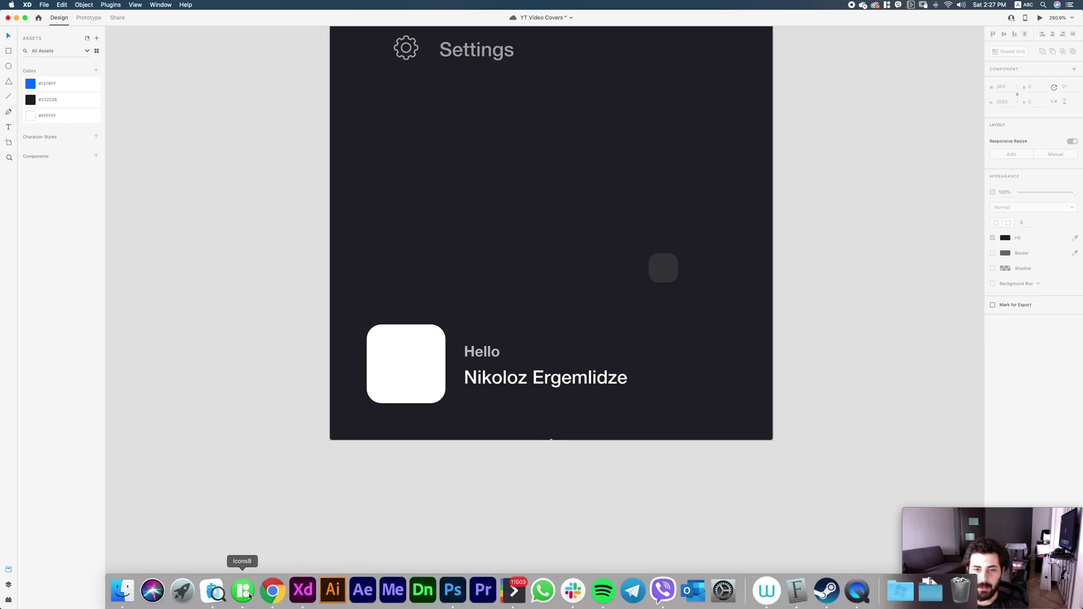
# Drag a chevron from Icons8 onto the artboard and rotate it -90° to point right.
pyautogui.click(251, 597)
pyautogui.moveTo(626, 196); pyautogui.dragTo(731, 263)
pyautogui.press('super+3')
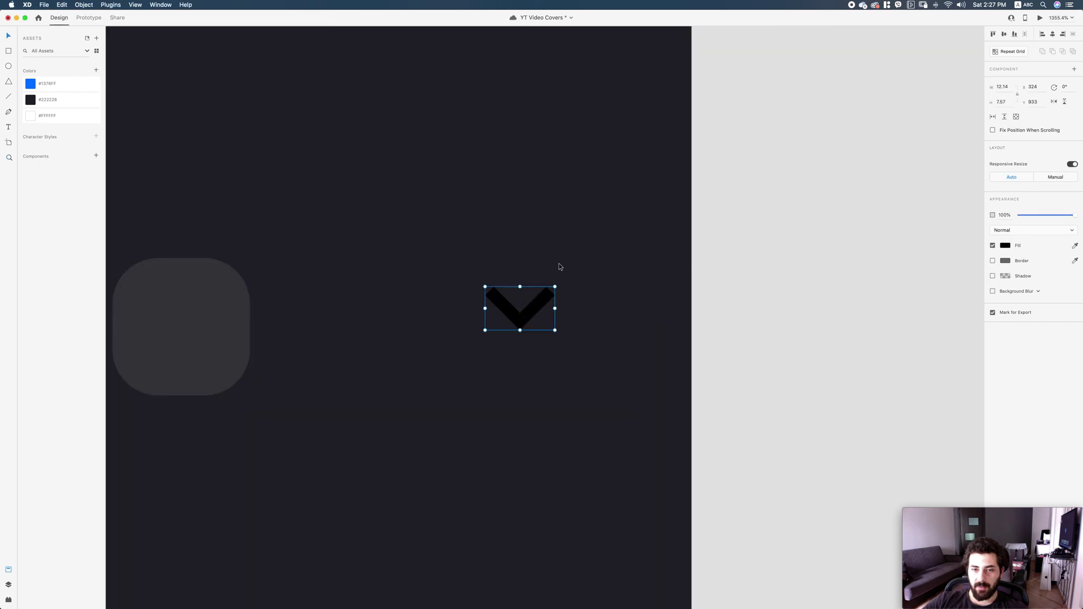
pyautogui.moveTo(553, 280); pyautogui.dragTo(492, 246)
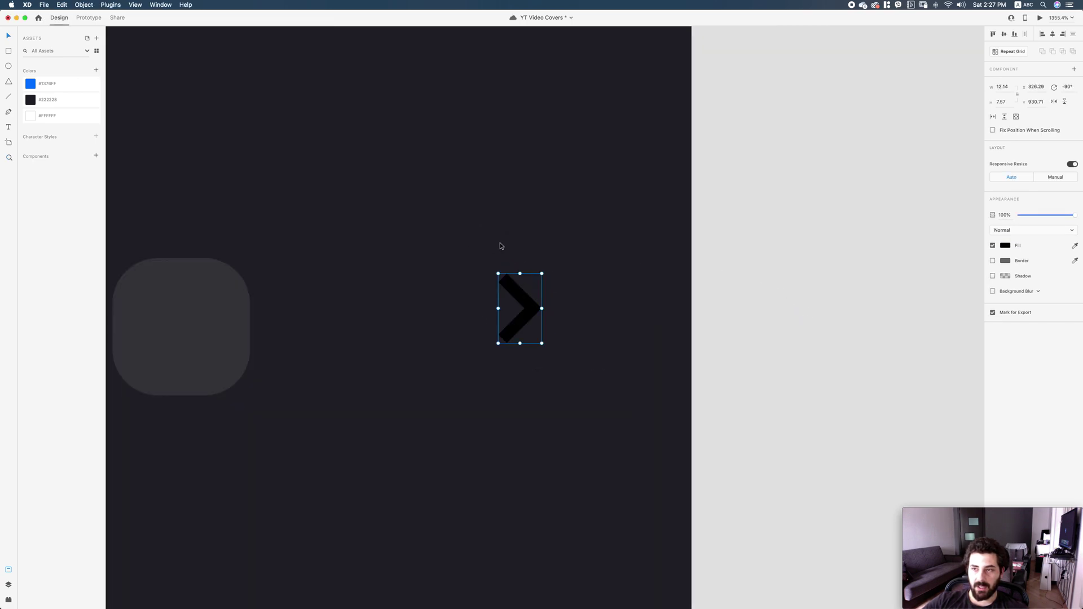
# Size the chevron to W 10, H 6 and round its position to X 268, Y 934.
pyautogui.click(1010, 86)
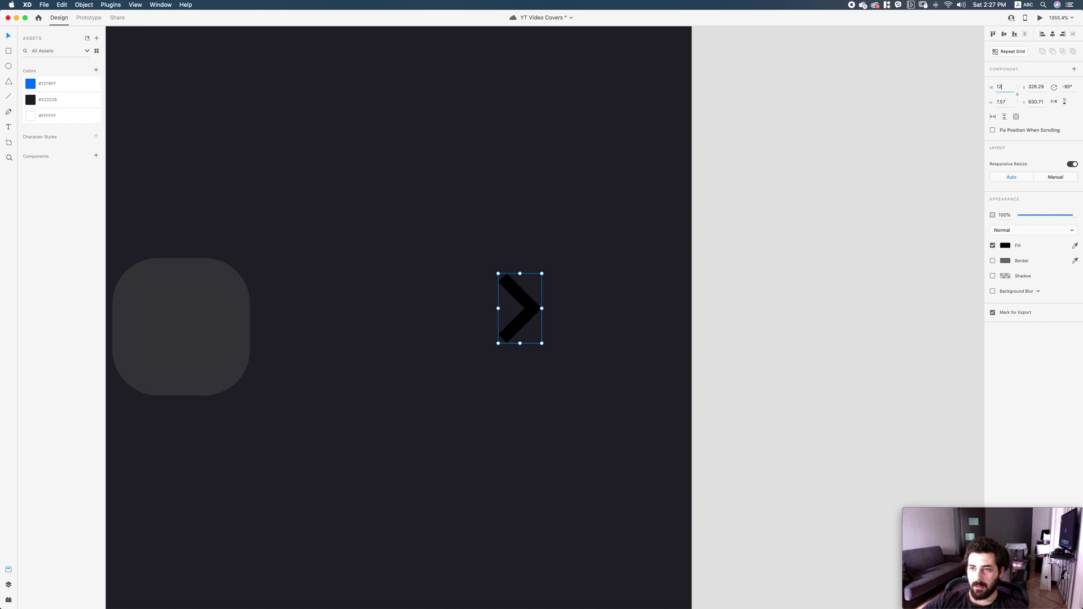
pyautogui.write('10')
pyautogui.press('Return')
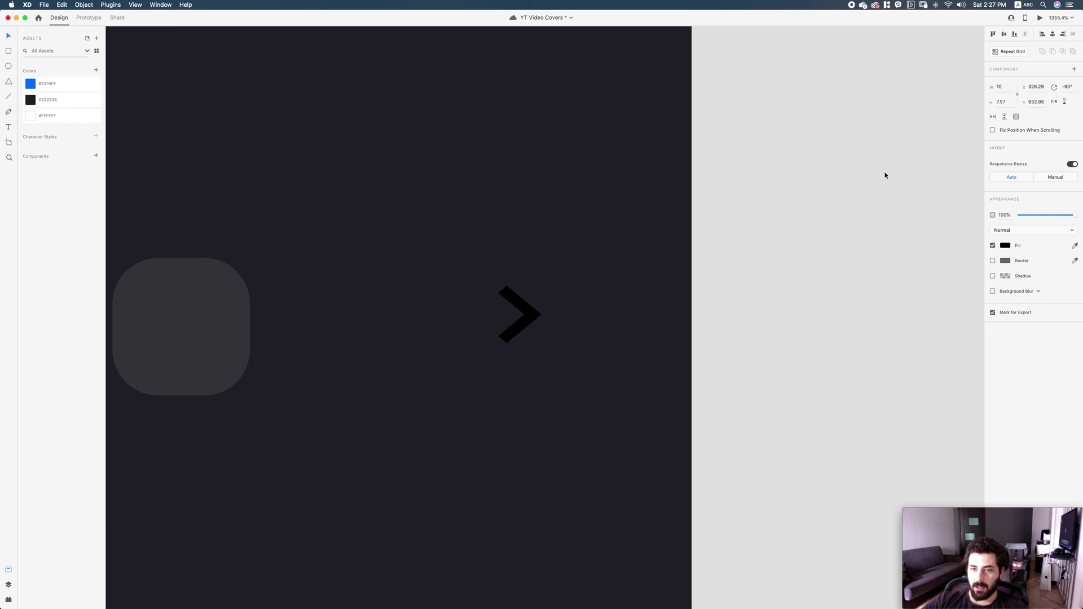
pyautogui.write('6')
pyautogui.press('Return')
pyautogui.hscroll(-5, 529, 327)
pyautogui.moveTo(781, 321); pyautogui.dragTo(455, 337)
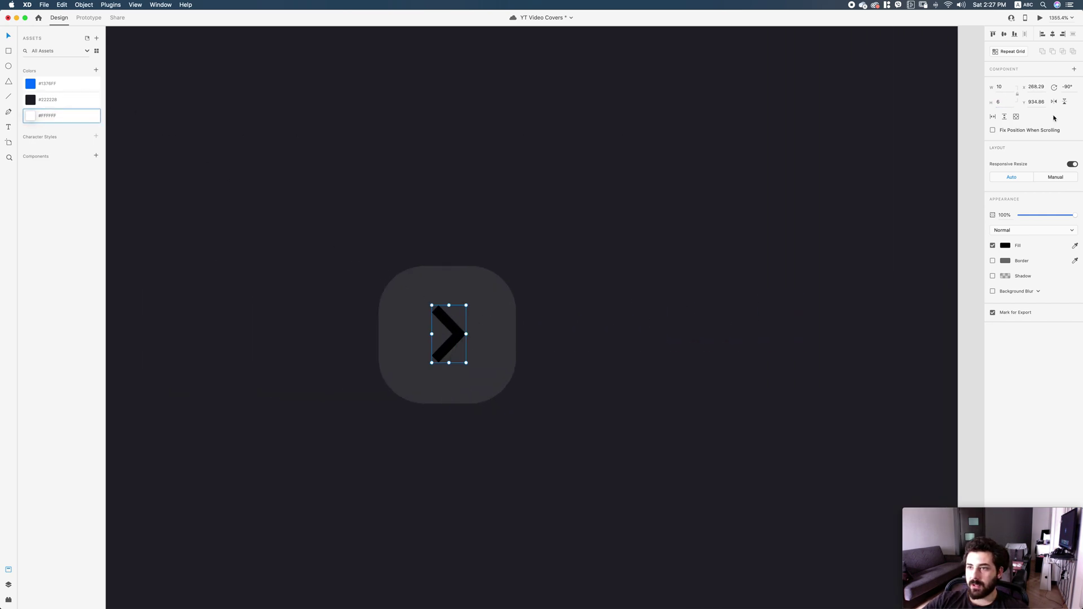
pyautogui.press('BackSpace')
pyautogui.press('BackSpace')
pyautogui.press('Return')
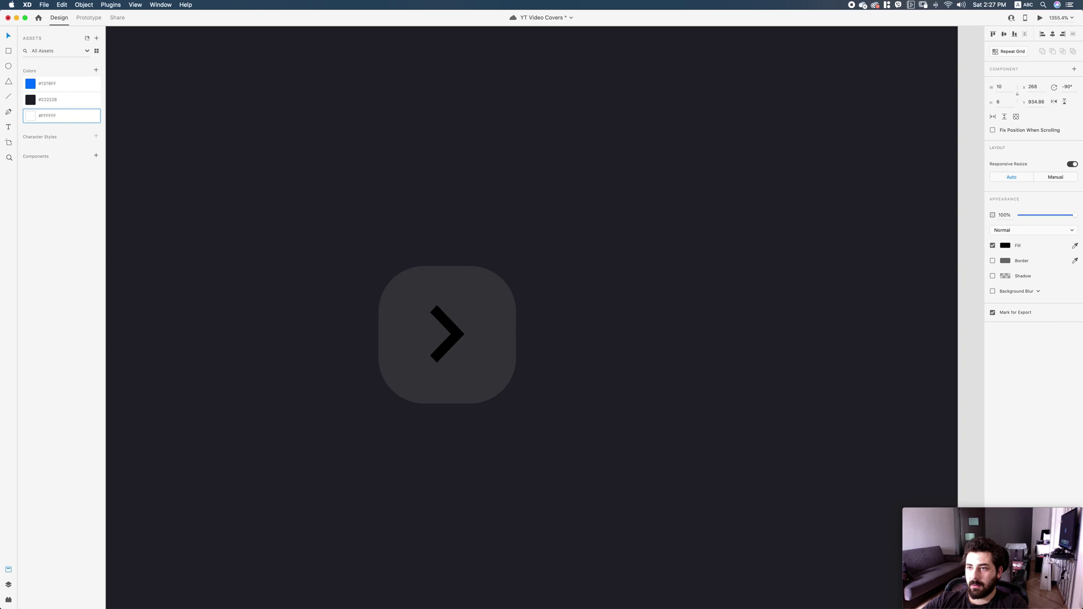
pyautogui.press('BackSpace')
pyautogui.press('Return')
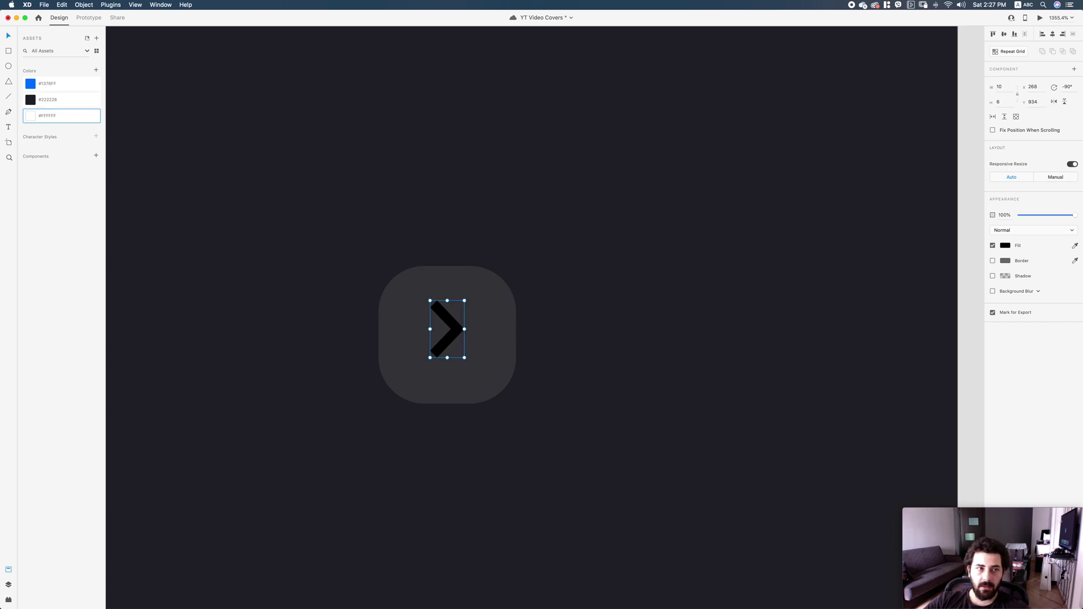
# Fill the chevron white, centre it in the faint square, and group them.
pyautogui.click(30, 115)
pyautogui.press('super+a')
pyautogui.hotkey('shift', 'm')
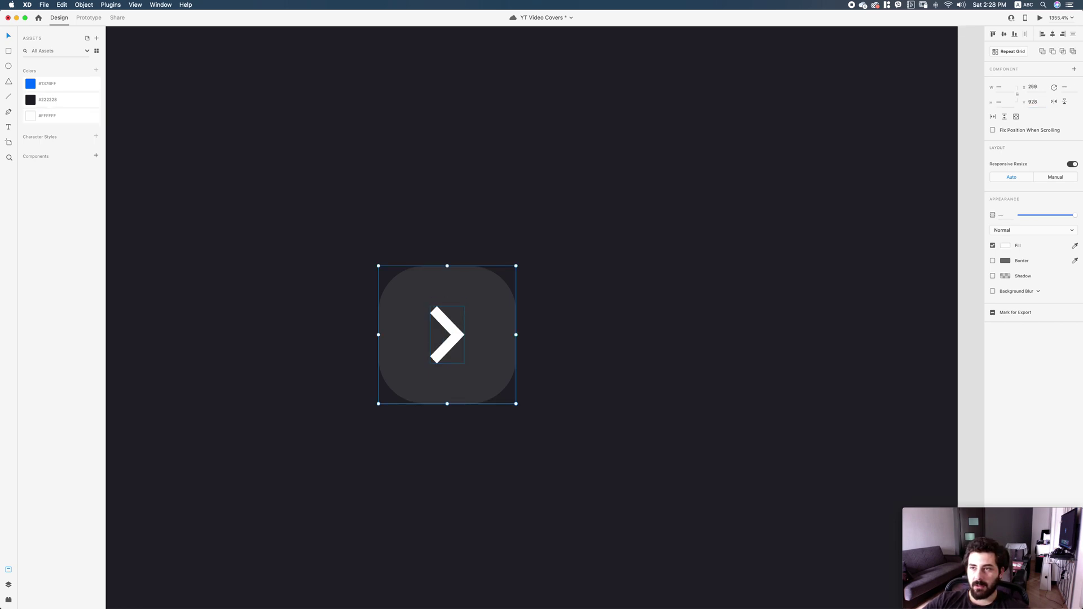
pyautogui.press('super+0')
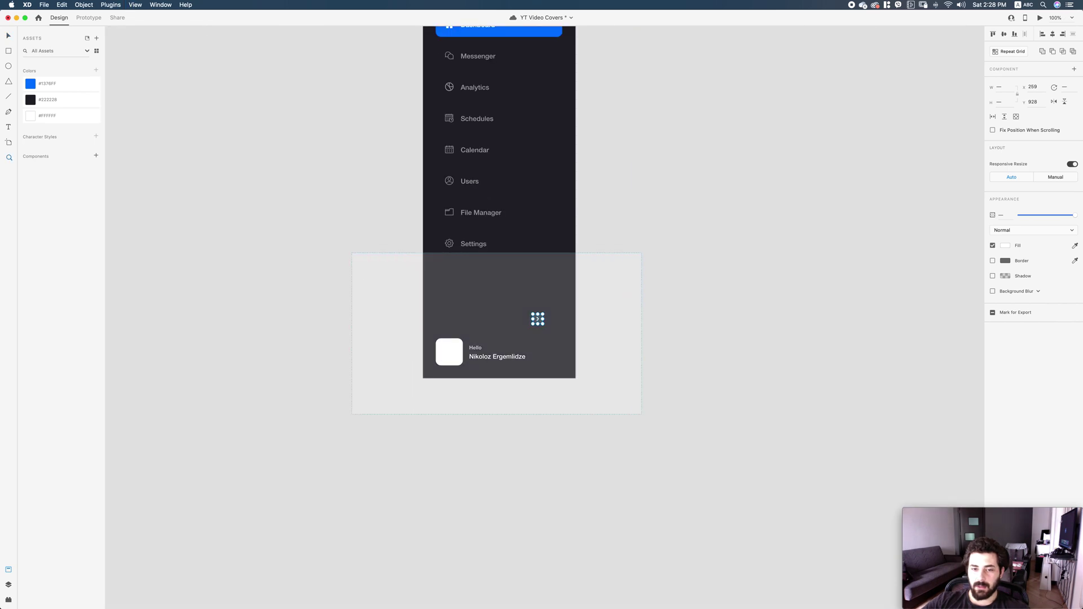
pyautogui.scroll(3, 541, 338)
pyautogui.press('super+g')
# Move the chevron button beside the name and snap it to the grid's right edge.
pyautogui.moveTo(649, 276); pyautogui.dragTo(692, 368)
pyautogui.press('super+a')
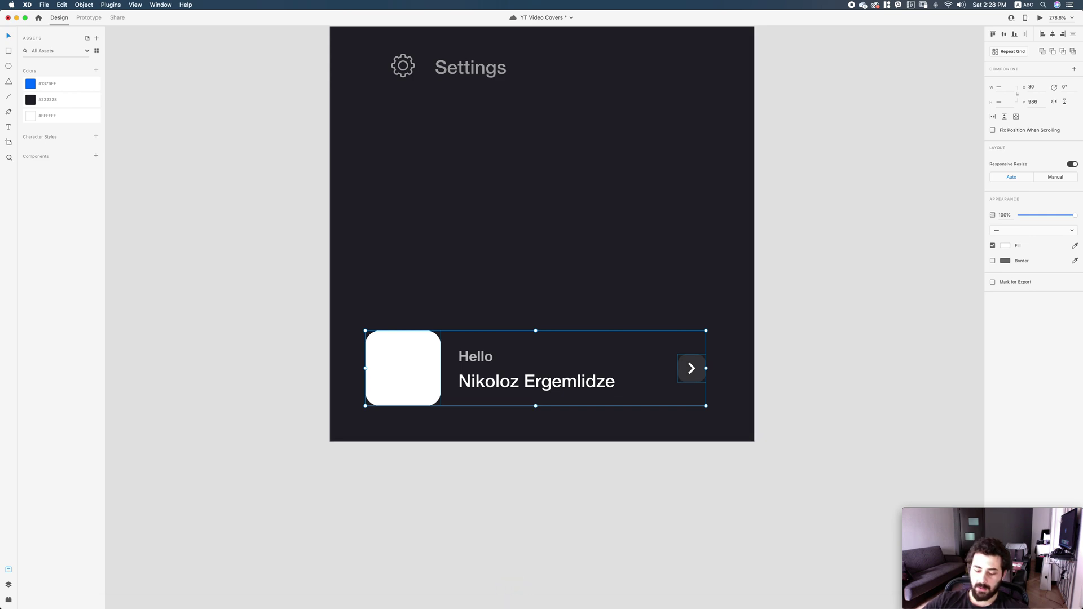
pyautogui.press('super+shift+apostrophe')
pyautogui.keyDown('super'); pyautogui.click(692, 367); pyautogui.keyUp('super')
pyautogui.moveTo(692, 368); pyautogui.dragTo(703, 368)
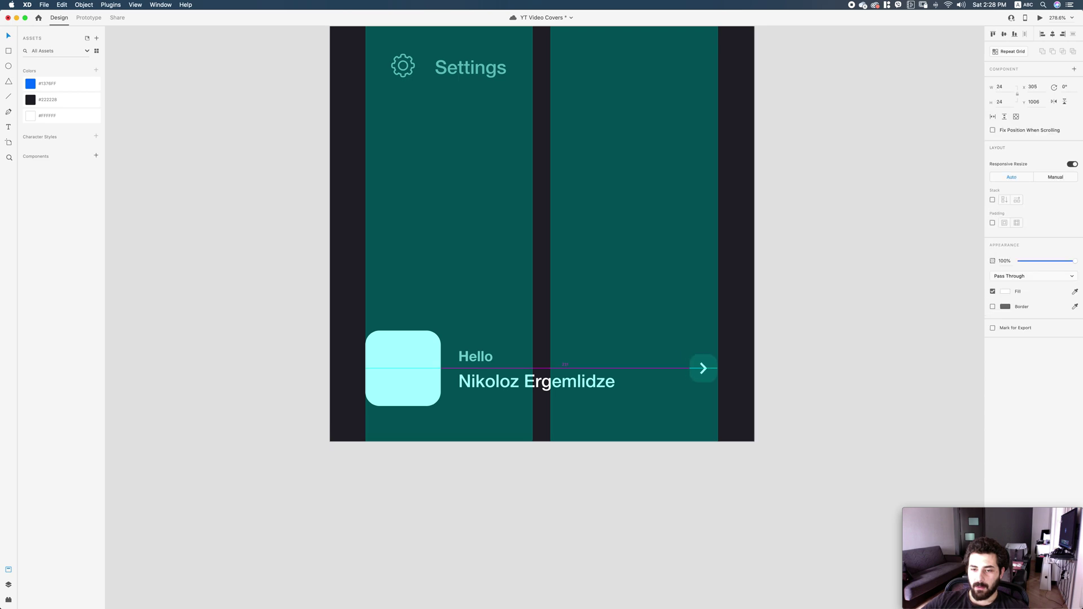
pyautogui.press('super+shift+apostrophe')
pyautogui.press('super+1')
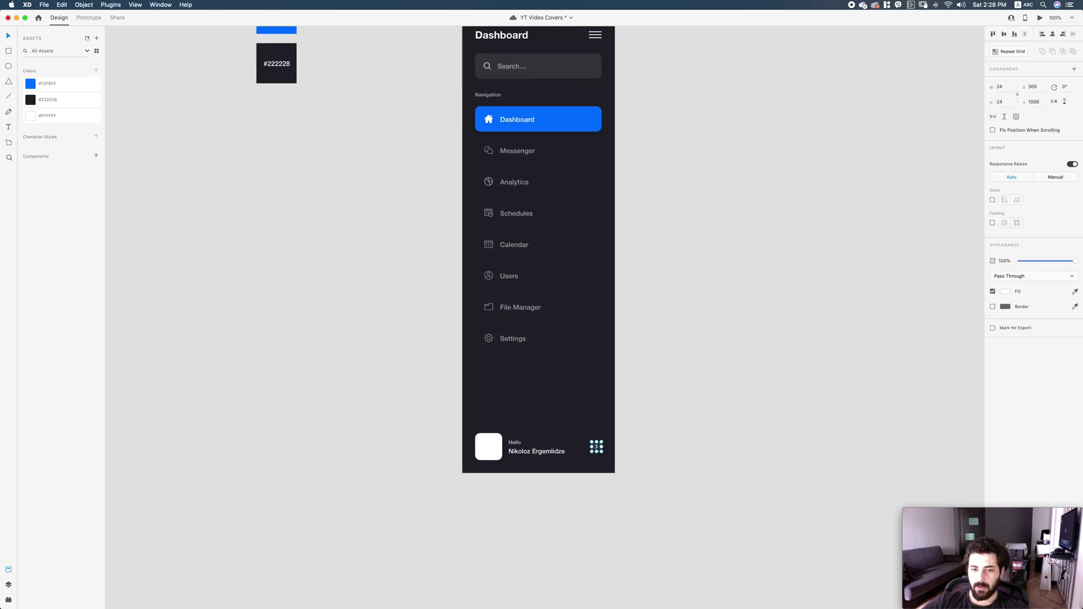
# Drag a JPEG photo from the Finder Desktop into the avatar square.
pyautogui.click(120, 591)
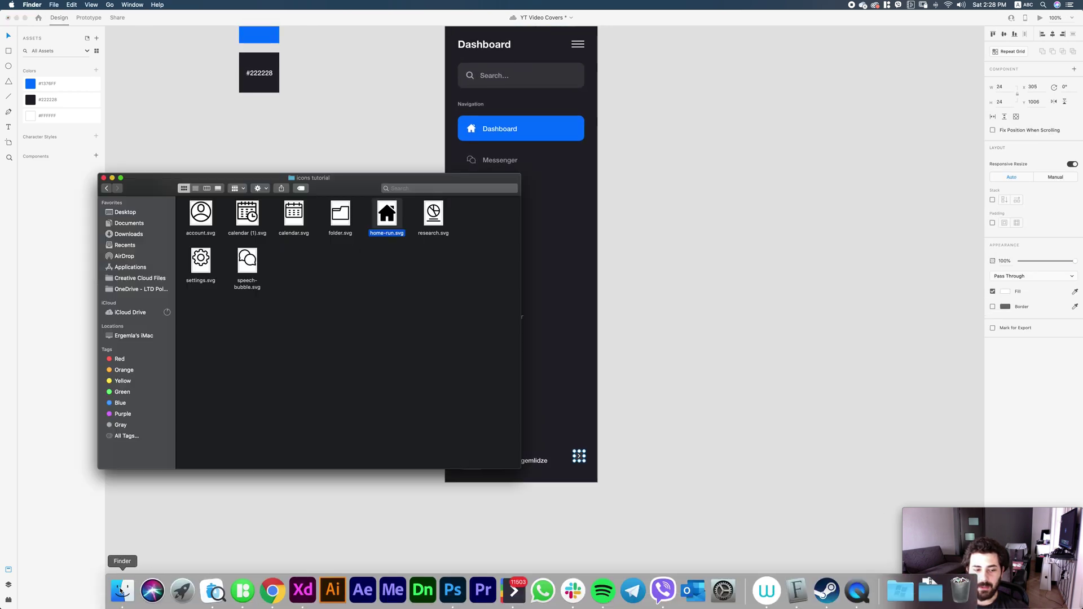
pyautogui.moveTo(306, 182); pyautogui.dragTo(852, 148)
pyautogui.click(672, 178)
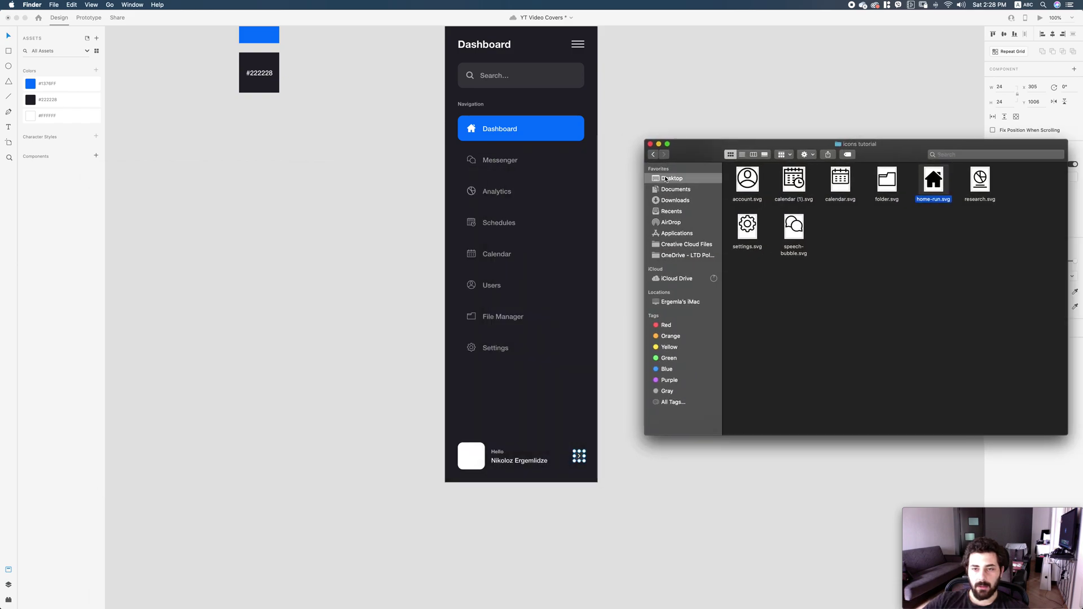
pyautogui.scroll(10, 809, 219)
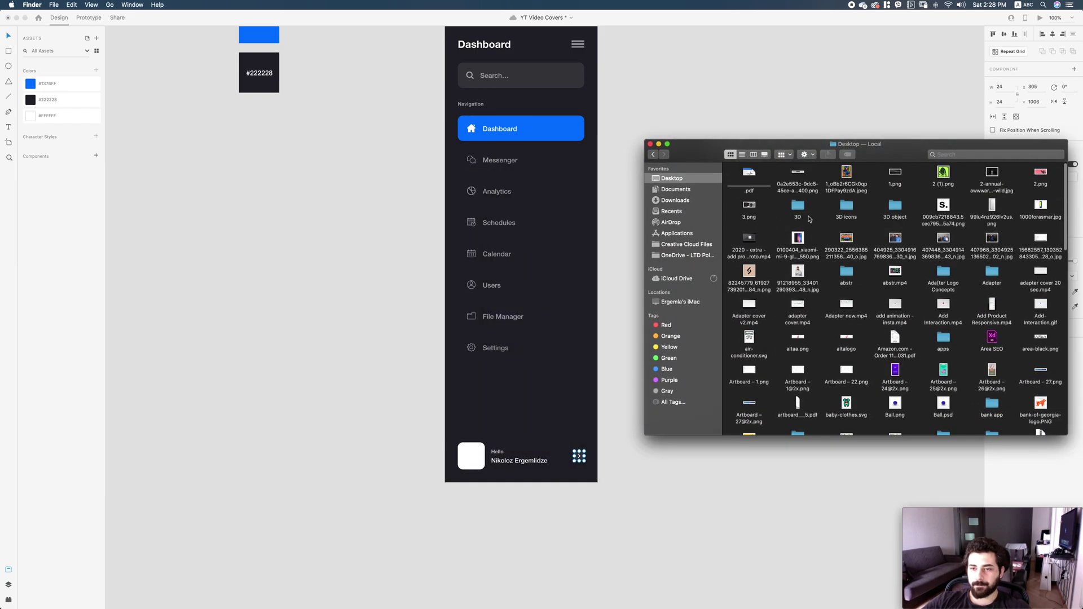
pyautogui.moveTo(847, 172); pyautogui.dragTo(472, 456)
# Reposition the photo inside the avatar's rounded frame.
pyautogui.click(473, 453)
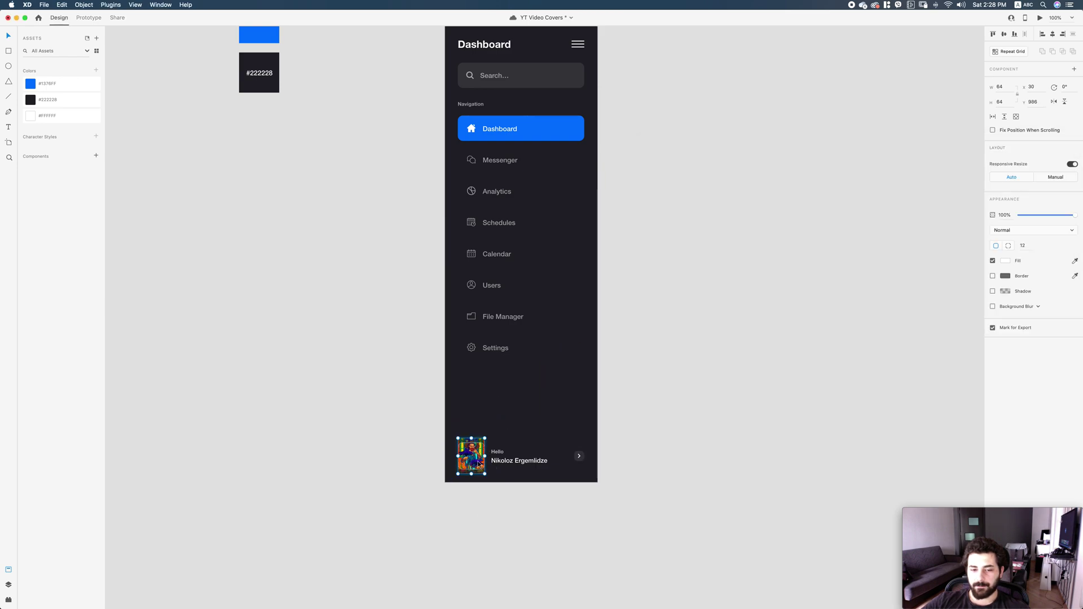
pyautogui.doubleClick(478, 469)
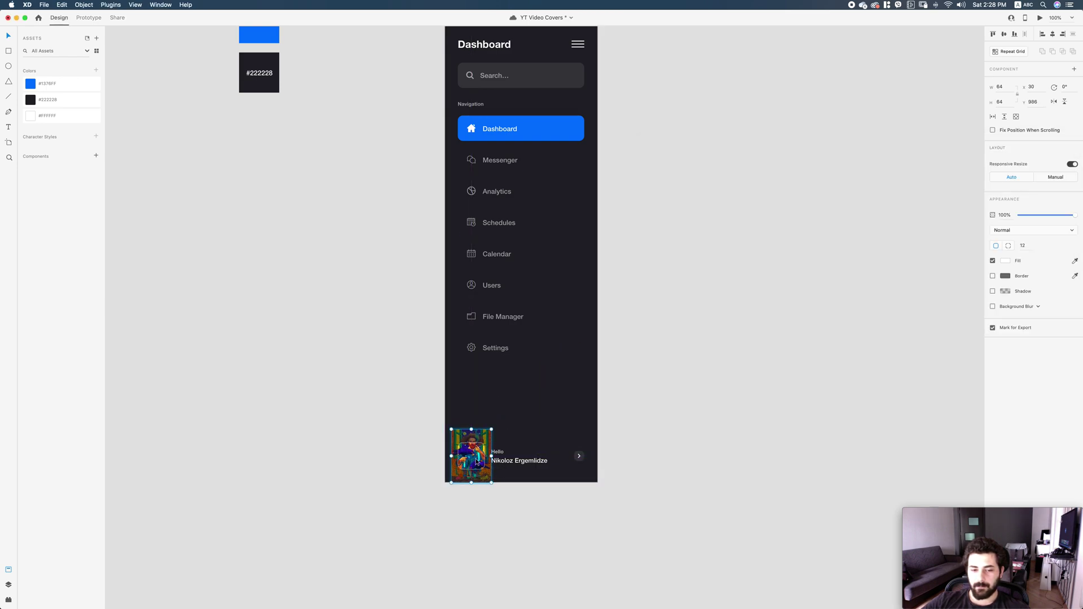
pyautogui.click(649, 395)
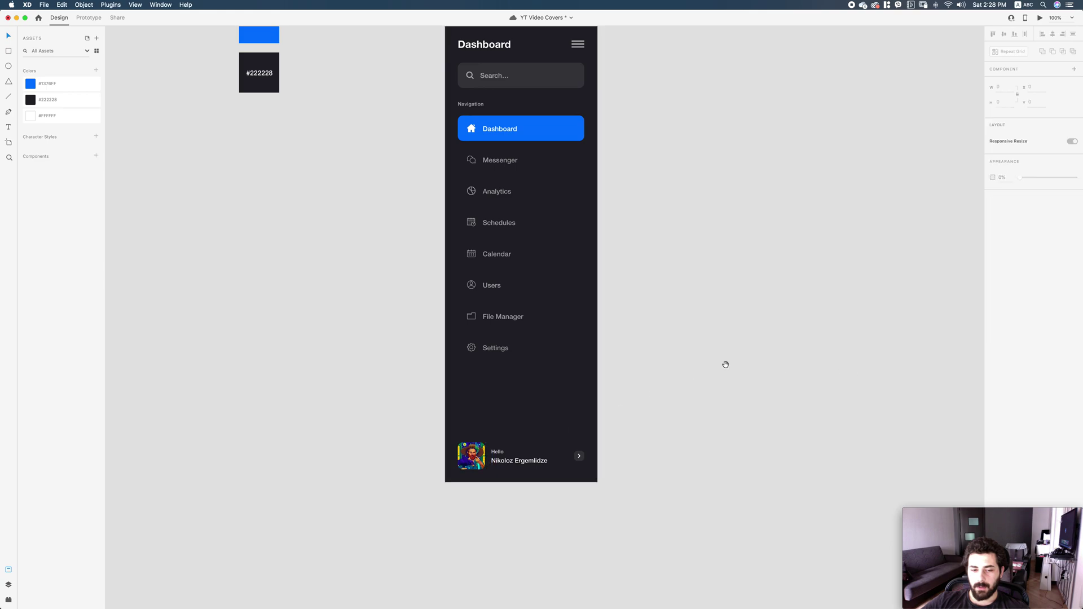
# Duplicate the Side Navigation artboard beside the original.
pyautogui.hscroll(-2, 734, 361)
pyautogui.scroll(2, 753, 359)
pyautogui.hscroll(3, 754, 359)
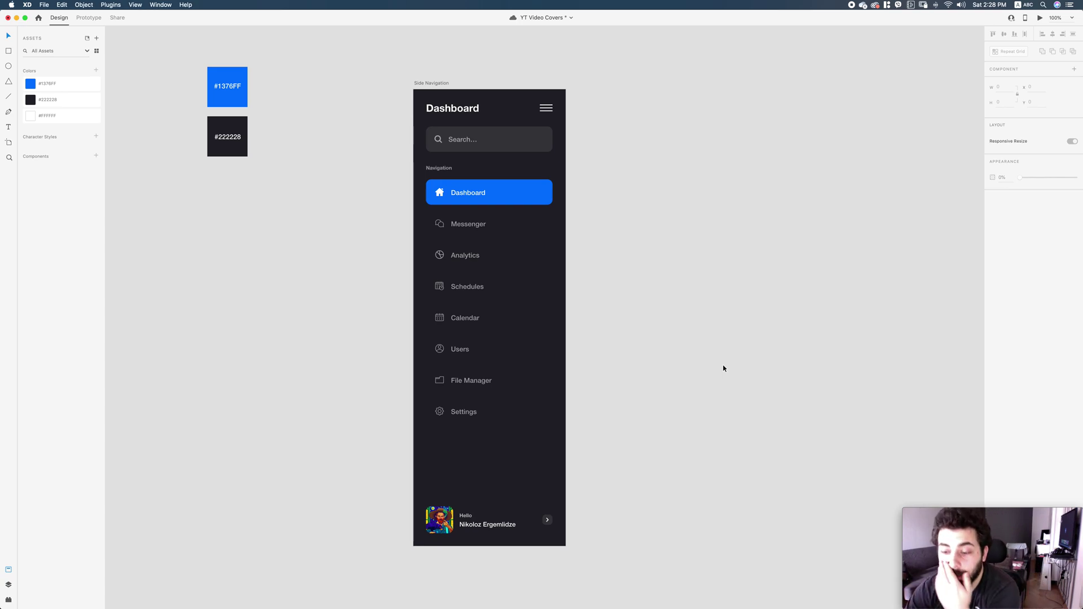
pyautogui.scroll(-1, 665, 202)
pyautogui.hscroll(2, 666, 202)
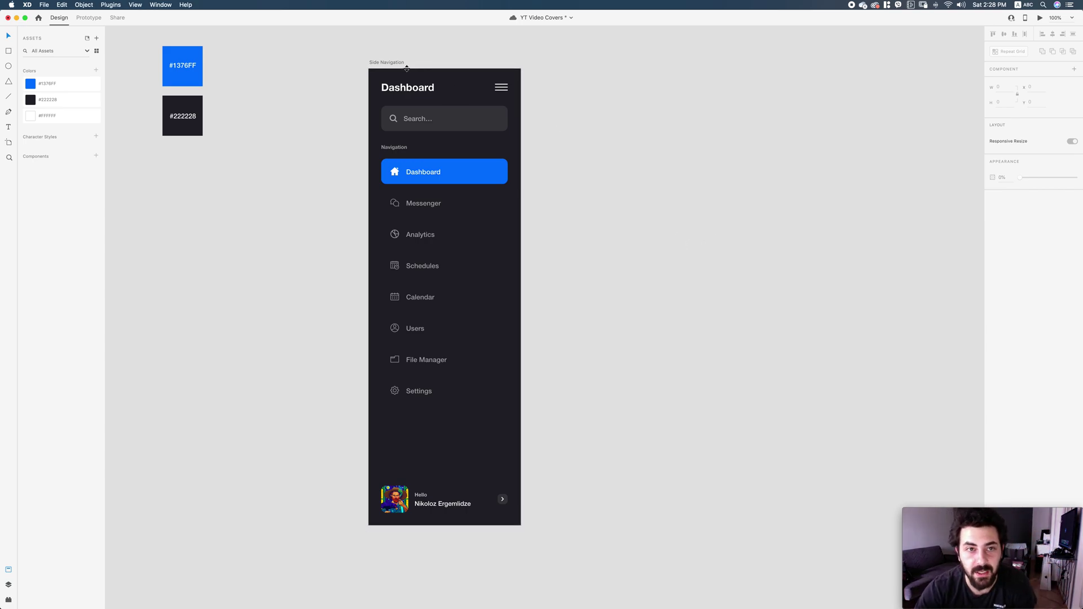
pyautogui.moveTo(389, 63); pyautogui.dragTo(592, 64)
# Narrow the copied artboard and its background rectangle to 120 wide.
pyautogui.click(997, 87)
pyautogui.write('120')
pyautogui.press('Return')
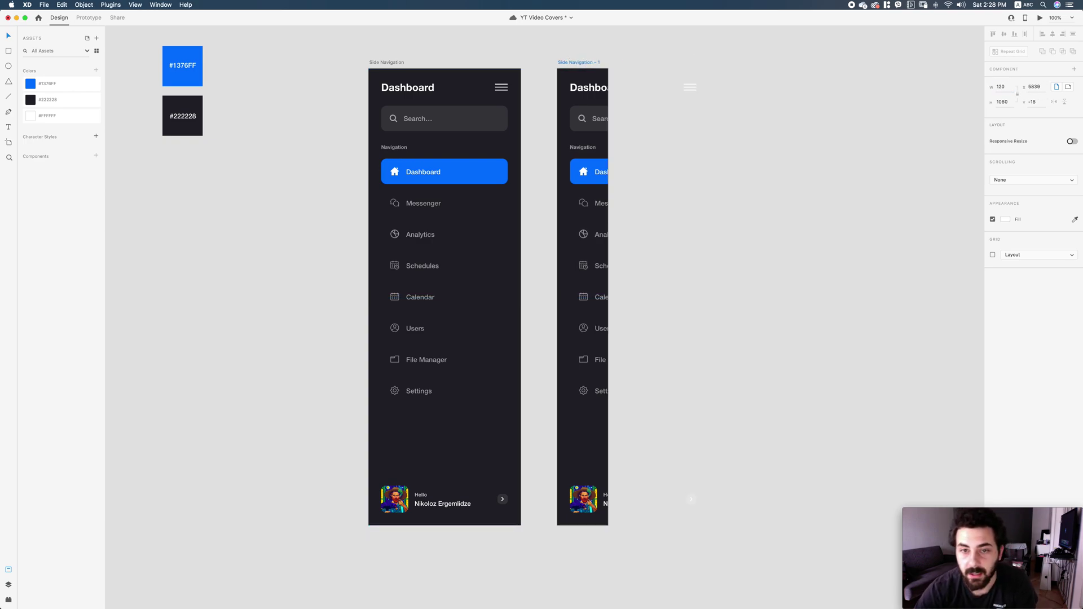
pyautogui.click(567, 406)
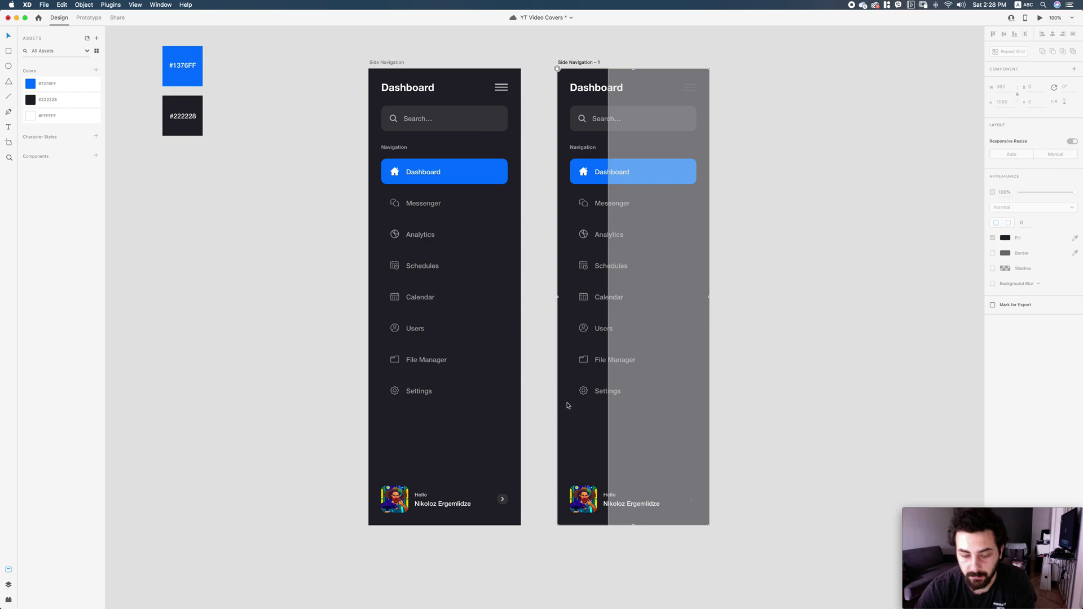
pyautogui.write('120')
pyautogui.press('Return')
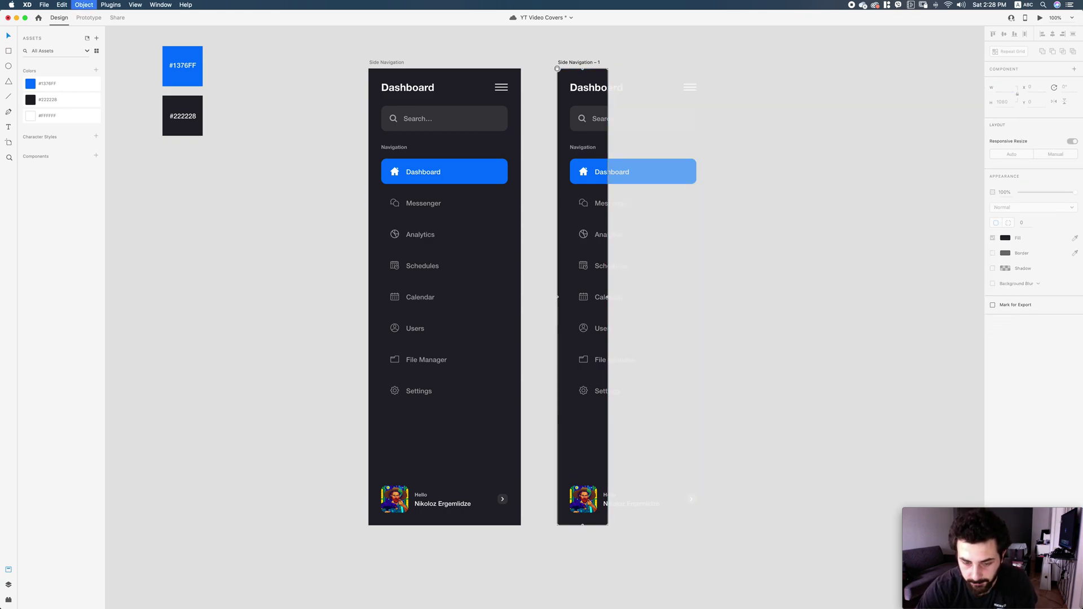
# Delete the menu and Dashboard labels, and shrink the blue home highlight to 64 wide.
pyautogui.moveTo(668, 420); pyautogui.dragTo(600, 194)
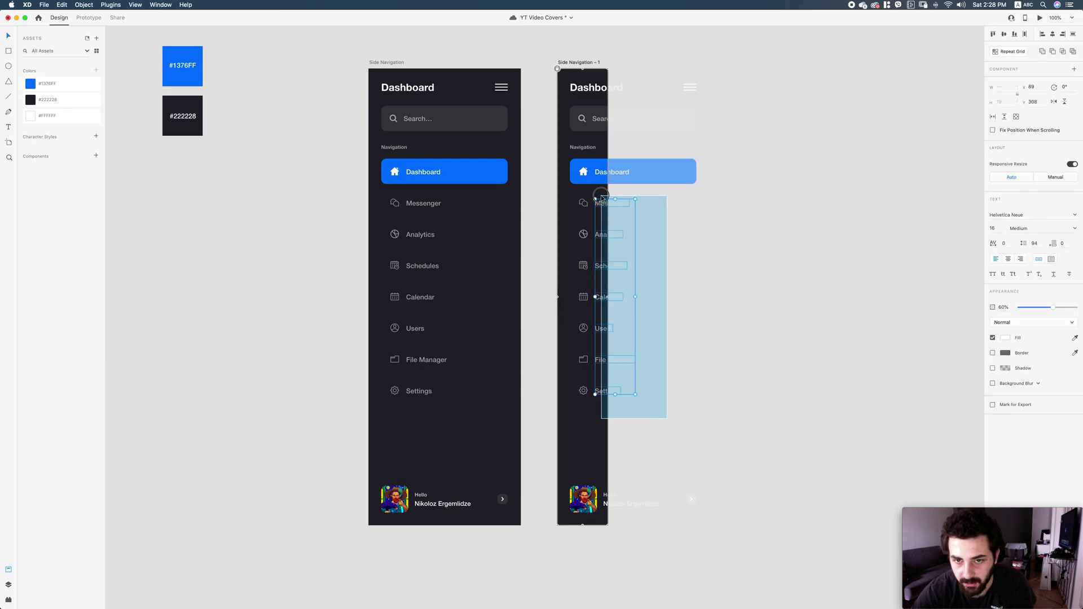
pyautogui.press('Delete')
pyautogui.doubleClick(602, 174)
pyautogui.press('Delete')
pyautogui.click(682, 171)
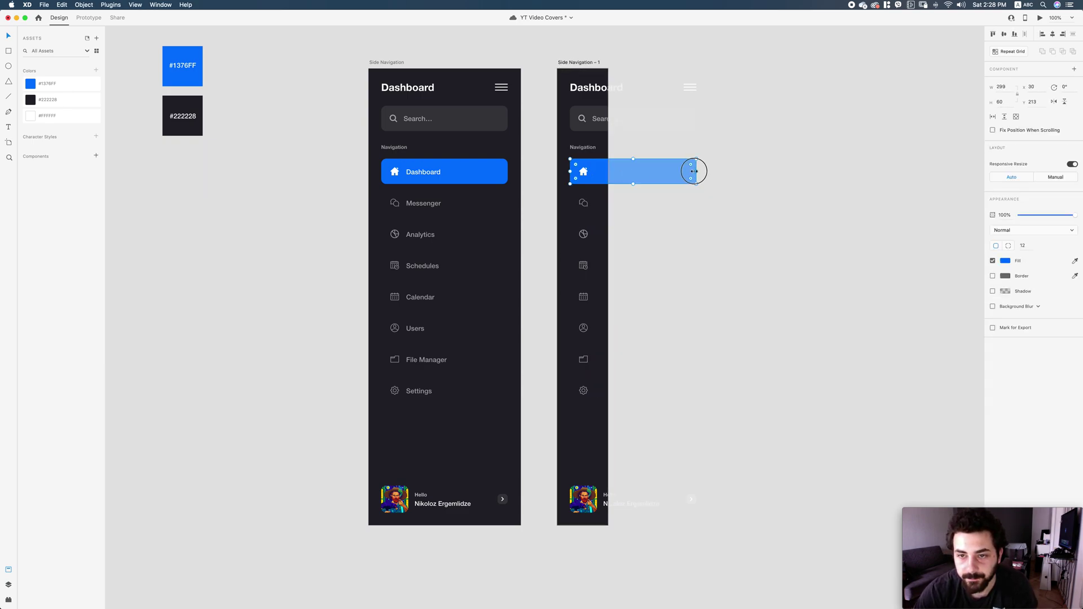
pyautogui.moveTo(699, 175); pyautogui.dragTo(602, 171)
# Show the layout grid and set the Side Navigation – 1 artboard's grid to 1 column.
pyautogui.scroll(10, 587, 141)
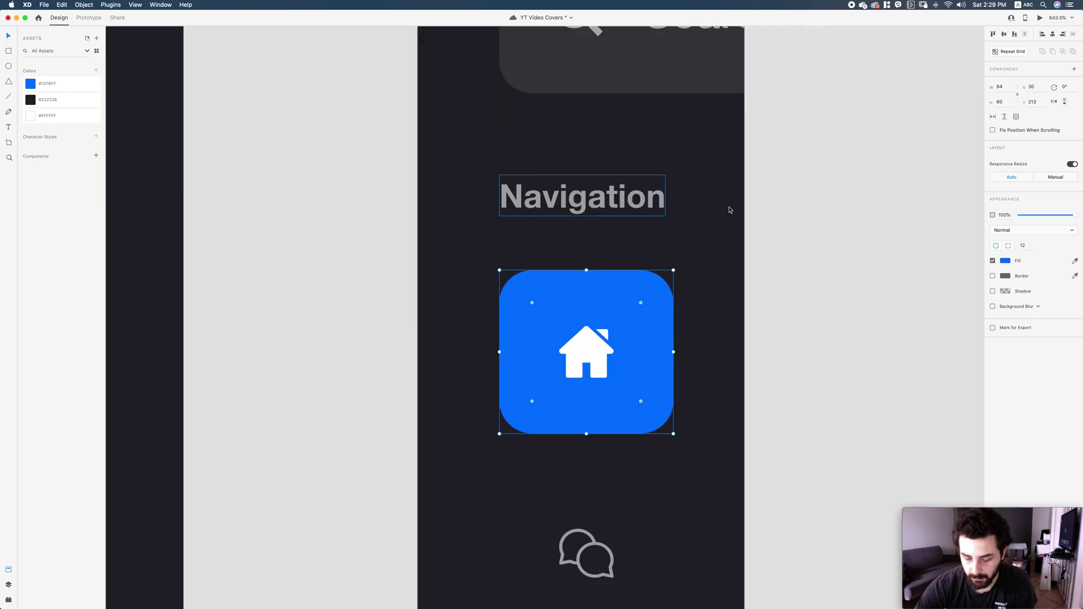
pyautogui.press('super+shift+apostrophe')
pyautogui.click(714, 272)
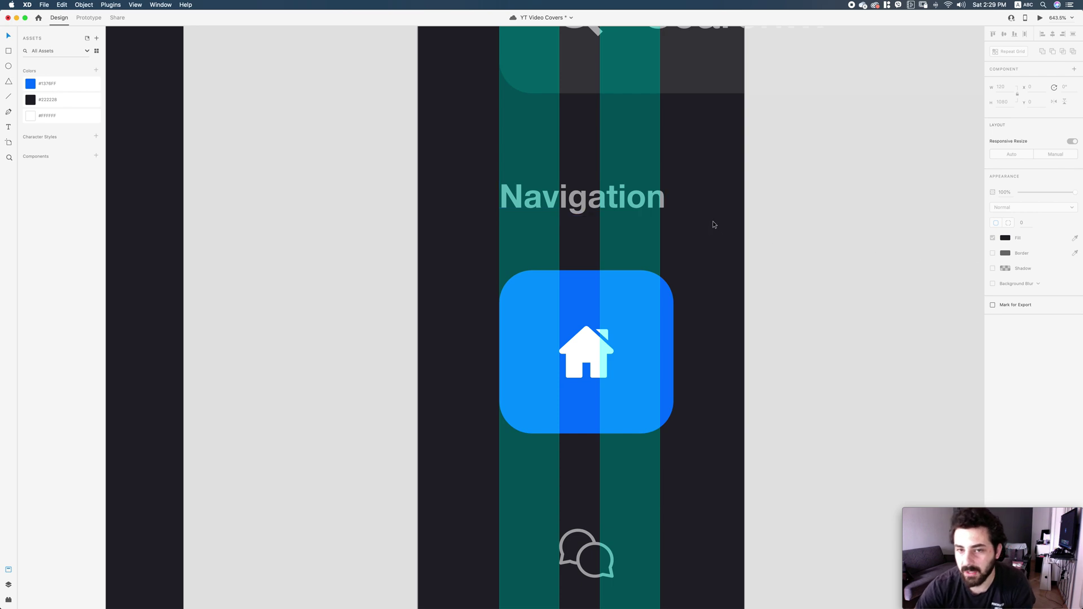
pyautogui.scroll(15, 706, 231)
pyautogui.click(422, 163)
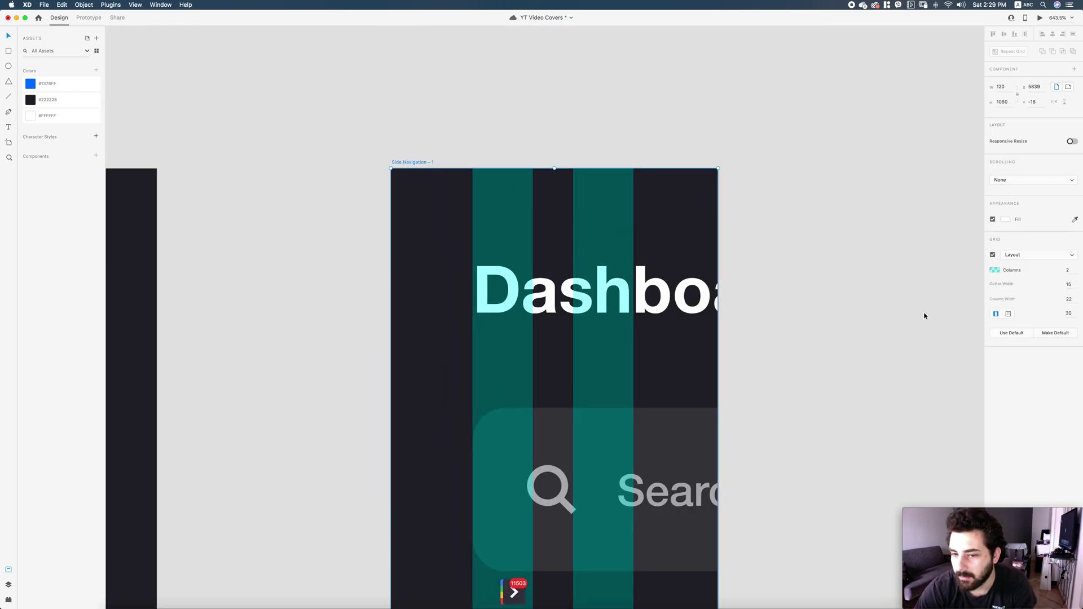
pyautogui.click(1068, 270)
pyautogui.write('1')
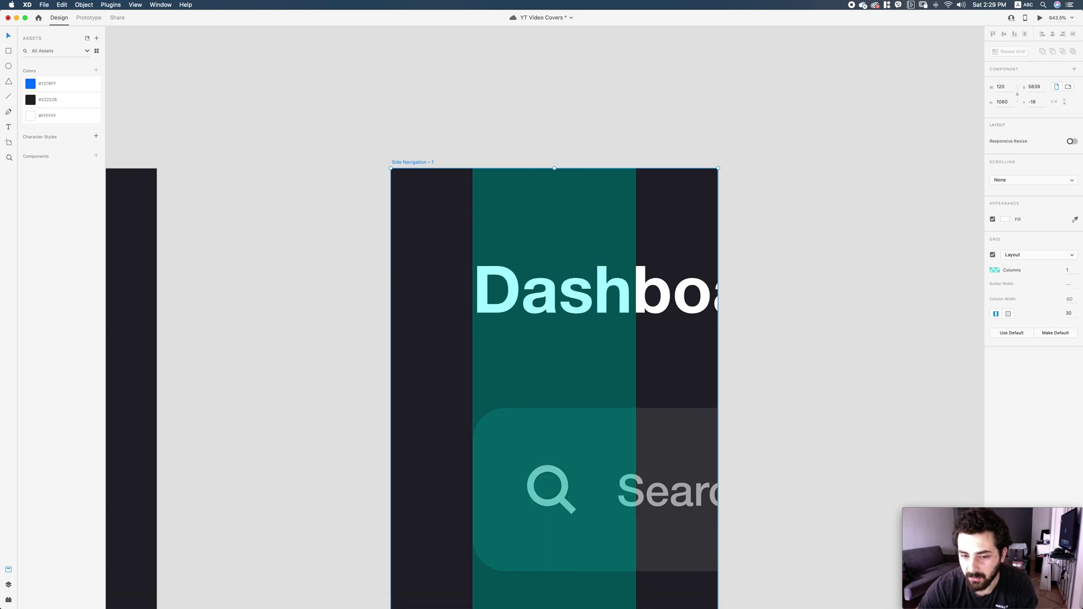
pyautogui.scroll(-3, 812, 226)
# Move the hamburger icon into the narrow sidebar, centred at the top.
pyautogui.press('super+minus')
pyautogui.press('super+minus')
pyautogui.press('super+minus')
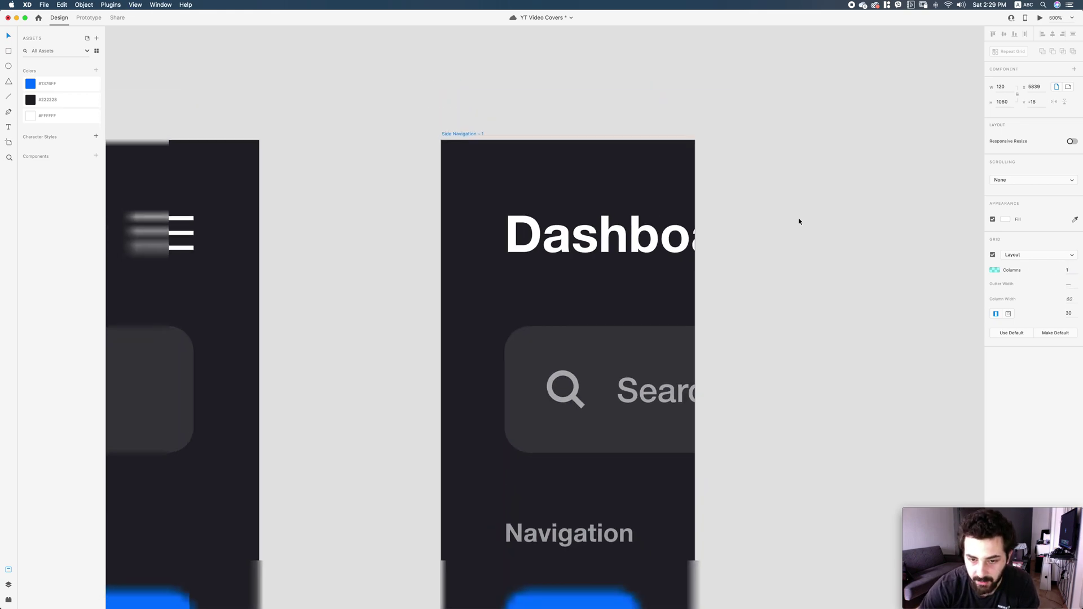
pyautogui.click(584, 276)
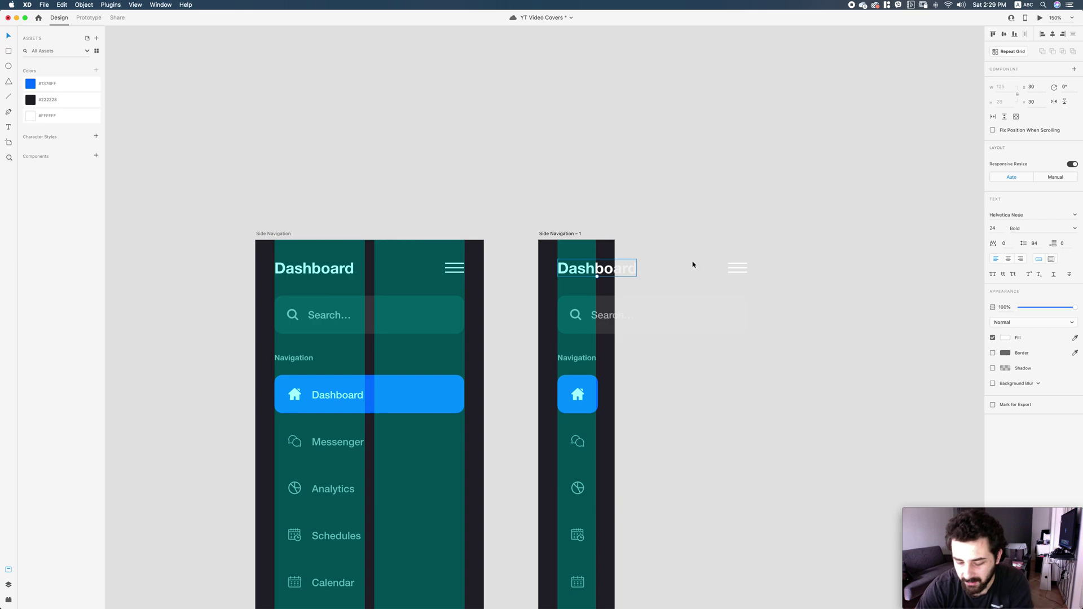
pyautogui.moveTo(742, 268); pyautogui.dragTo(575, 268)
pyautogui.press('alt')
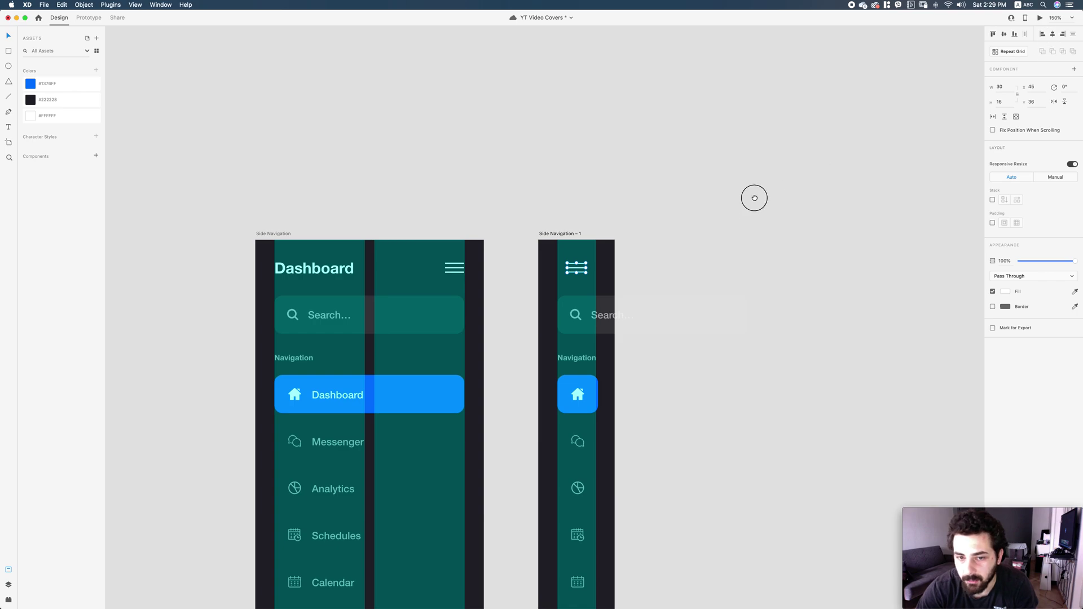
pyautogui.scroll(-2, 629, 265)
pyautogui.click(631, 258)
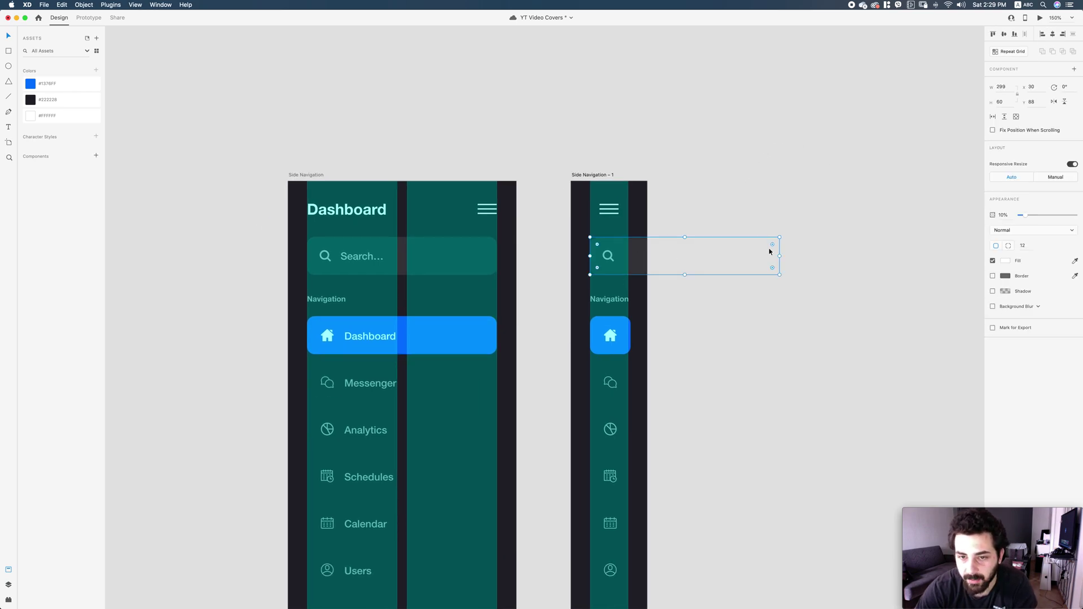
# Narrow the search field to 74 wide, centre its magnifier icon, and delete the Navigation label.
pyautogui.moveTo(779, 259); pyautogui.dragTo(629, 257)
pyautogui.keyDown('shift'); pyautogui.click(608, 256); pyautogui.keyUp('shift')
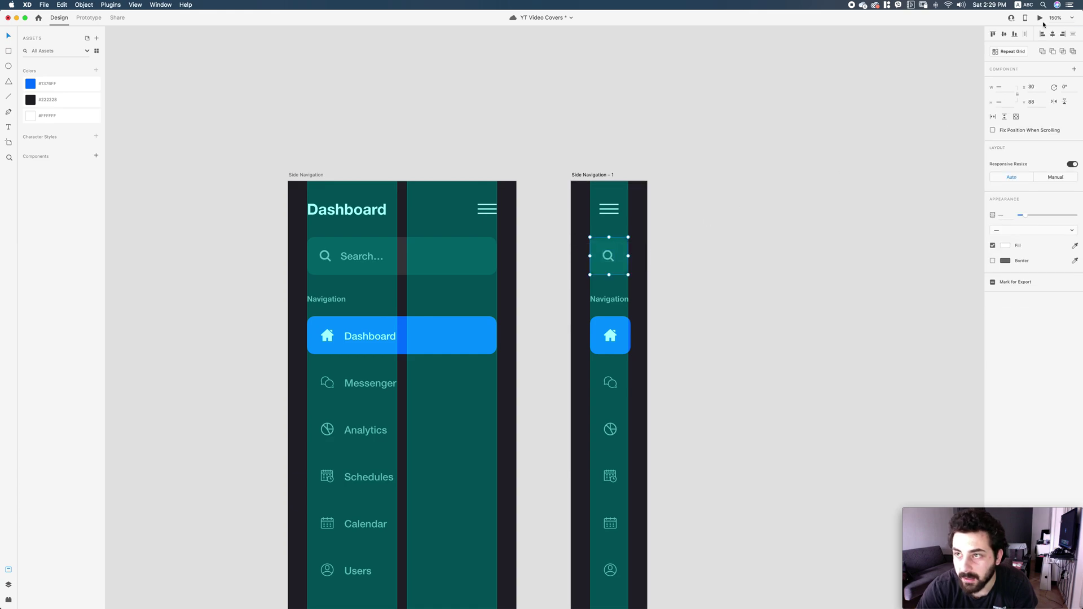
pyautogui.click(1051, 33)
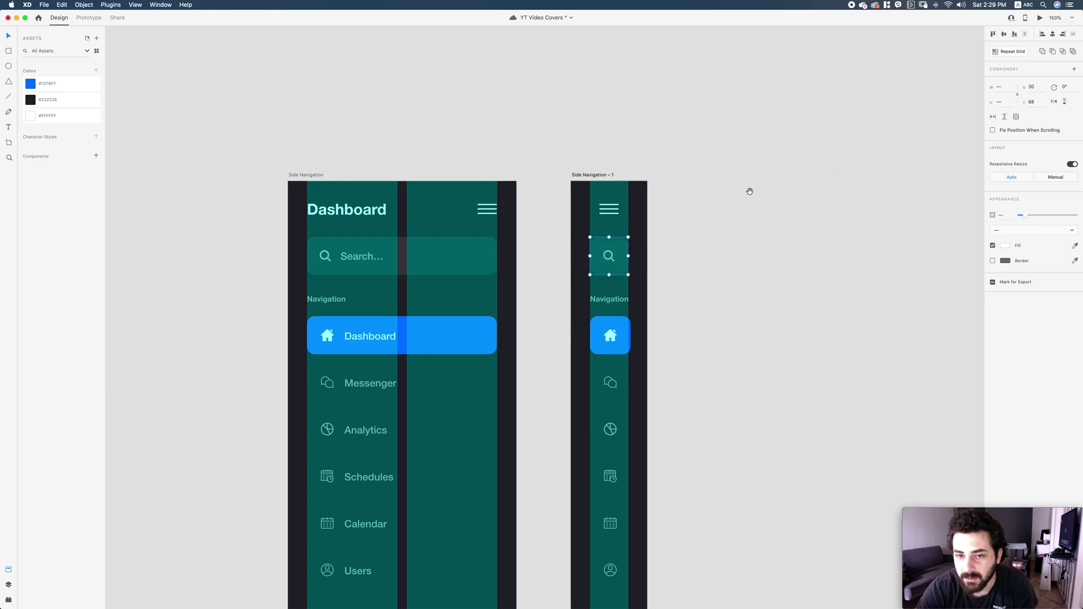
pyautogui.click(609, 299)
pyautogui.press('Delete')
# Narrow the blue home button and move the icon column up under the search box.
pyautogui.scroll(-3, 692, 336)
pyautogui.moveTo(578, 222); pyautogui.dragTo(701, 312)
pyautogui.click(712, 308)
pyautogui.press('super+1')
pyautogui.click(721, 248)
pyautogui.moveTo(616, 487); pyautogui.dragTo(568, 334)
pyautogui.moveTo(588, 221); pyautogui.dragTo(588, 195)
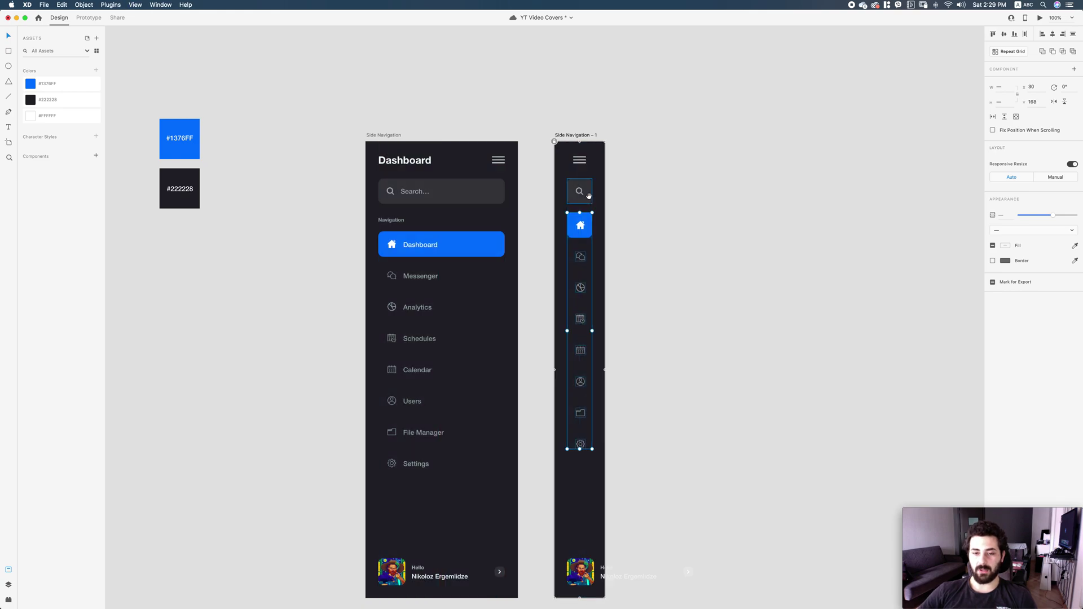
pyautogui.scroll(-3, 588, 196)
pyautogui.hscroll(1, 589, 195)
# Check the profile text, home button and icons in the narrow sidebar, zooming in on home and chat.
pyautogui.click(665, 271)
pyautogui.moveTo(685, 527); pyautogui.dragTo(571, 469)
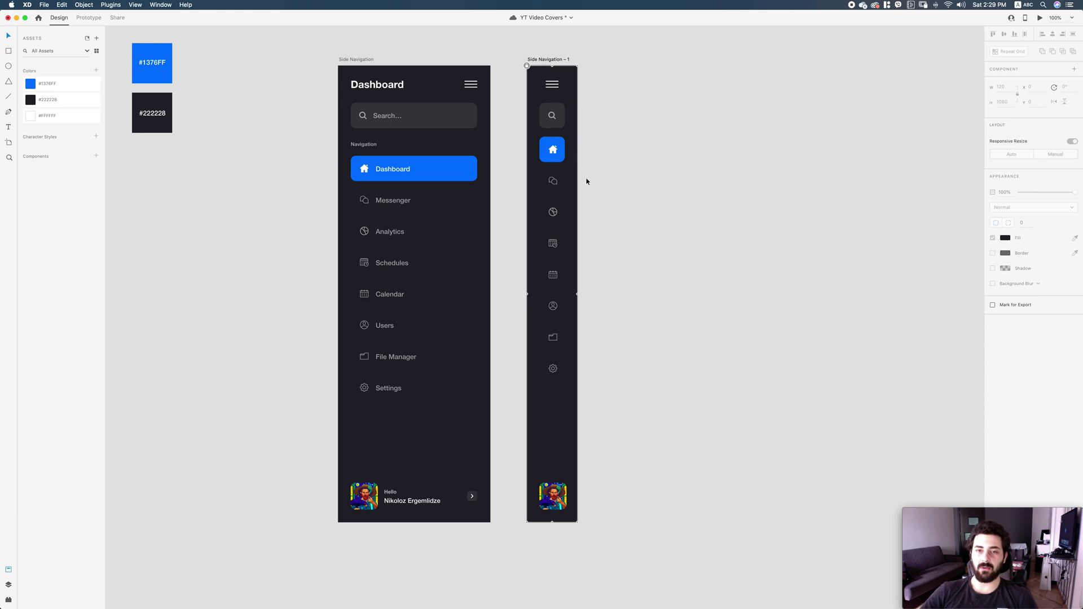
pyautogui.click(553, 149)
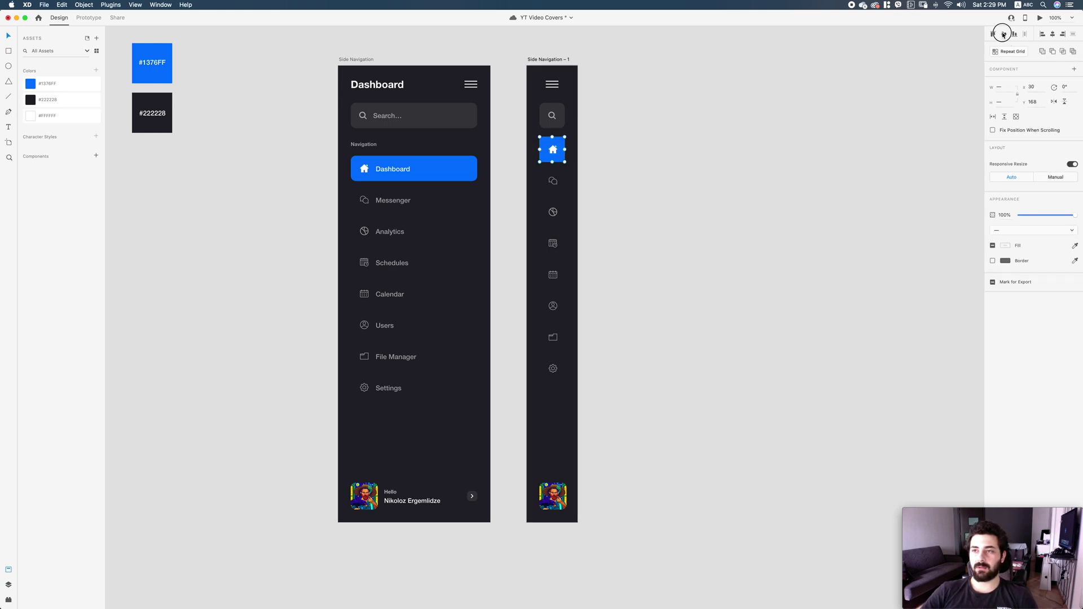
pyautogui.moveTo(621, 401); pyautogui.dragTo(621, 293)
pyautogui.press('z')
pyautogui.moveTo(436, 68); pyautogui.dragTo(593, 297)
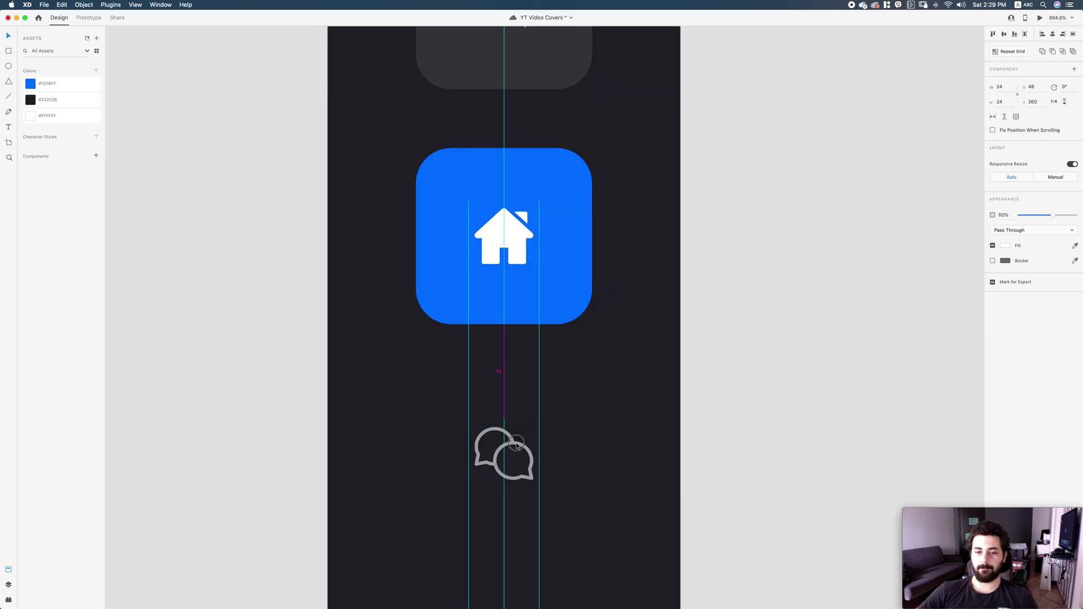
pyautogui.press('super+1')
pyautogui.scroll(-5, 676, 391)
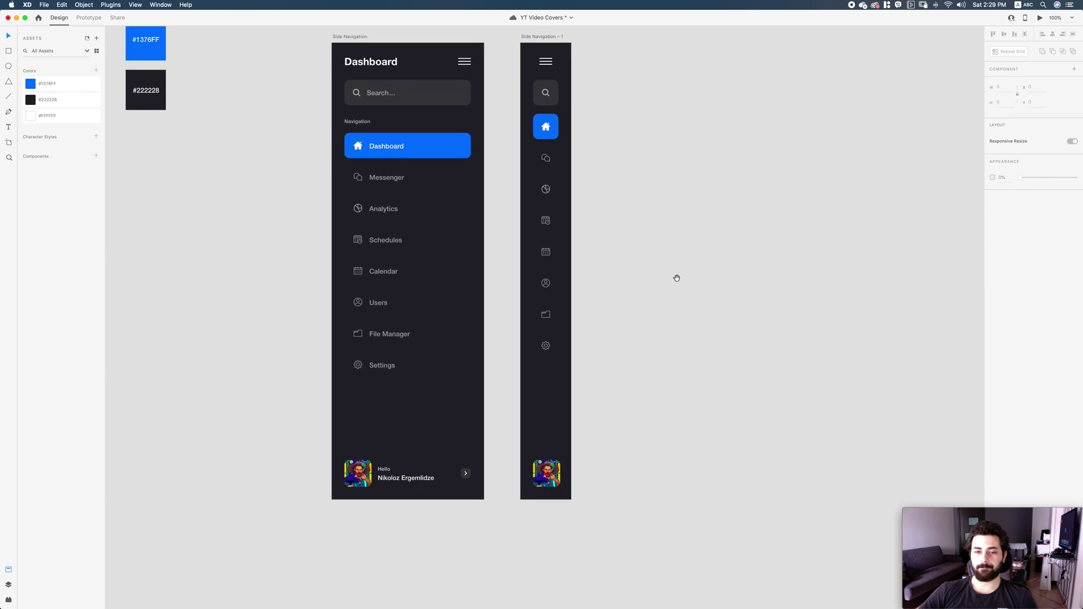
# Shrink the narrow sidebar's avatar from 64 to 60×60 and nudge it down to the bottom.
pyautogui.click(542, 460)
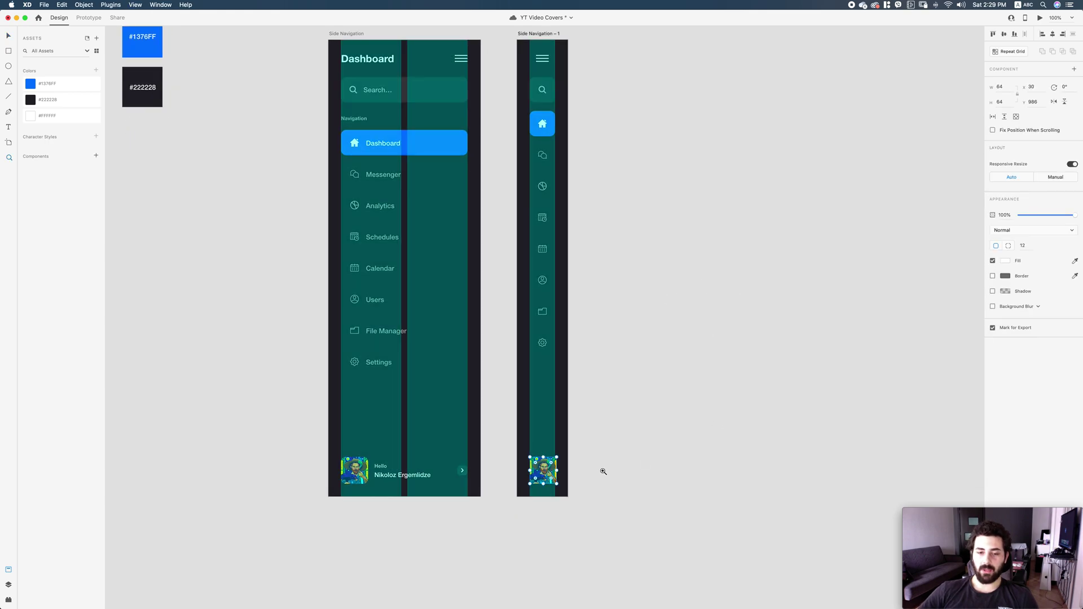
pyautogui.press('super+3')
pyautogui.moveTo(552, 383); pyautogui.dragTo(540, 373)
pyautogui.press('Down')
pyautogui.press('Down')
pyautogui.press('Down')
pyautogui.press('Down')
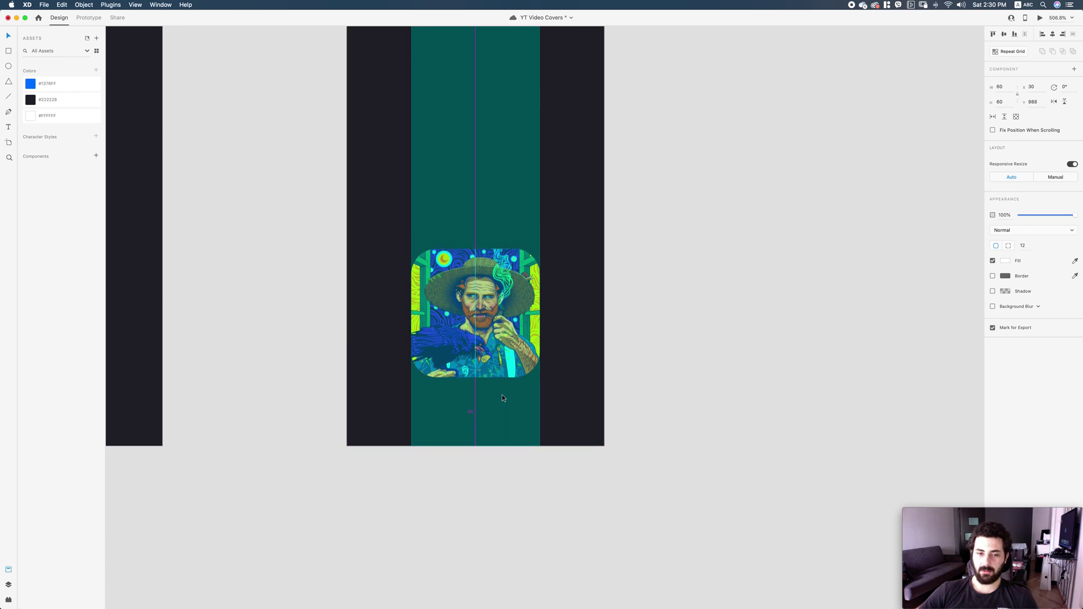
pyautogui.press('super+1')
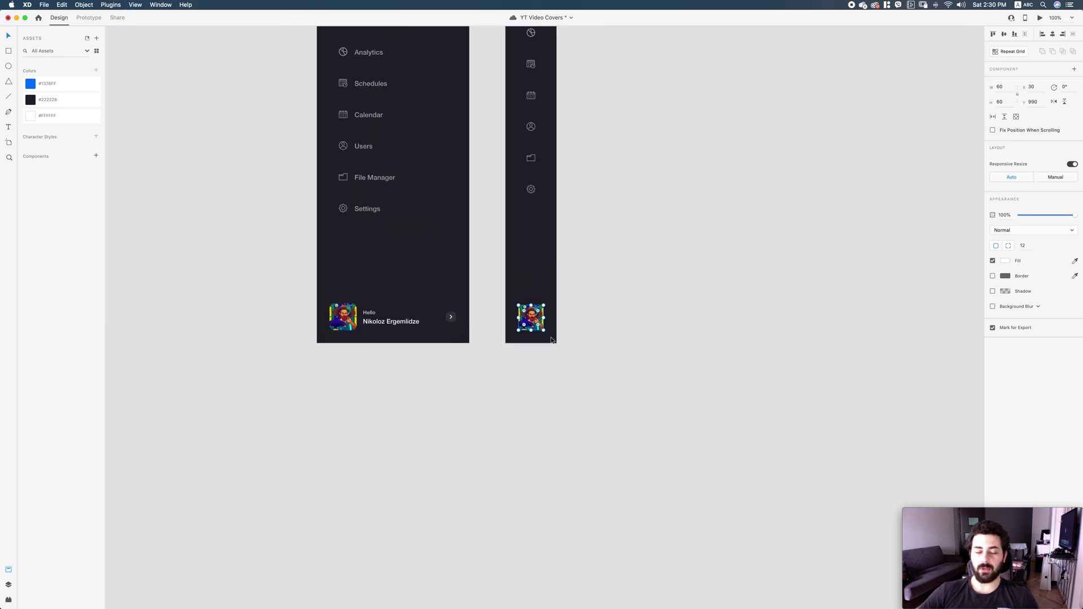
pyautogui.scroll(5, 733, 254)
pyautogui.click(716, 310)
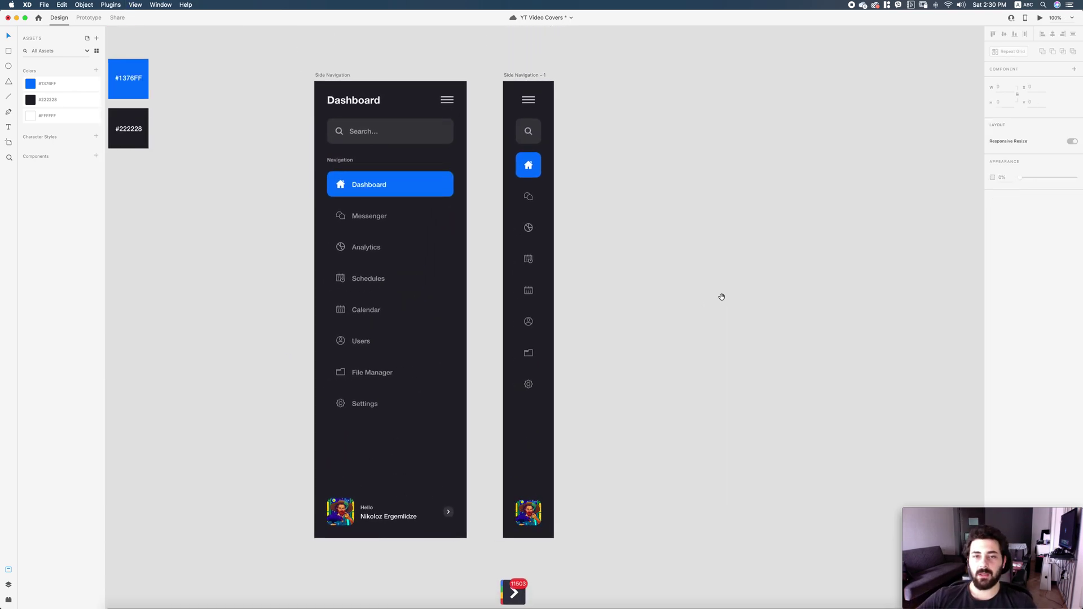
pyautogui.hscroll(-5, 720, 304)
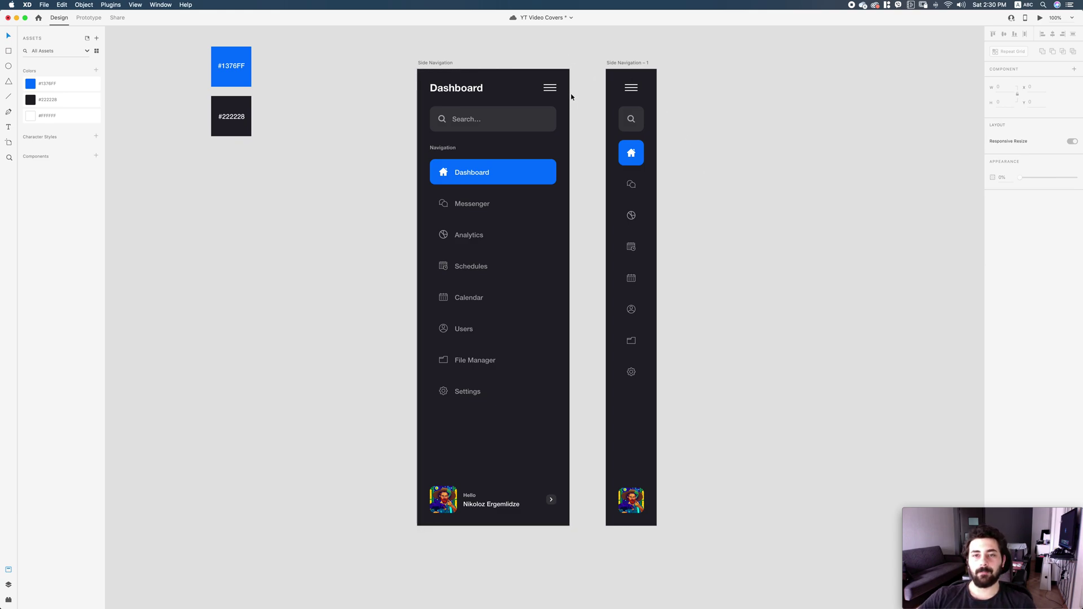
# Move the #1376FF and #222228 colour swatches beside the two navigation menus.
pyautogui.hscroll(5, 682, 82)
pyautogui.moveTo(675, 86); pyautogui.dragTo(800, 101)
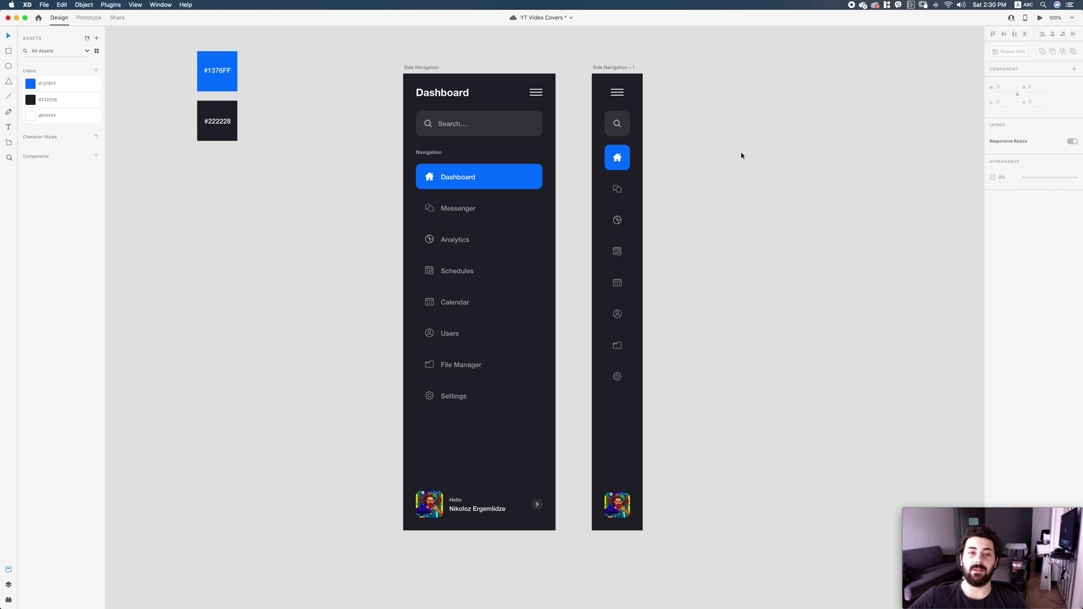
pyautogui.moveTo(759, 163); pyautogui.dragTo(813, 171)
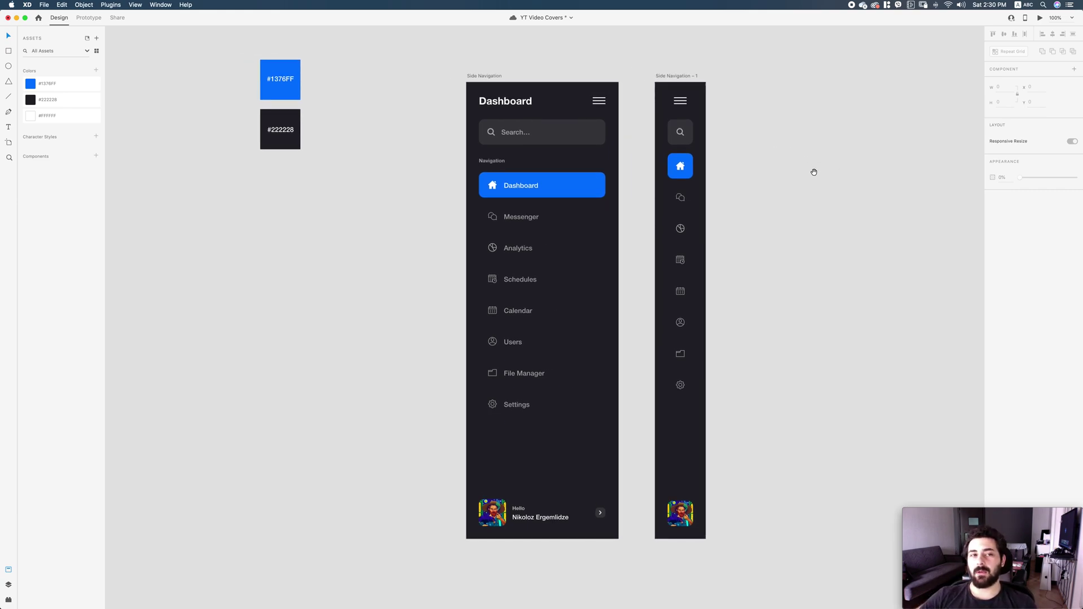
pyautogui.moveTo(307, 148); pyautogui.dragTo(386, 126)
pyautogui.click(385, 127)
pyautogui.hscroll(2, 708, 194)
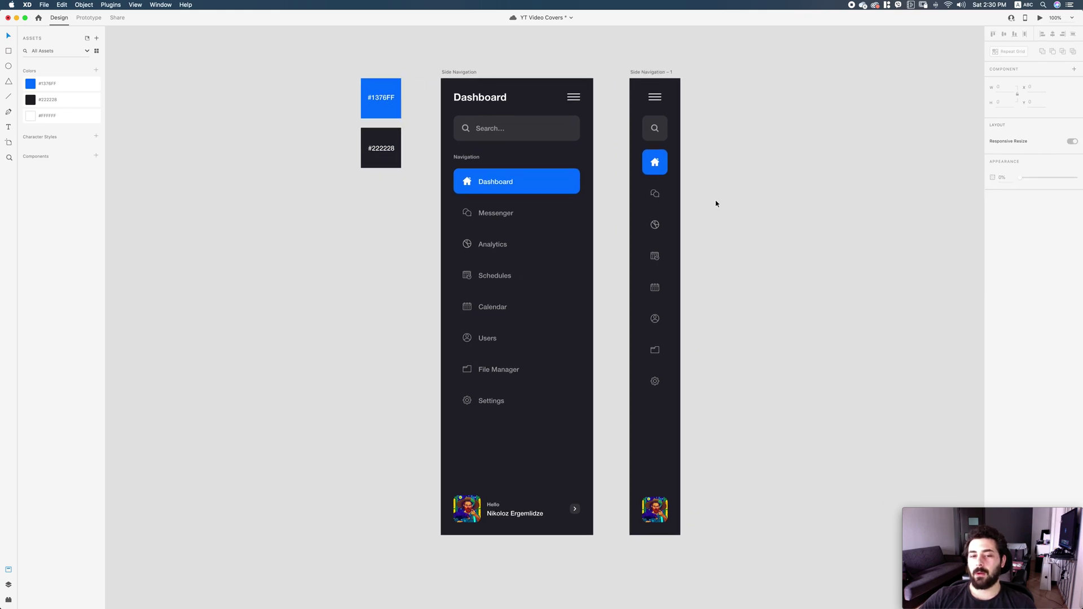
pyautogui.moveTo(734, 176); pyautogui.dragTo(690, 175)
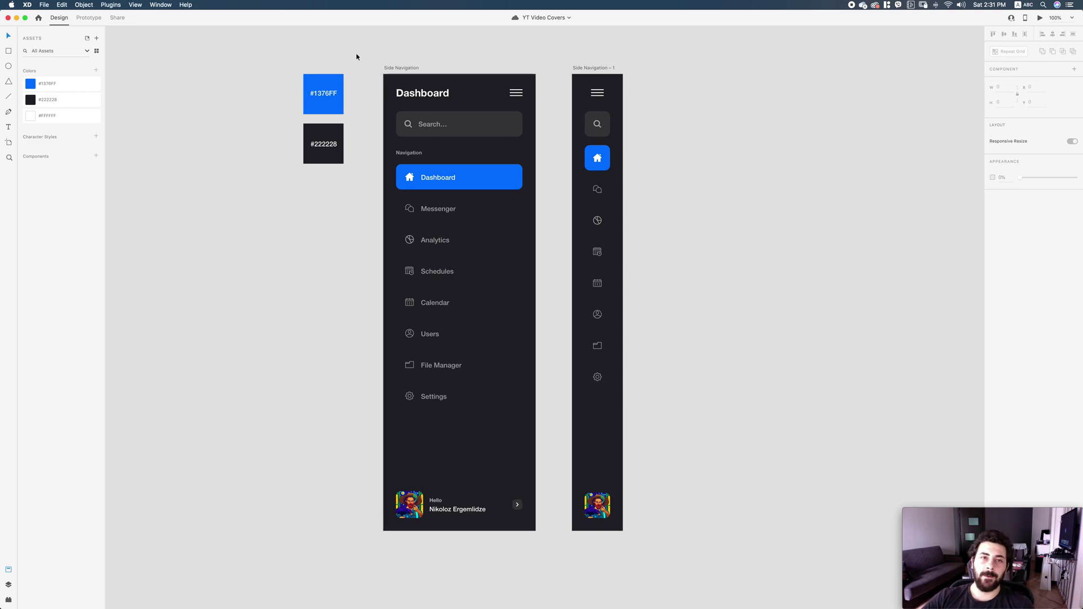
pyautogui.click(399, 68)
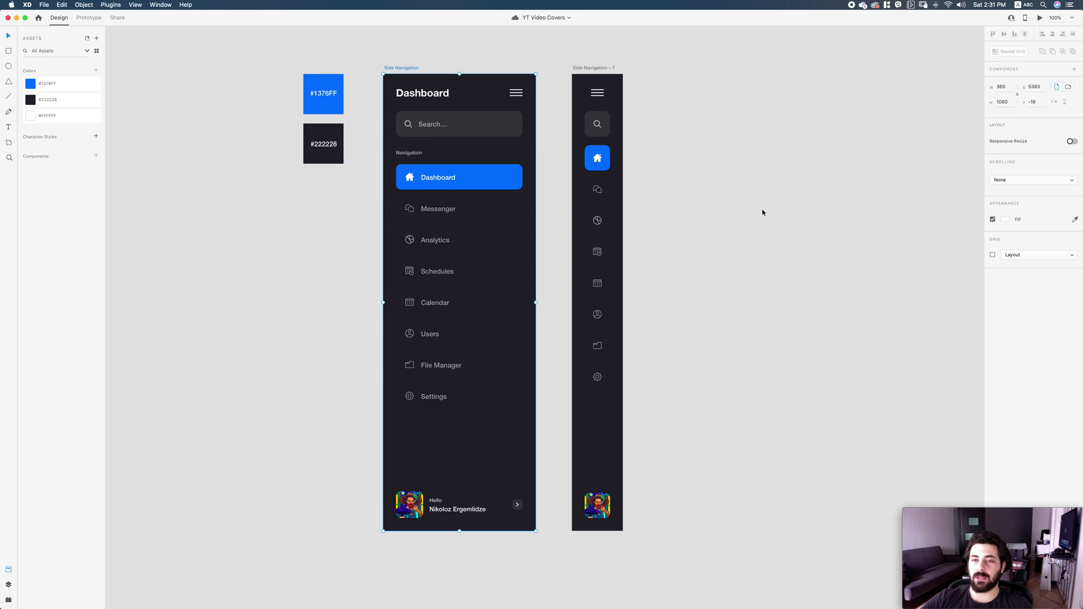
pyautogui.click(728, 207)
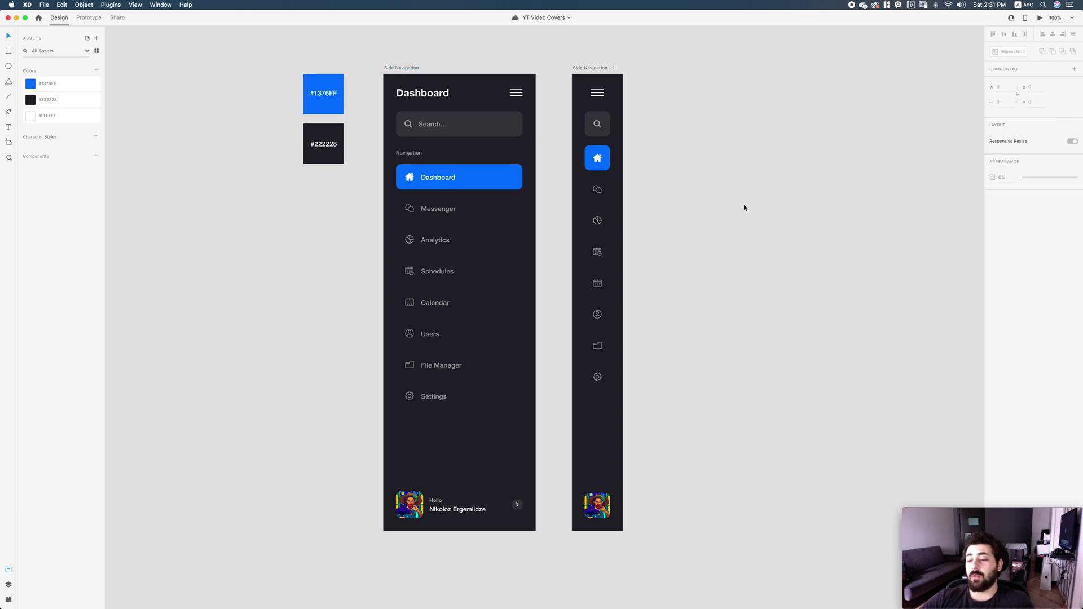